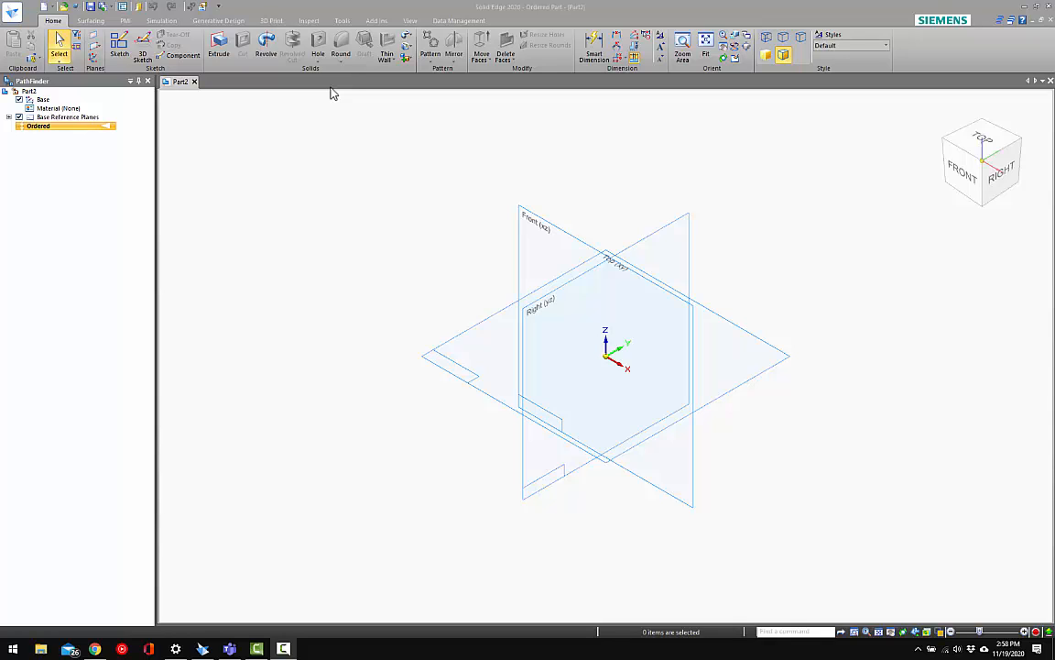
Start a Helical Protrusion and choose the Front (xz) plane for its profile sketch
click(409, 40)
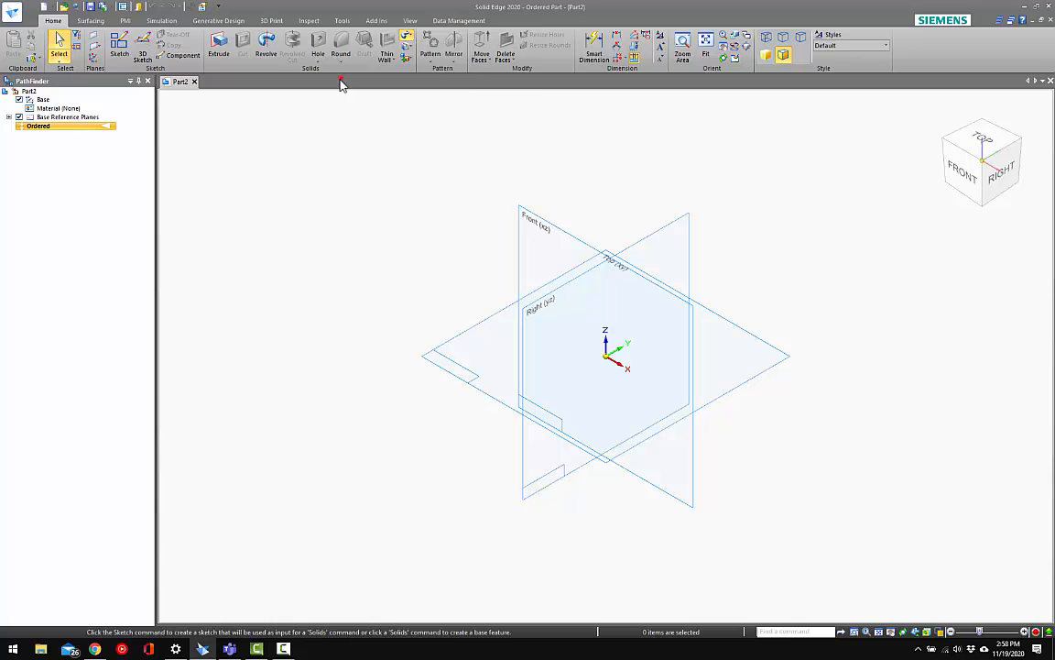
click(406, 38)
click(422, 83)
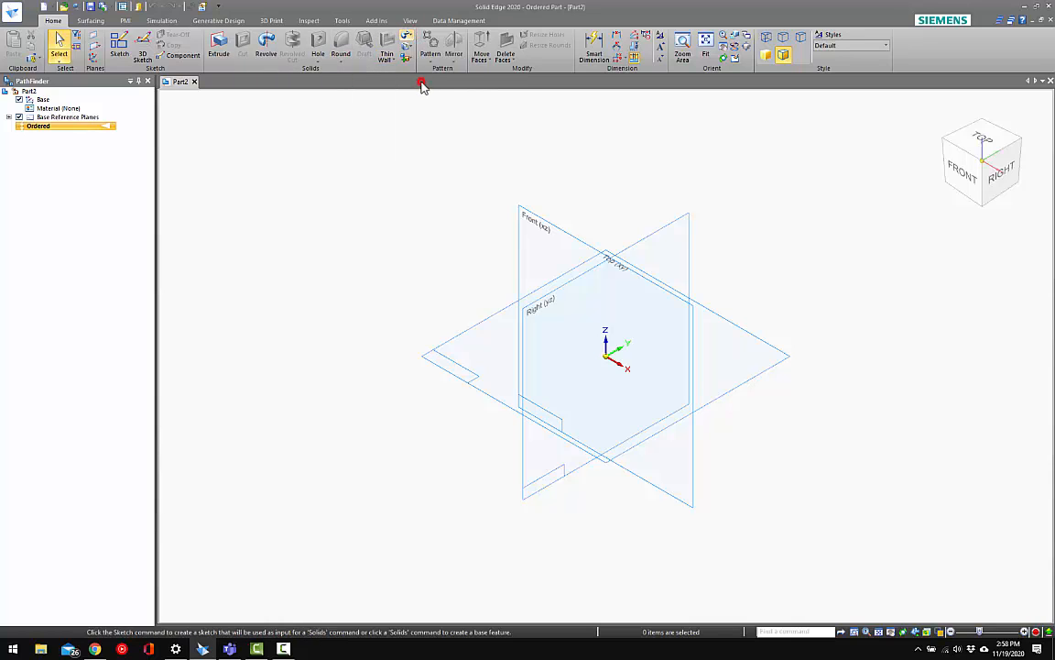
click(534, 218)
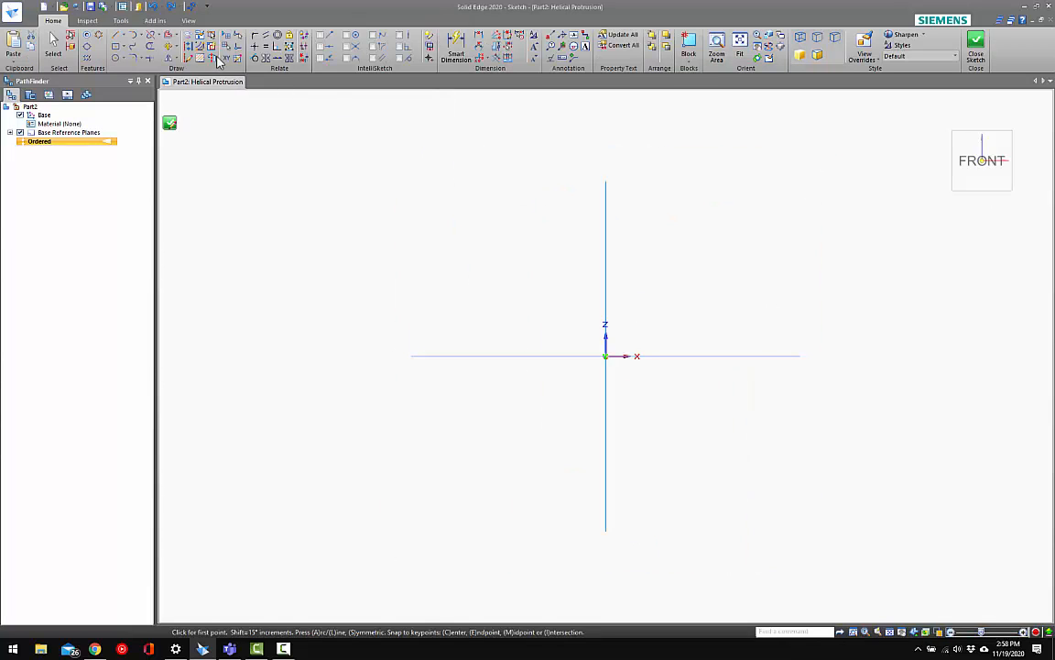
Sketch a vertical line about 1.95 in long from the origin upward along the Z axis
click(117, 37)
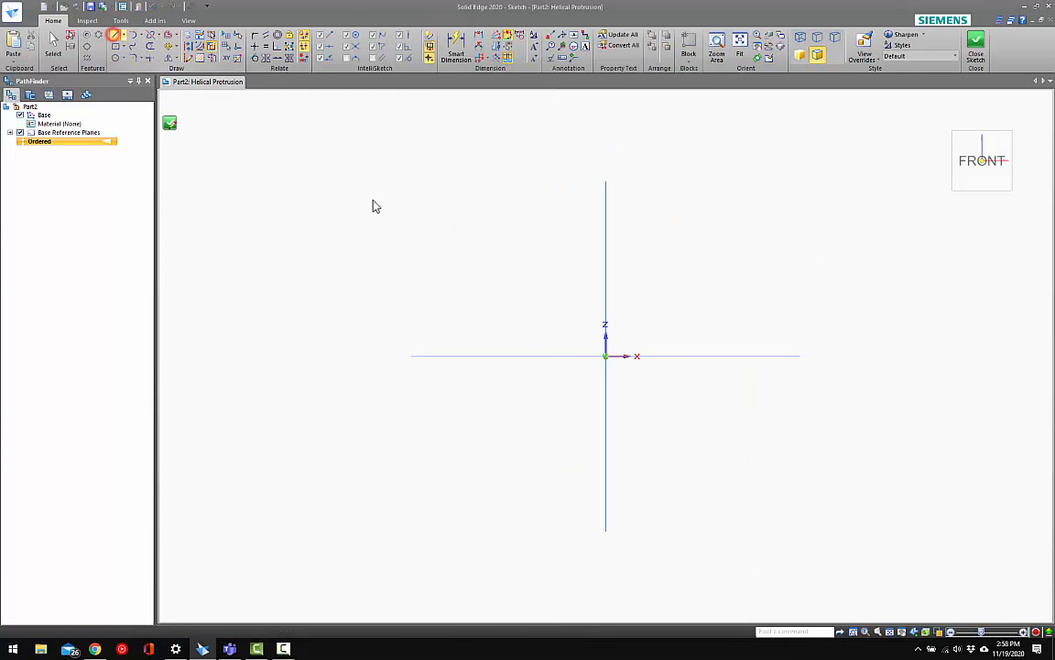
click(606, 355)
click(606, 195)
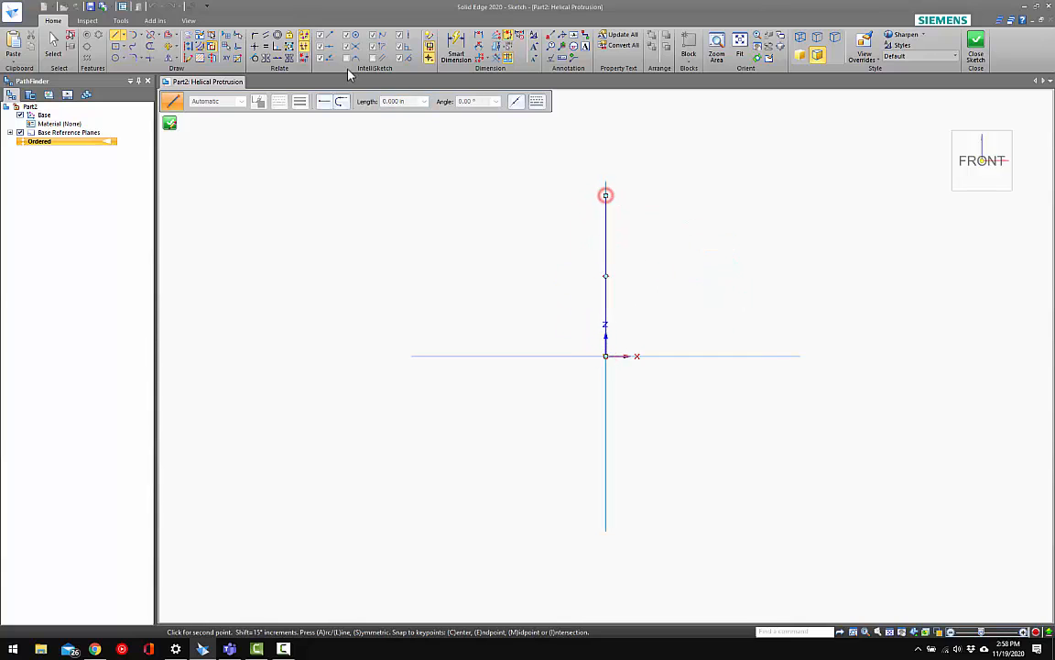
key(Escape)
Sketch a circle about 0.25 in in diameter, centred on the positive X axis away from the origin
click(114, 58)
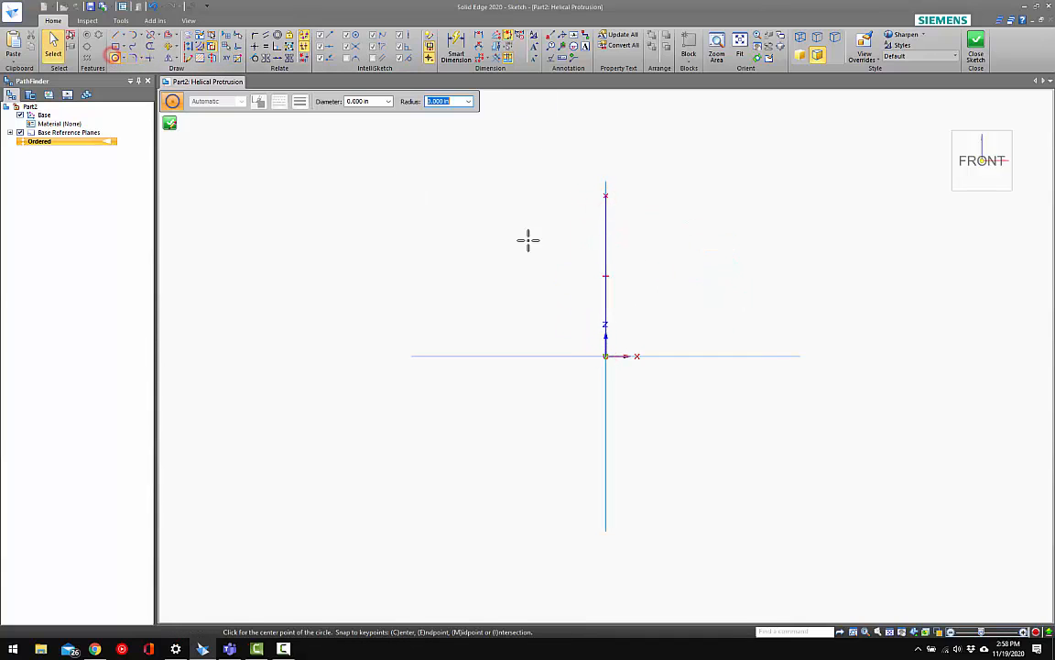
click(681, 356)
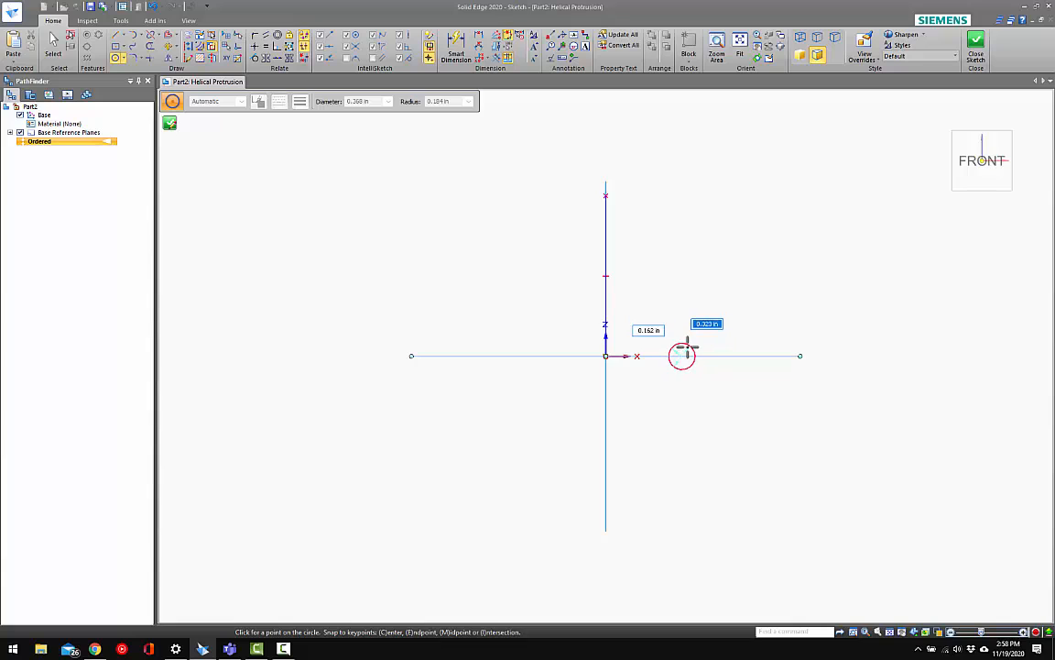
click(687, 348)
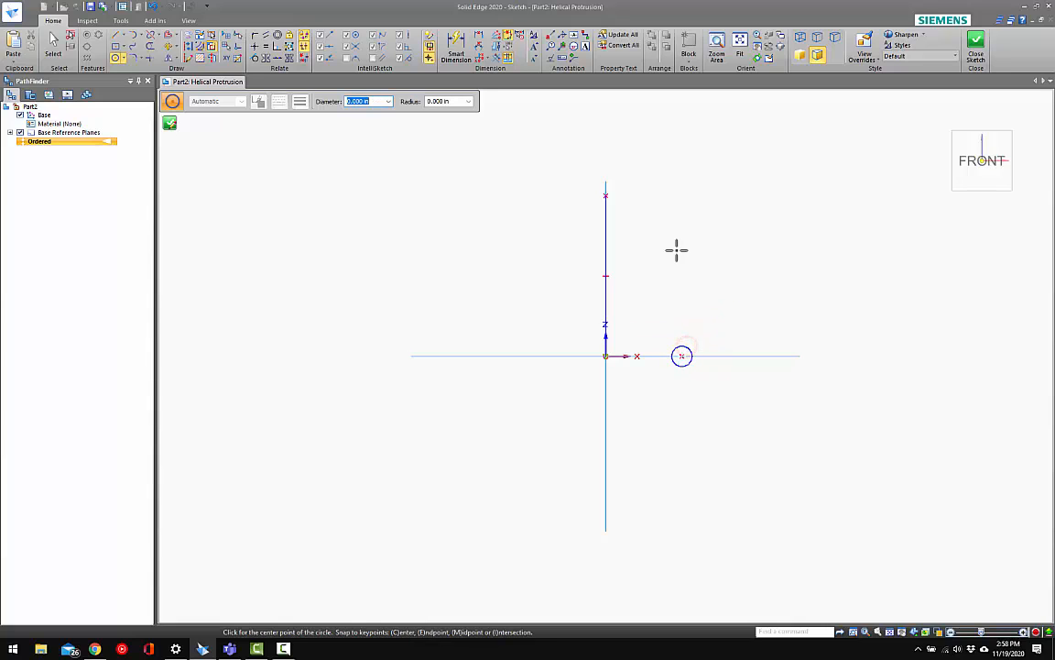
Dimension the circle's diameter and set it to 1/8 in
click(456, 48)
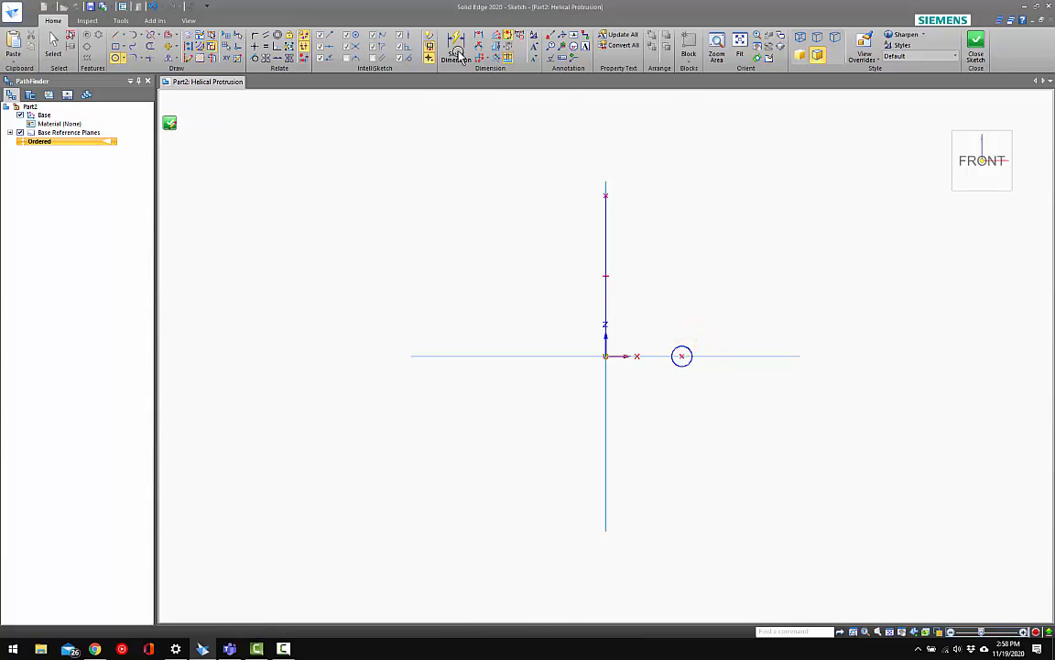
click(688, 361)
click(713, 389)
text(1)
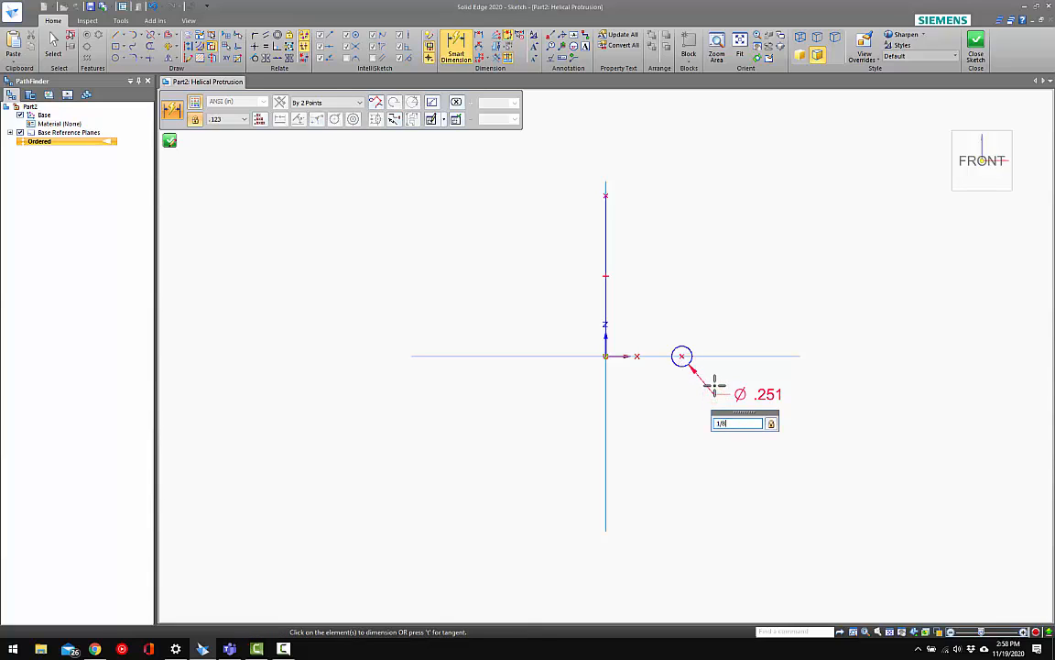
text(/8)
key(Return)
key(Escape)
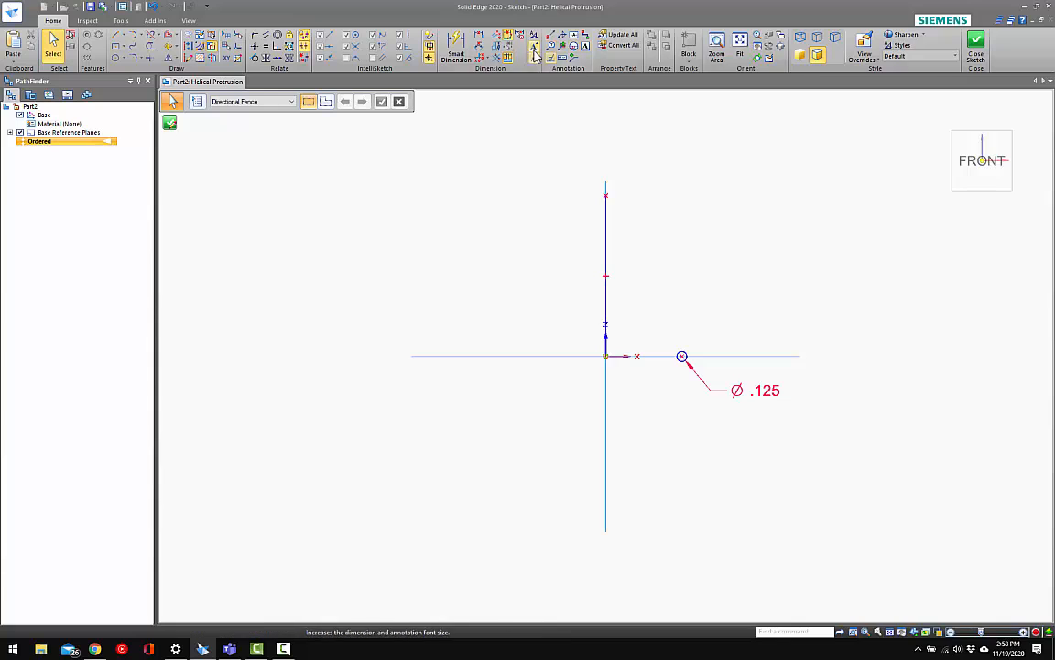
Enable silhouette point recognition and add a 1.5 in symmetric diameter dimension from the vertical line to the circle's outer edge
click(499, 43)
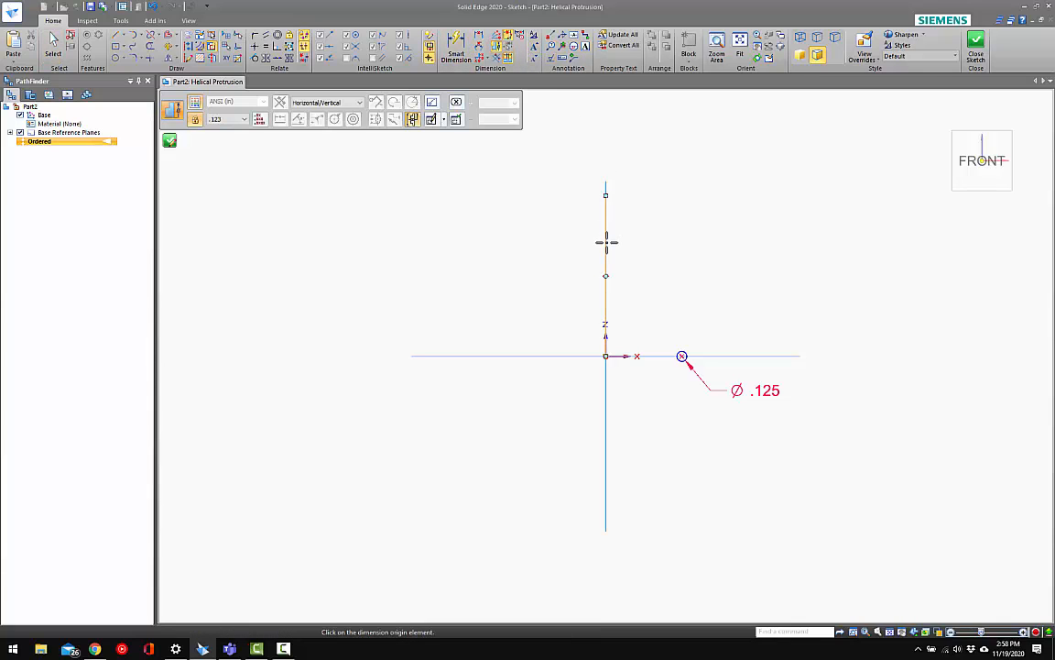
click(605, 242)
scroll(697, 371, up, 4)
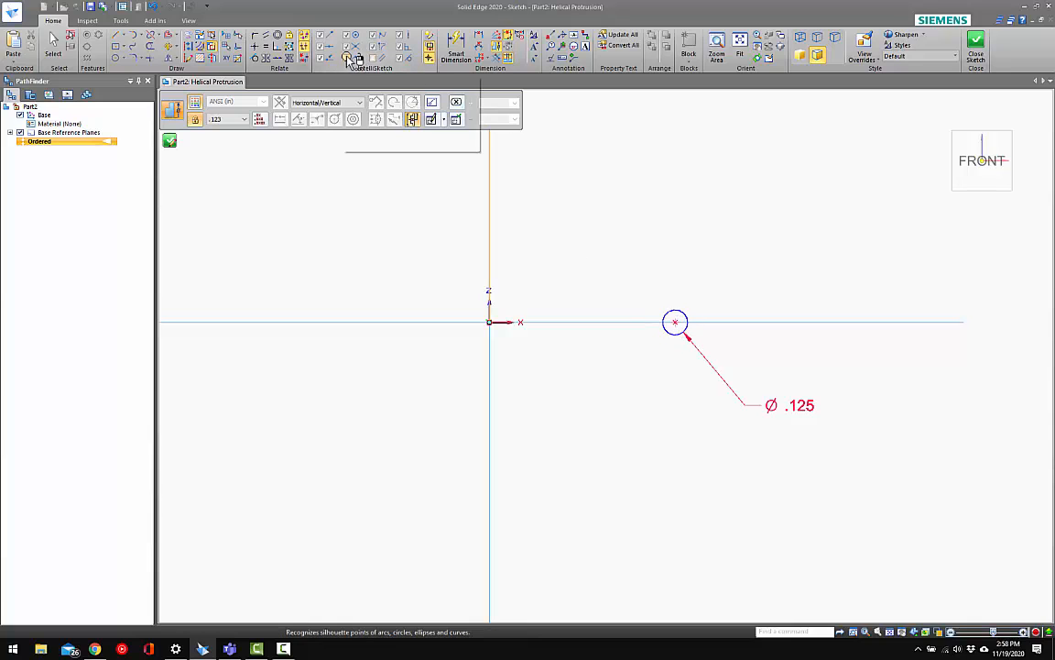
click(347, 57)
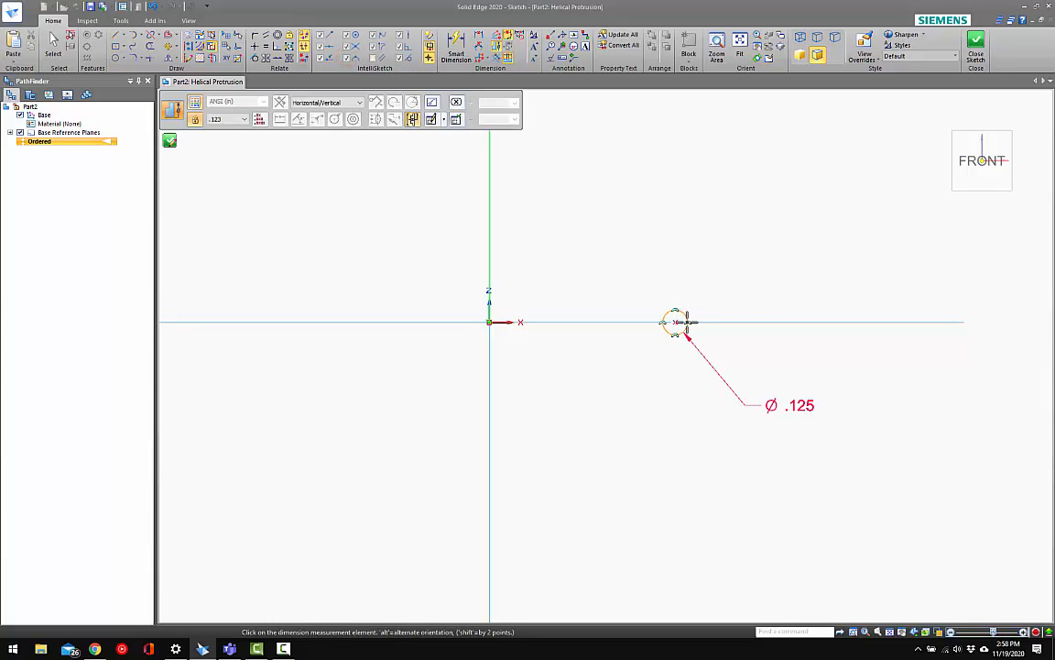
click(652, 327)
click(578, 432)
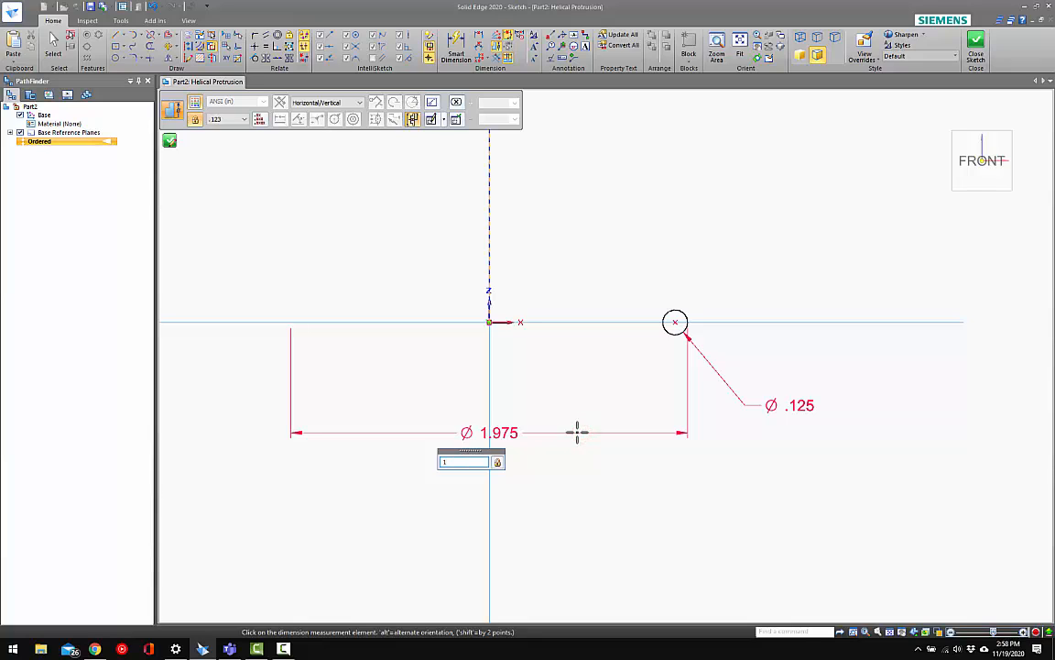
text(1.5)
key(Return)
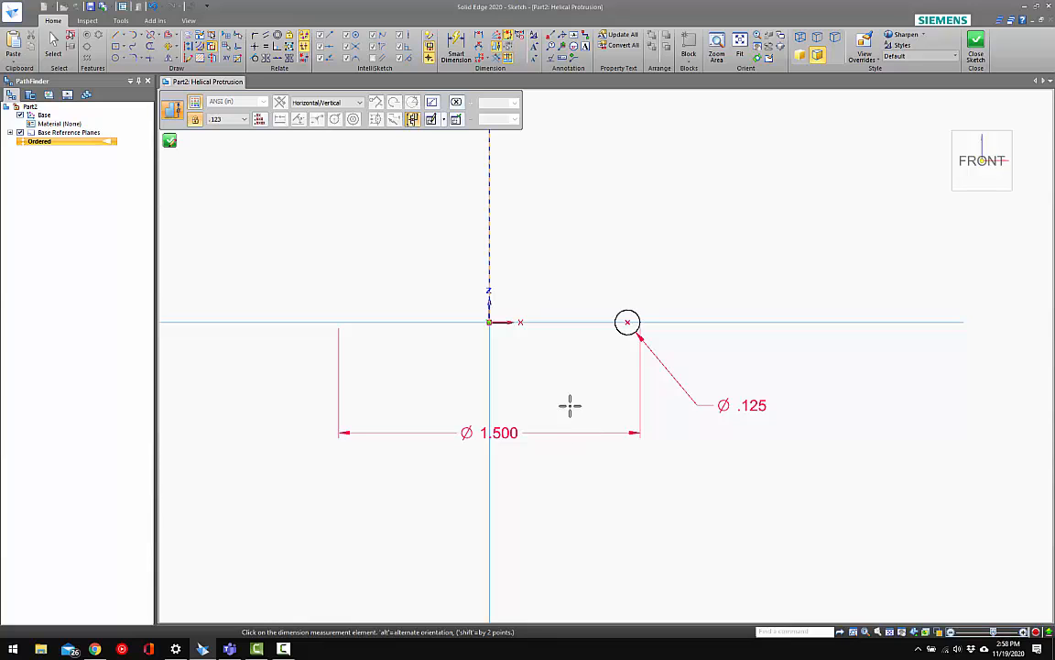
scroll(573, 405, down, 4)
key(Escape)
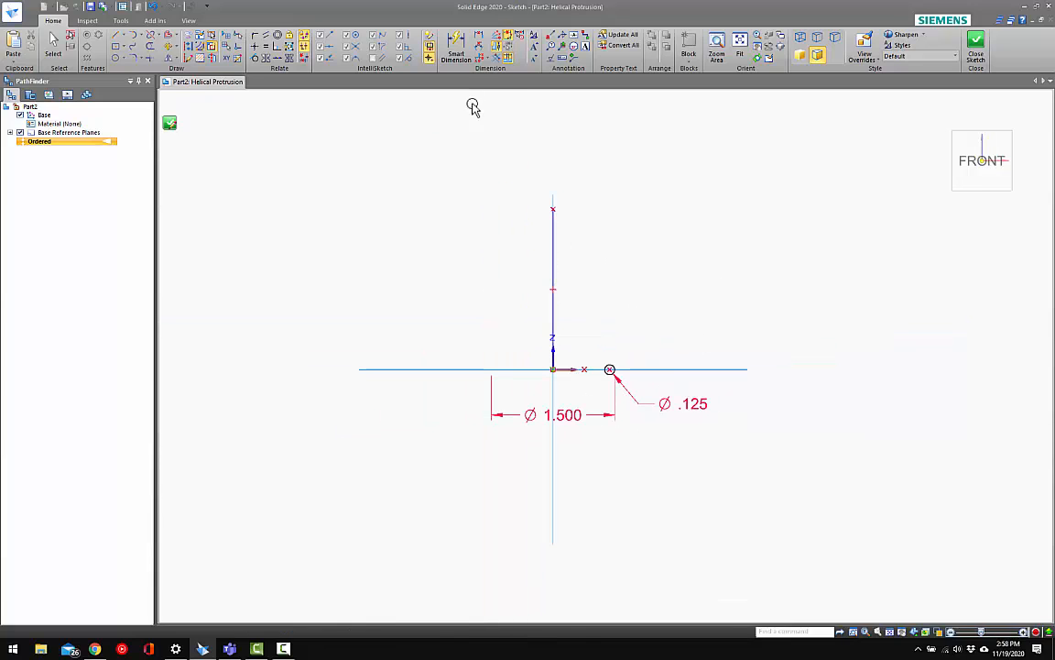
Dimension the vertical line's length and set it to 2.000 in
click(456, 46)
click(553, 223)
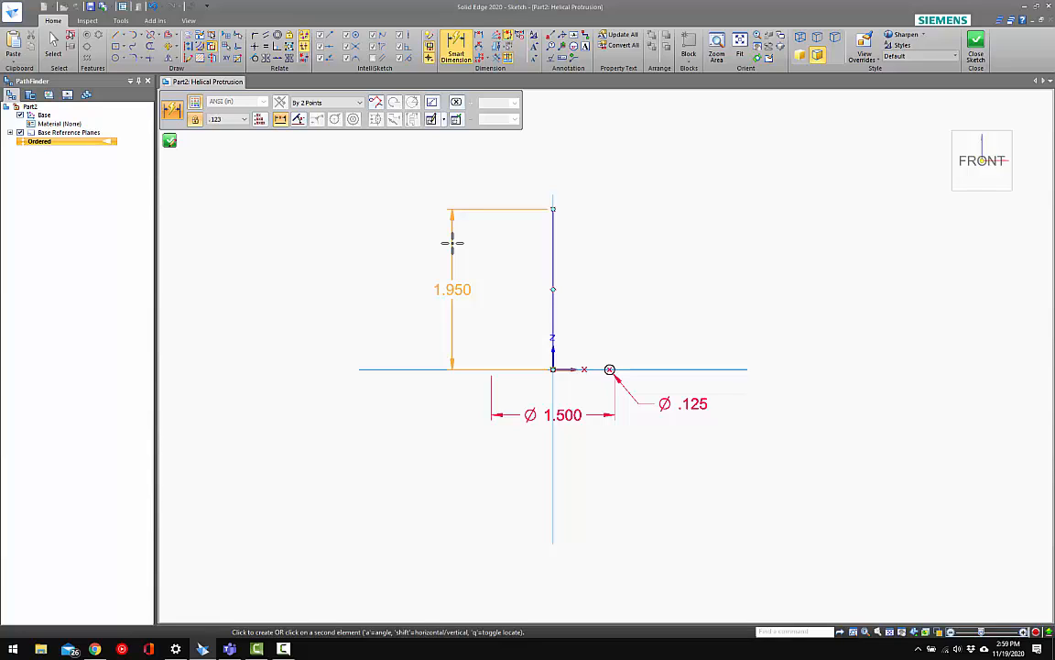
click(452, 241)
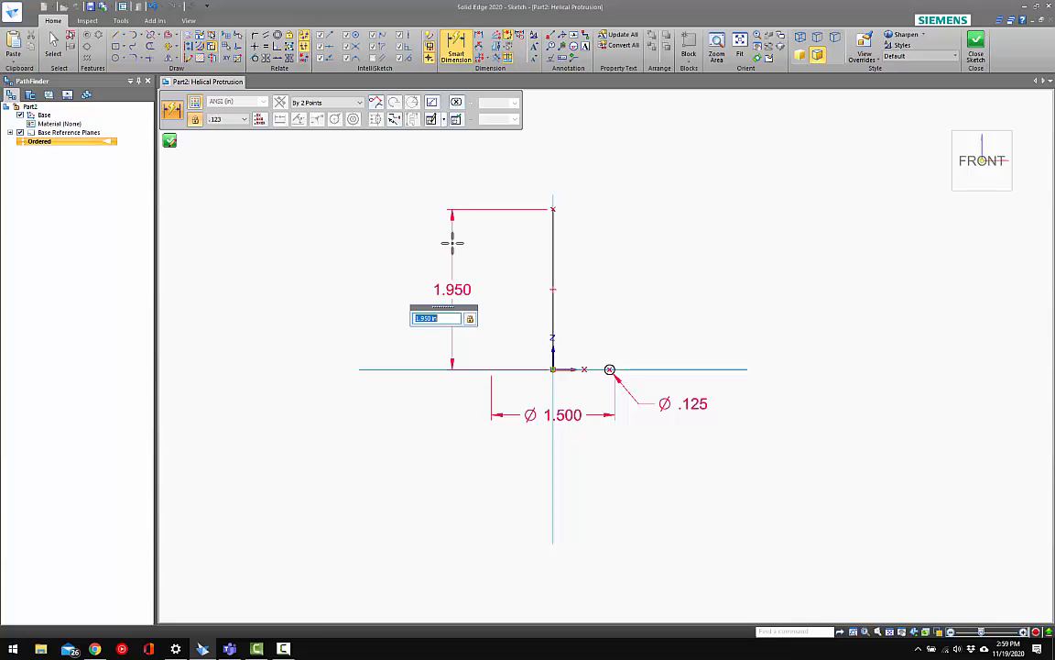
key(Return)
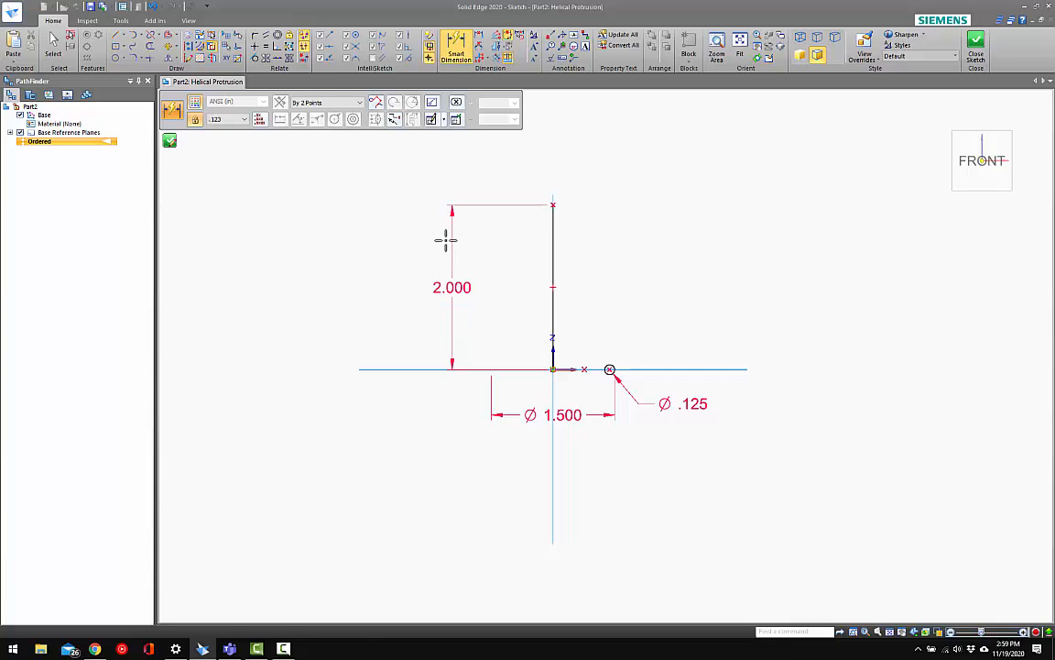
key(Escape)
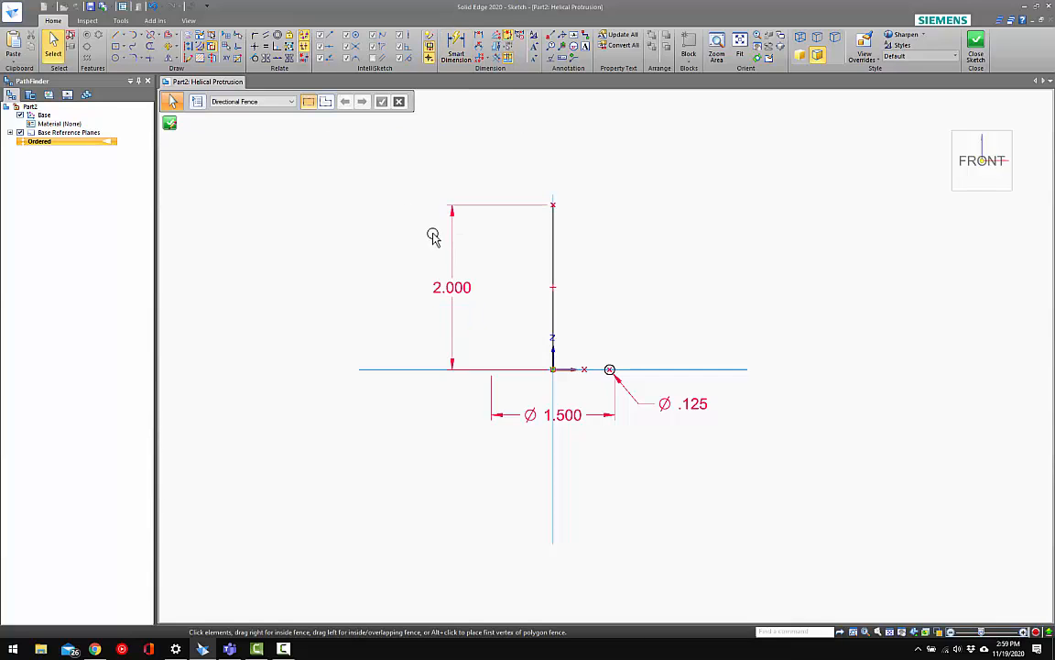
Name the vertical line's length dimension variable SPRING_HEIGHT
click(460, 287)
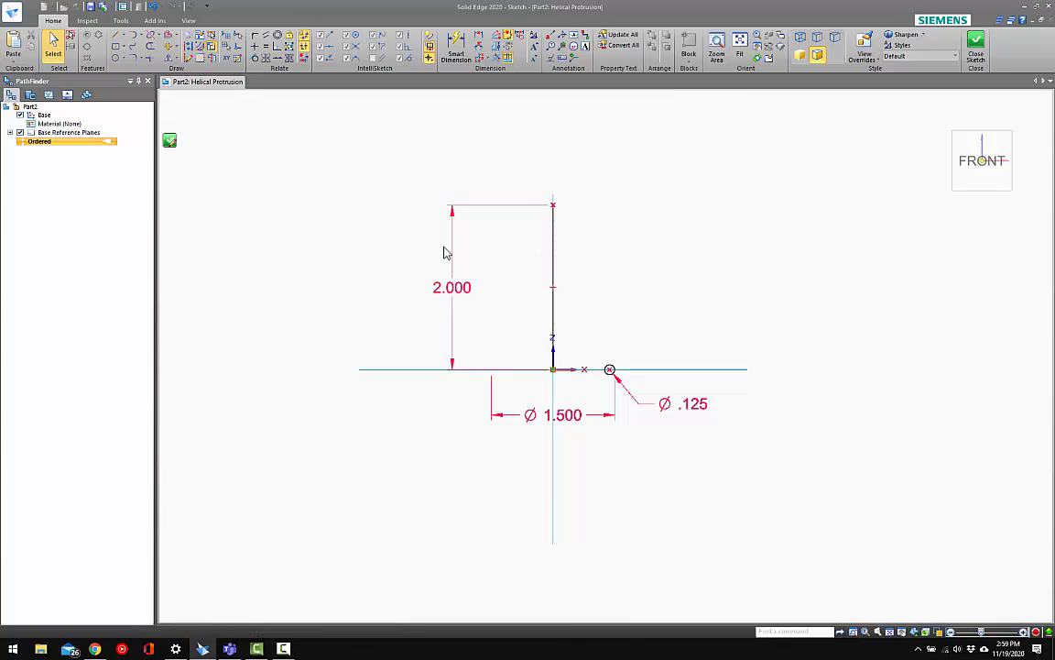
click(440, 285)
double_click(240, 101)
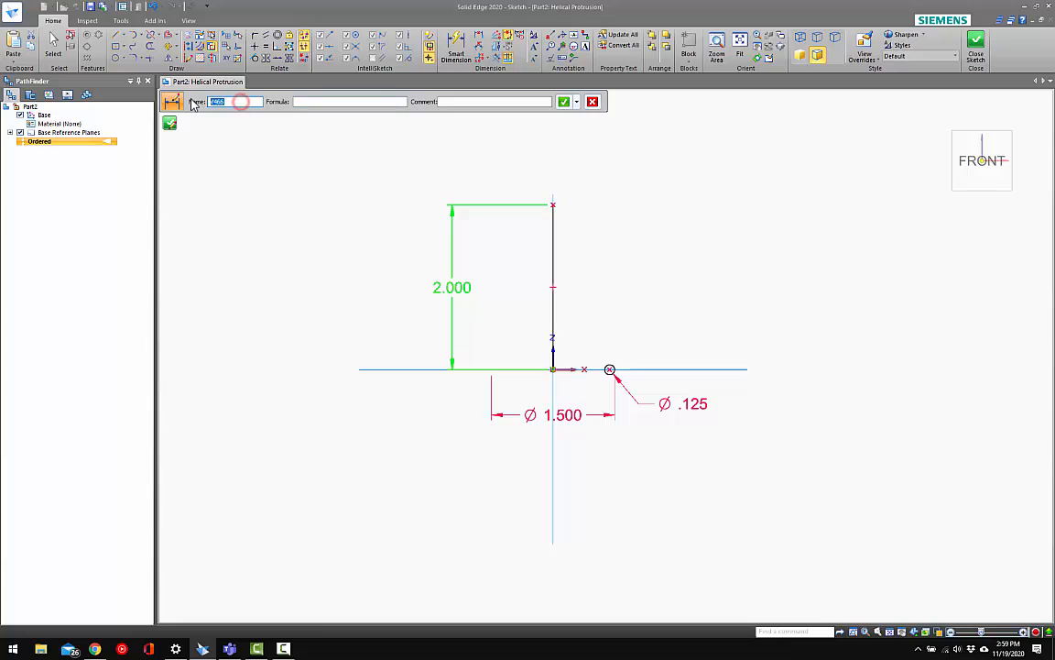
key(Caps_Lock)
text(SPRING_HEIGHT)
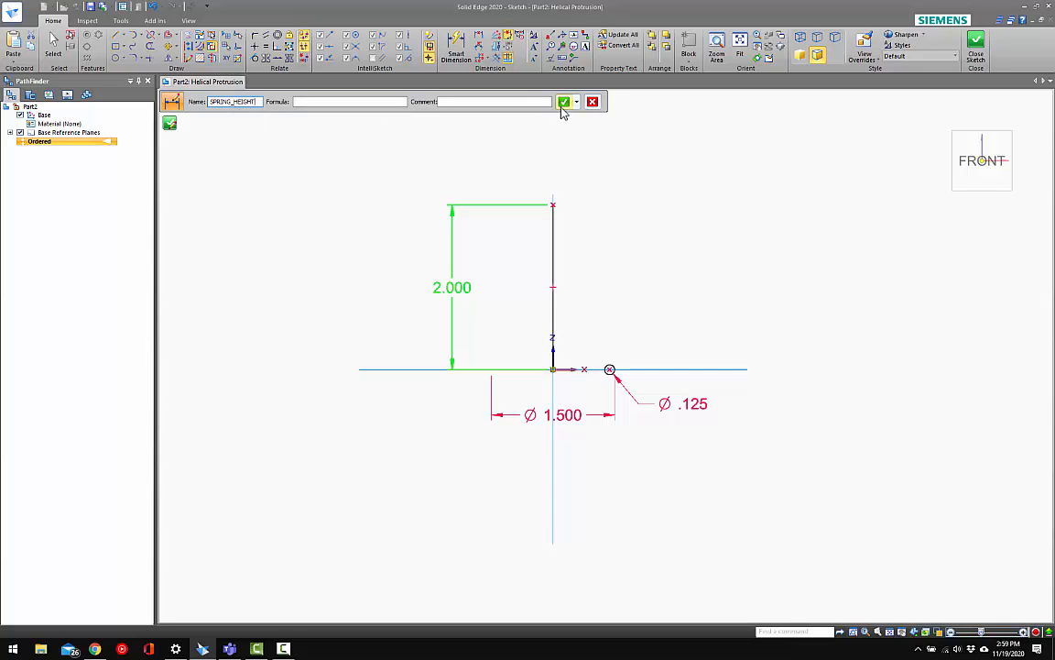
click(564, 105)
click(629, 163)
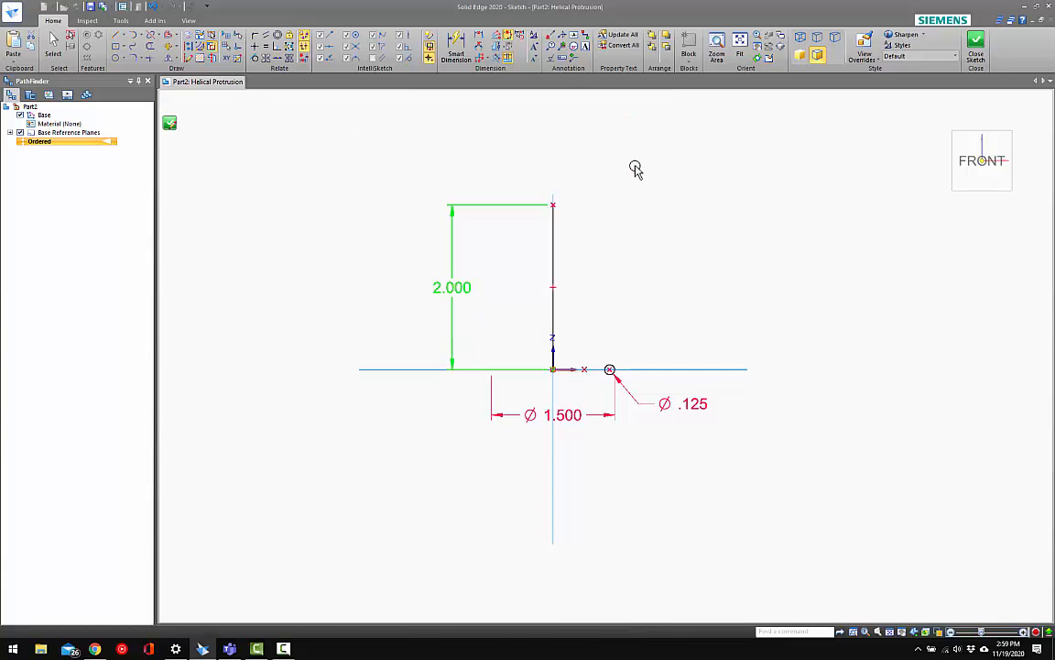
key(Escape)
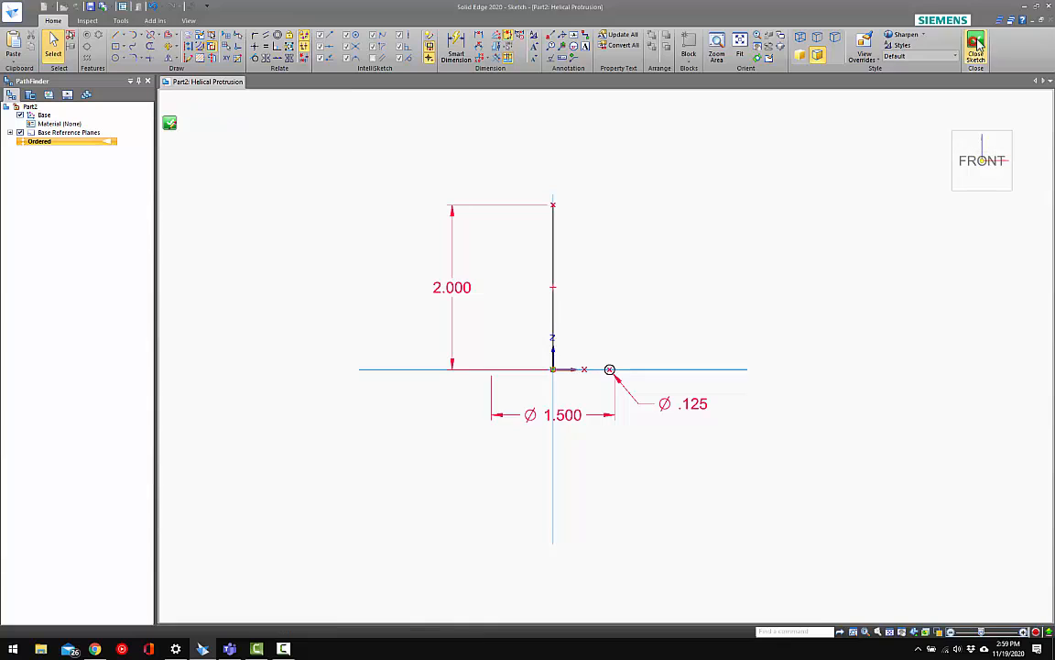
Define the vertical line as the axis of revolution and close the profile sketch
click(975, 43)
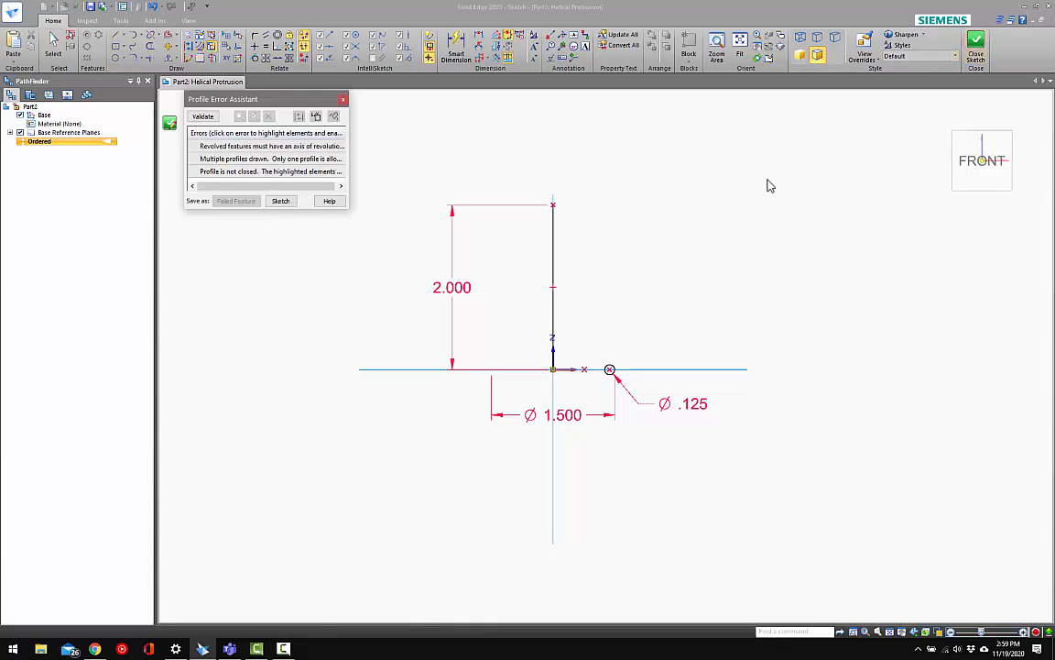
click(344, 101)
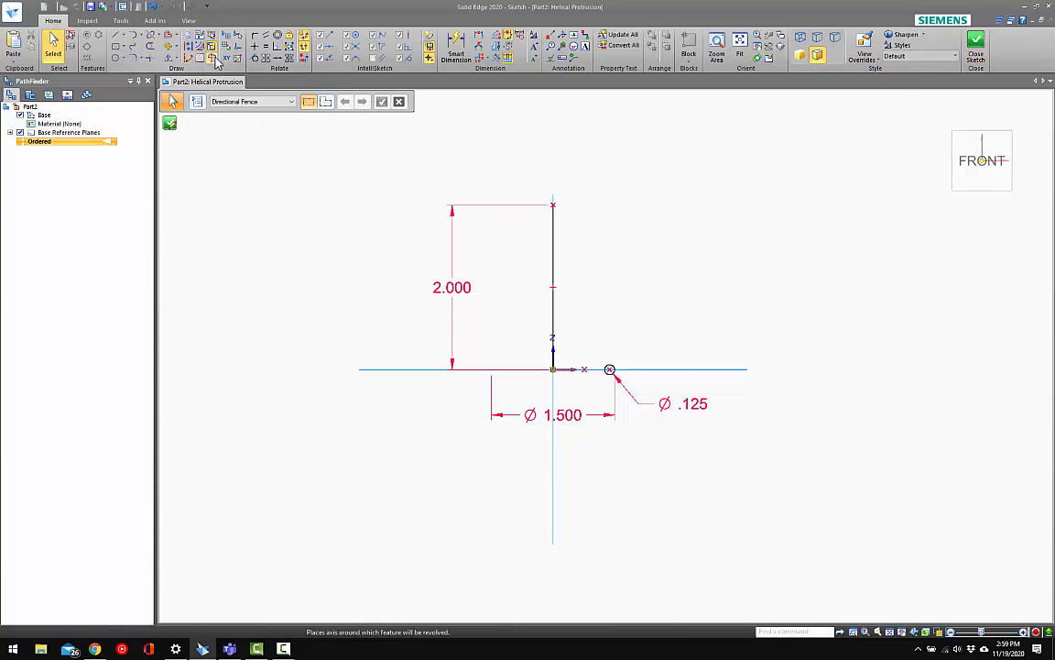
click(216, 60)
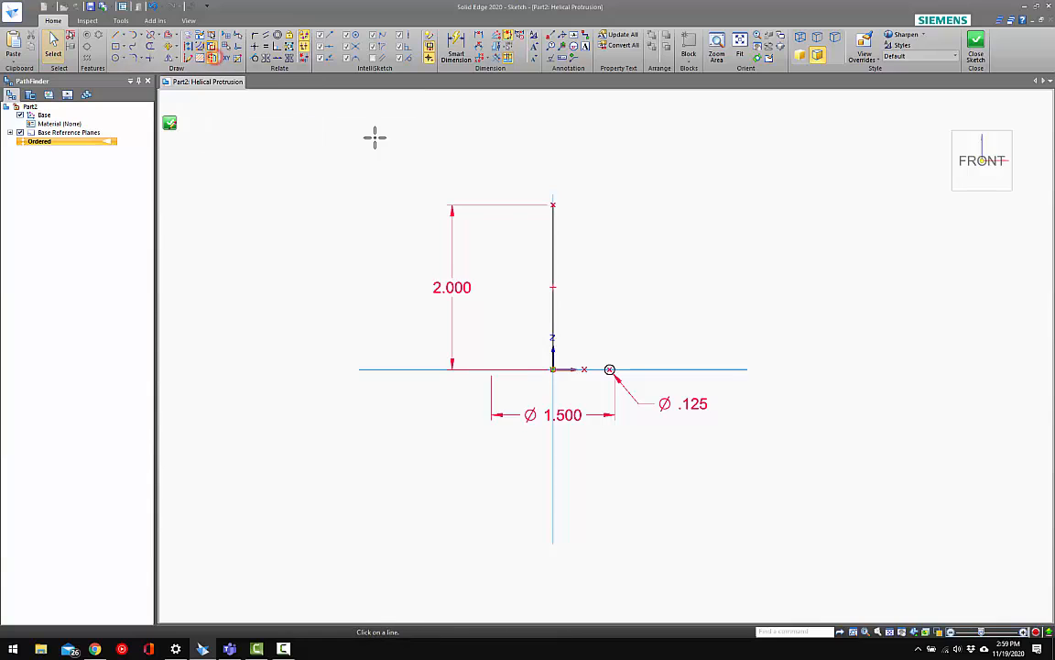
click(554, 229)
click(976, 41)
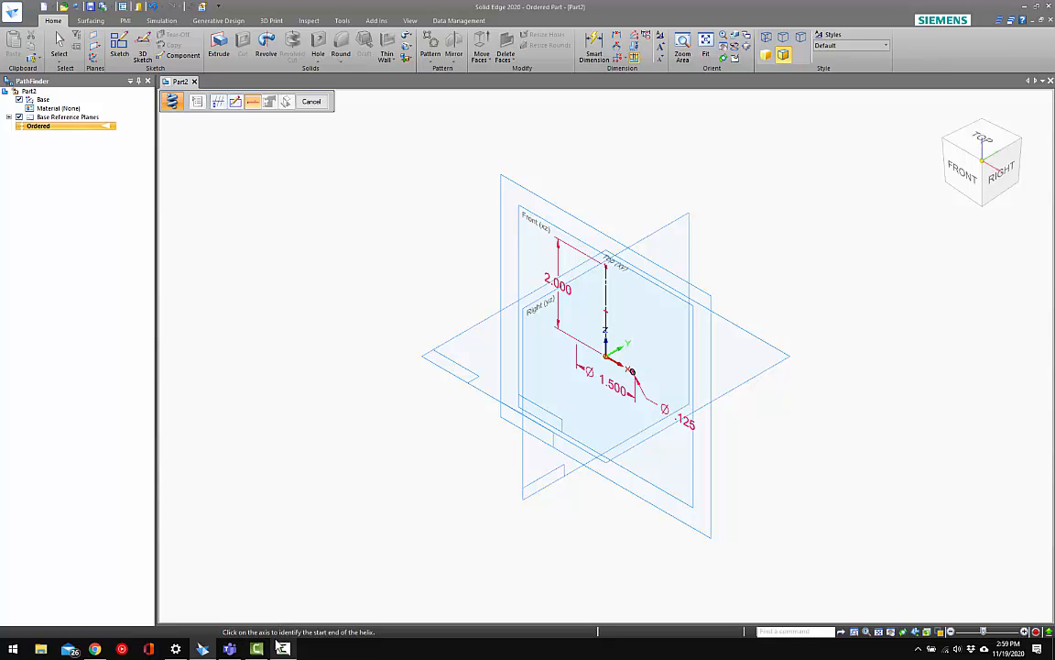
Start the helix at the lower end of the axis and define it by Axis length & Turns with 6 turns
scroll(601, 400, up, 5)
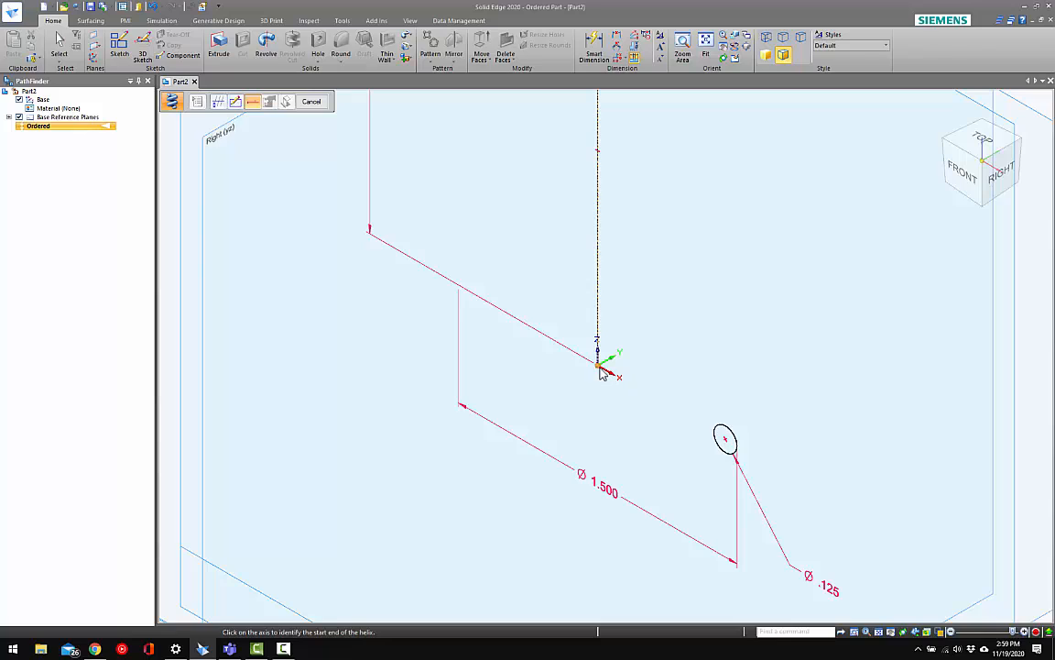
click(599, 367)
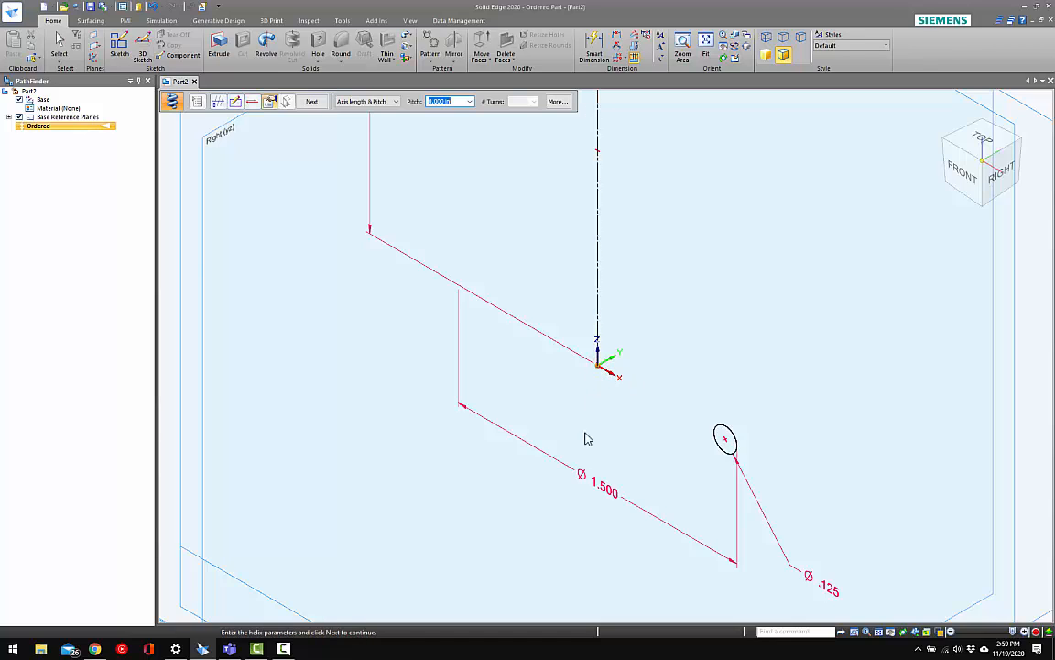
click(382, 102)
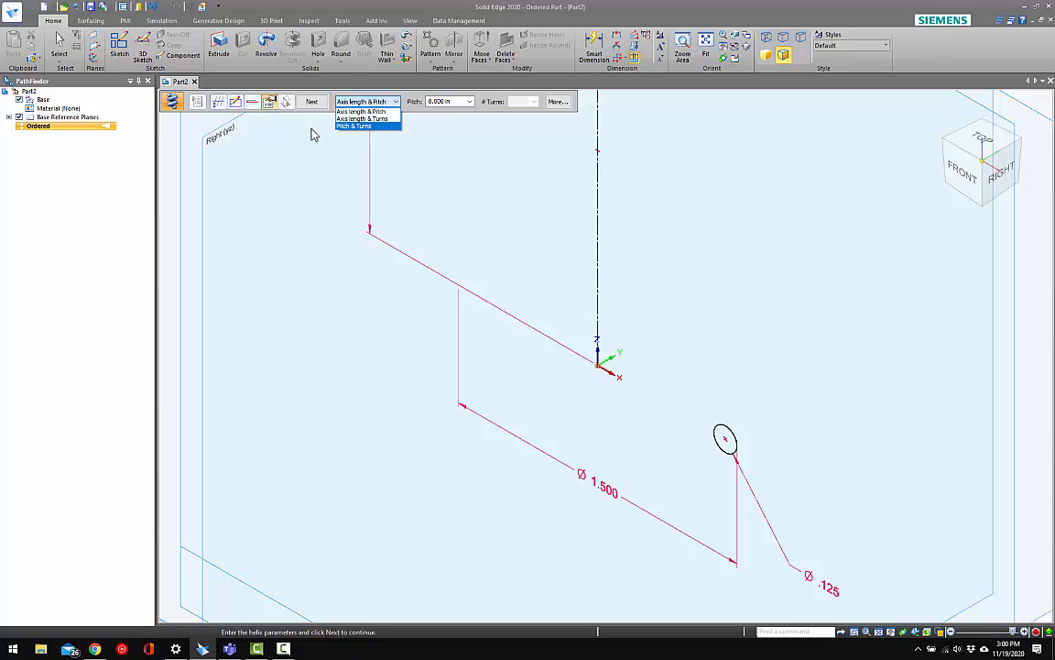
scroll(523, 291, down, 2)
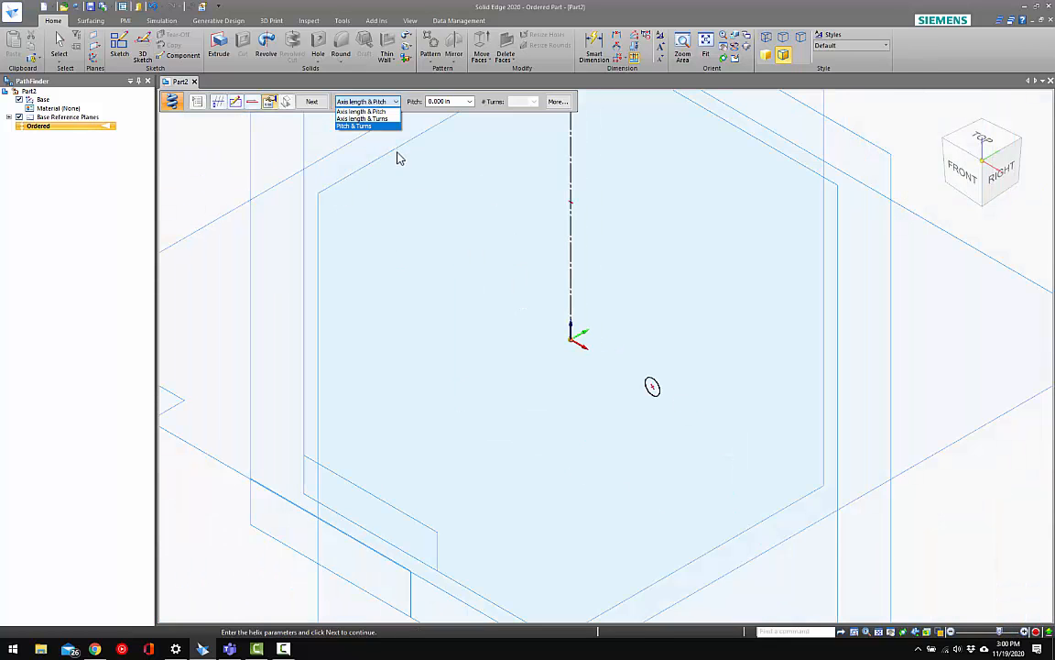
scroll(500, 262, down, 3)
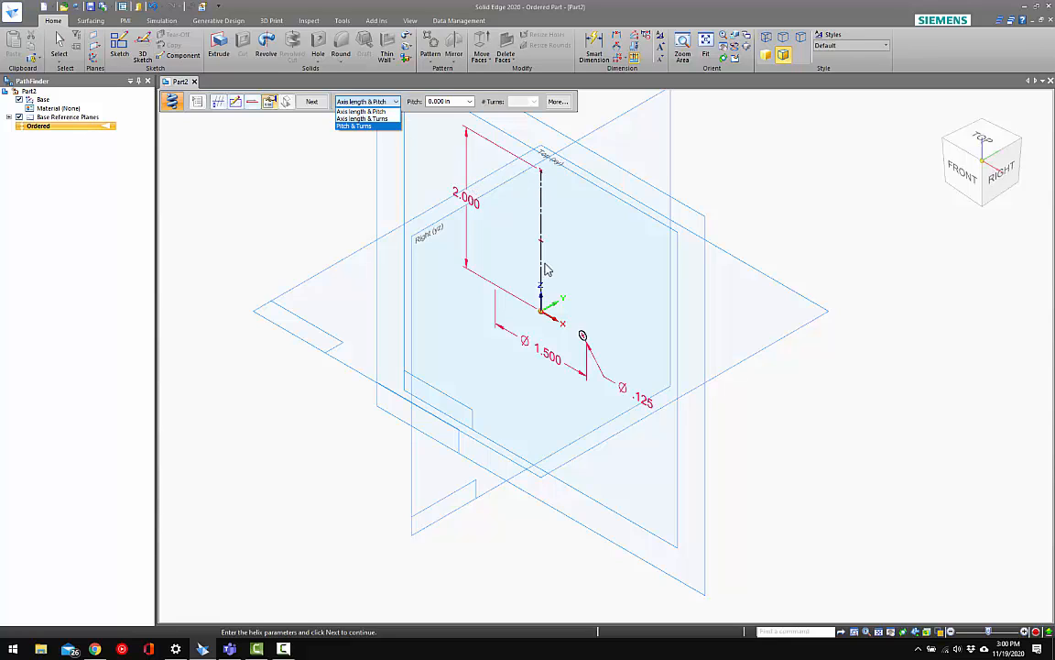
click(366, 119)
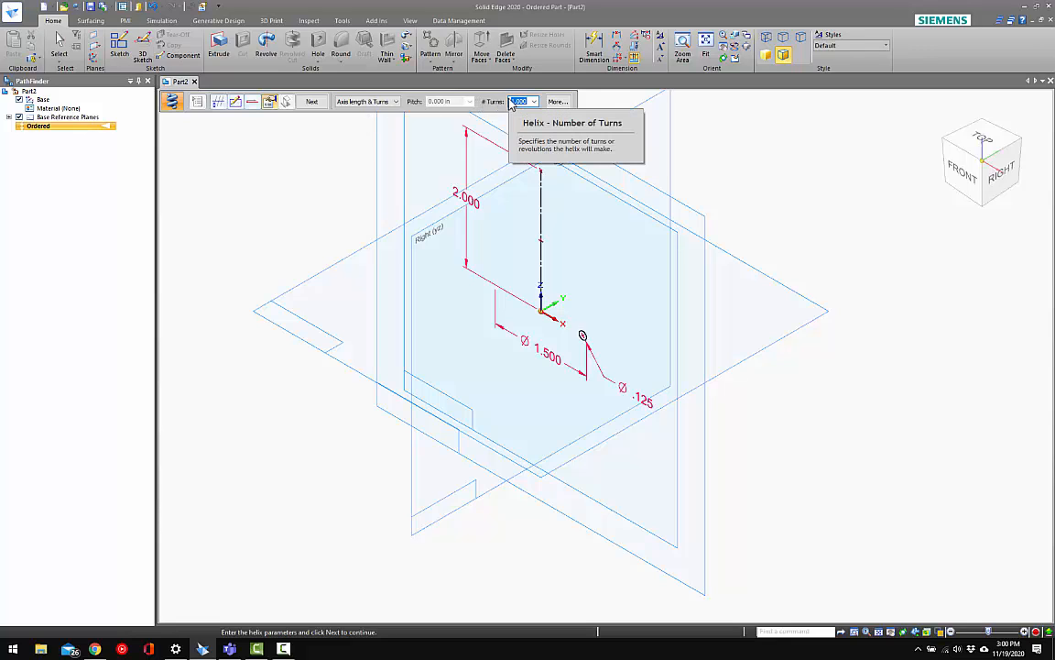
text(5)
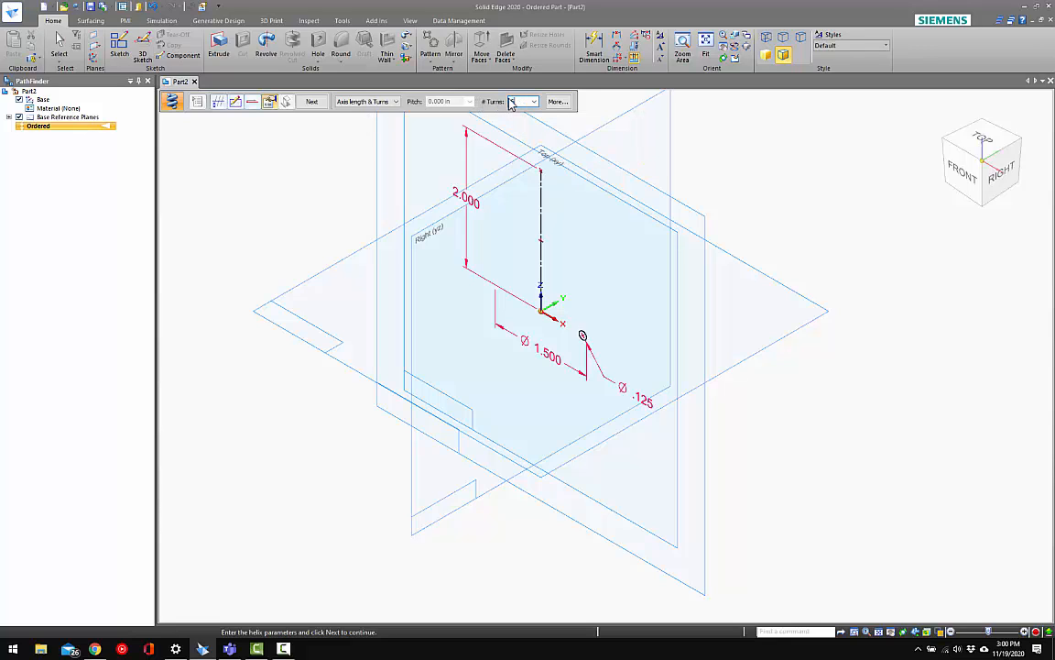
key(Return)
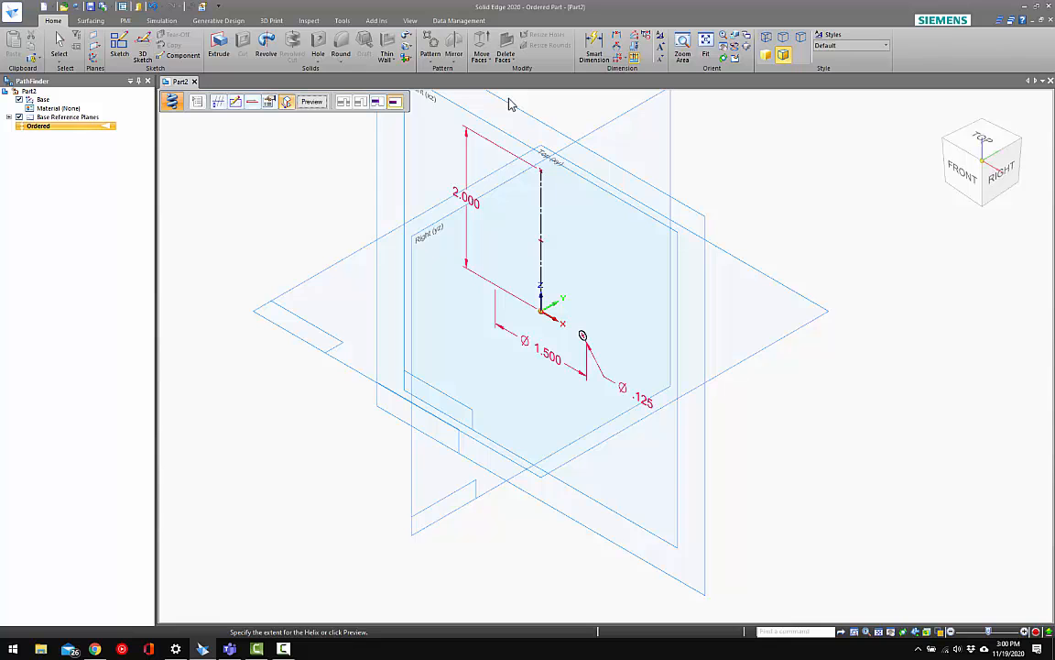
Generate the helical protrusion, finish the feature, and check the coil from the side and in isometric
click(312, 102)
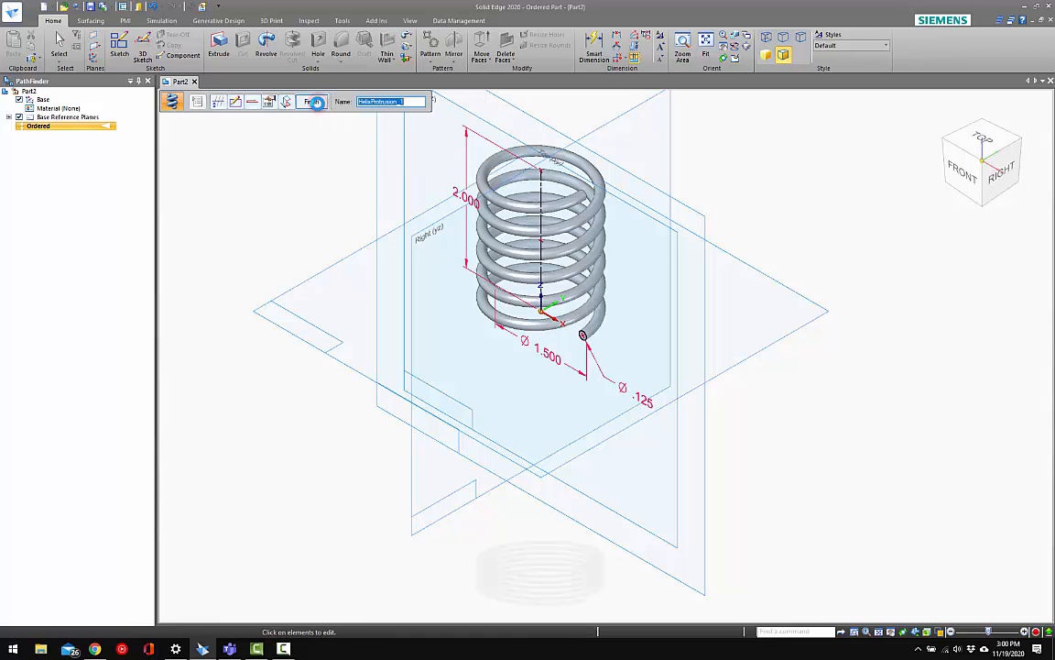
scroll(568, 238, down, 2)
middle_drag(566, 243, 568, 219)
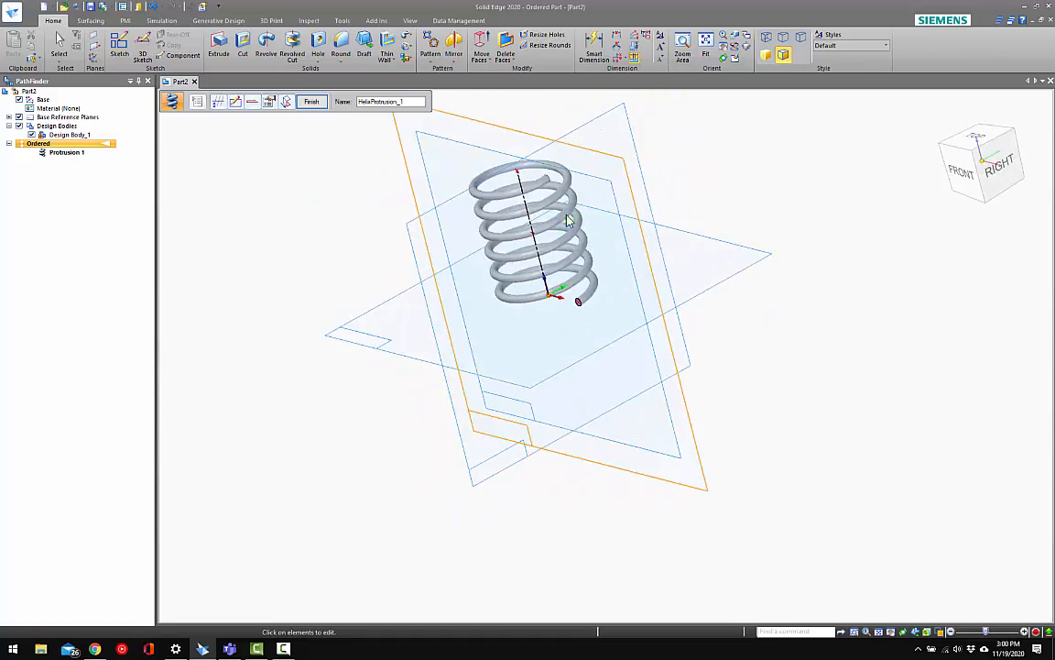
key(ctrl+i)
click(312, 103)
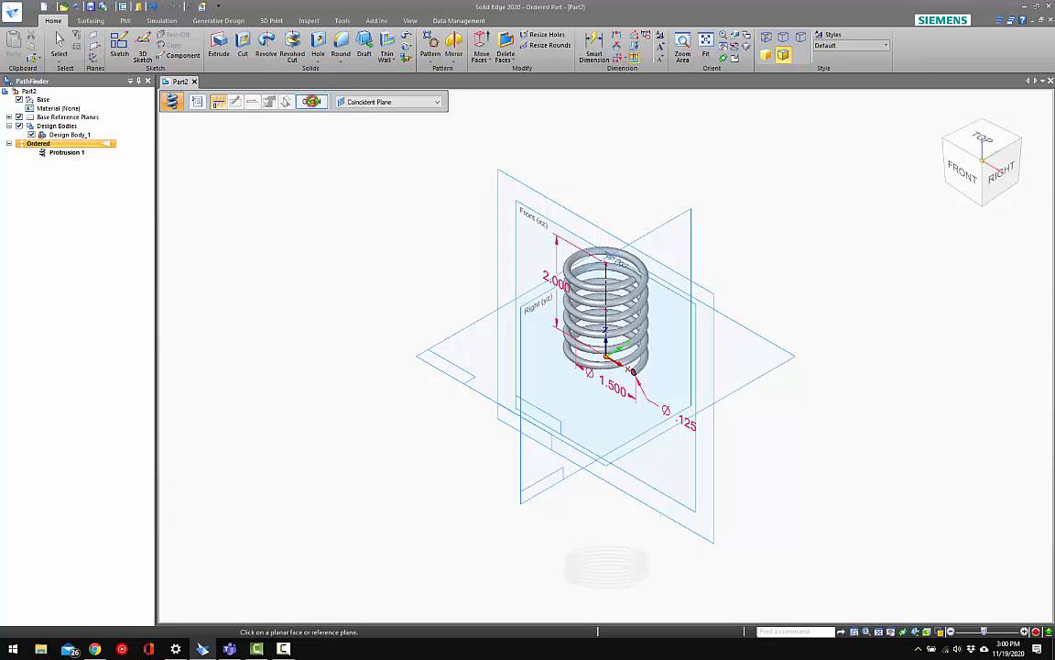
click(385, 239)
middle_drag(490, 283, 538, 226)
key(ctrl+r)
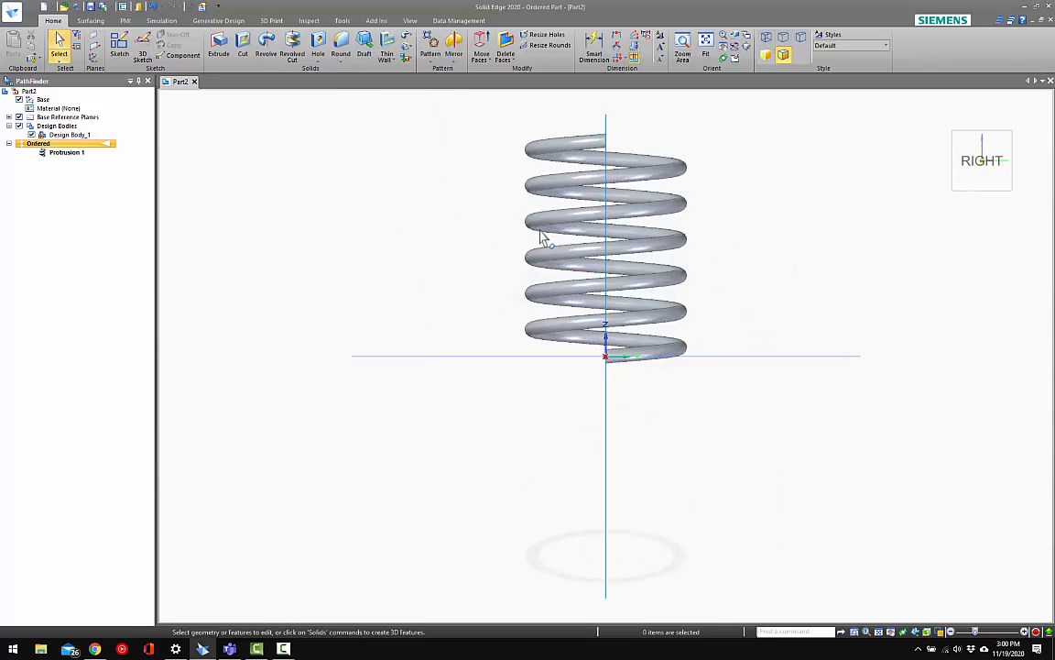
key(ctrl+i)
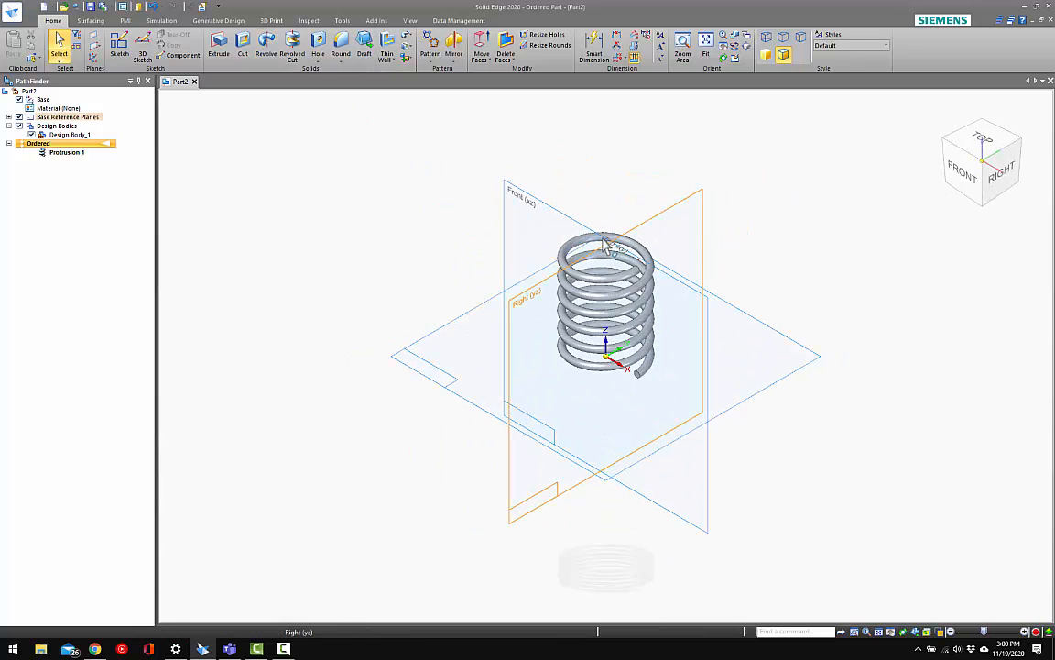
Start a revolved protrusion on the spring's upper end face and project the circular wire edge into its sketch
click(267, 46)
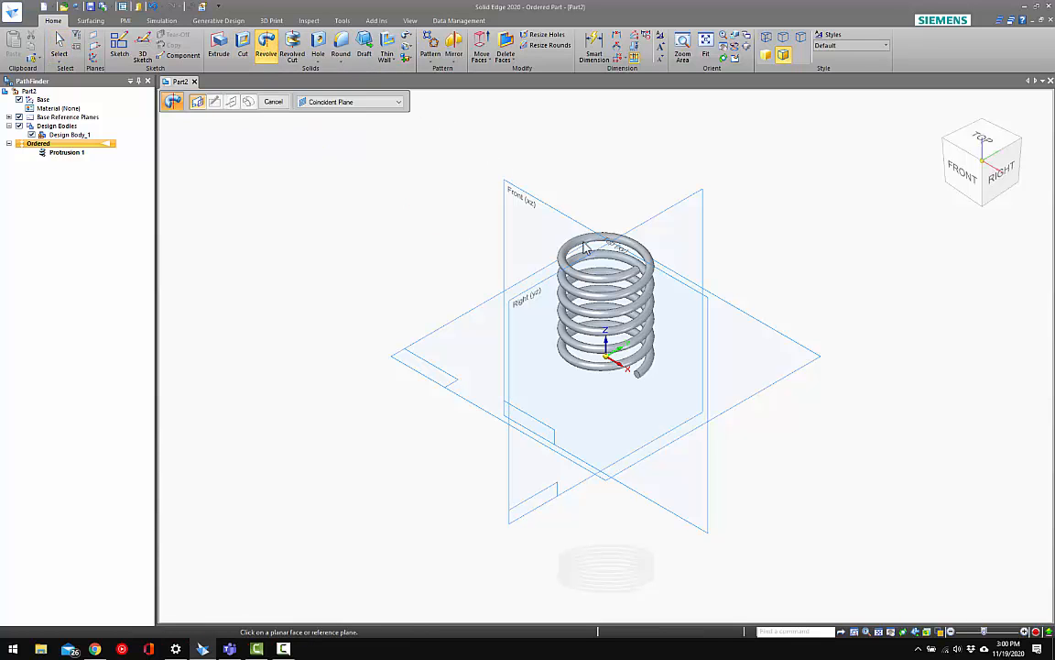
middle_drag(578, 268, 490, 276)
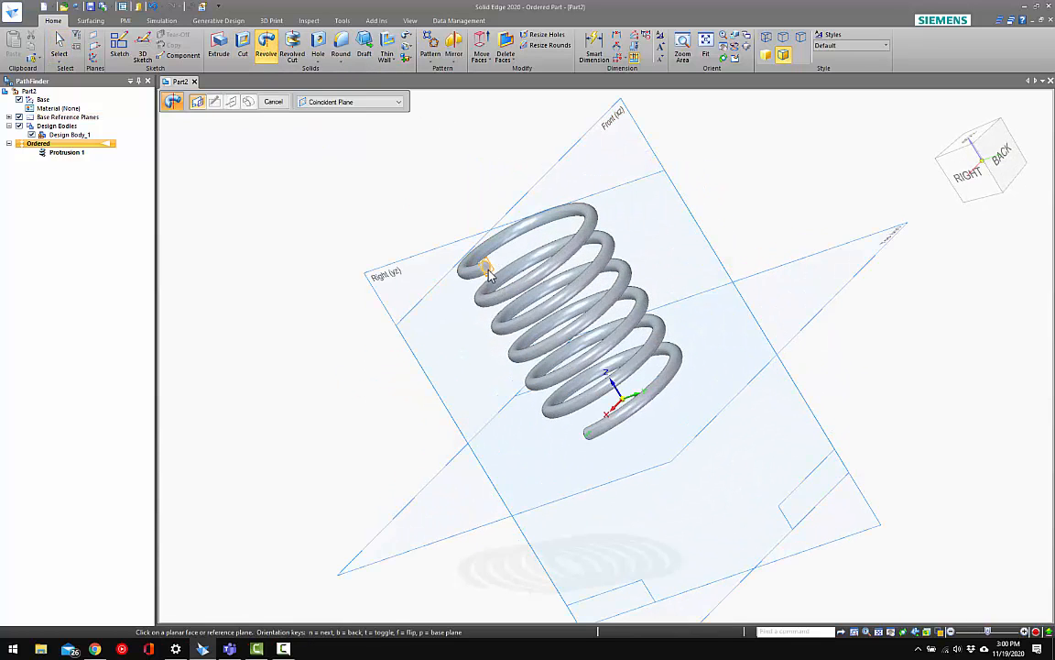
click(490, 273)
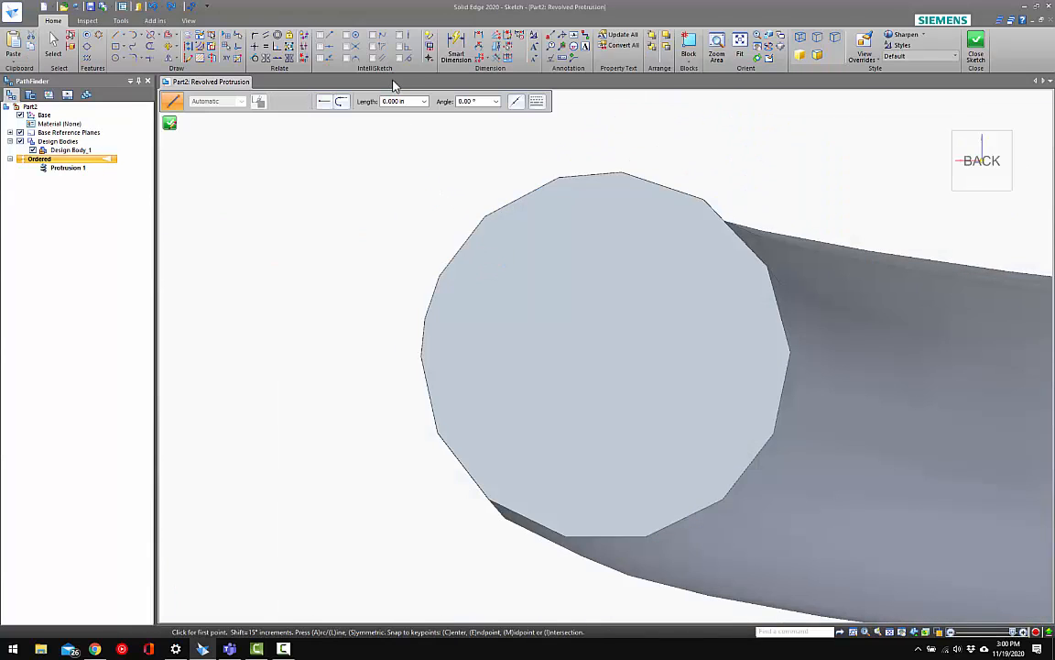
click(192, 38)
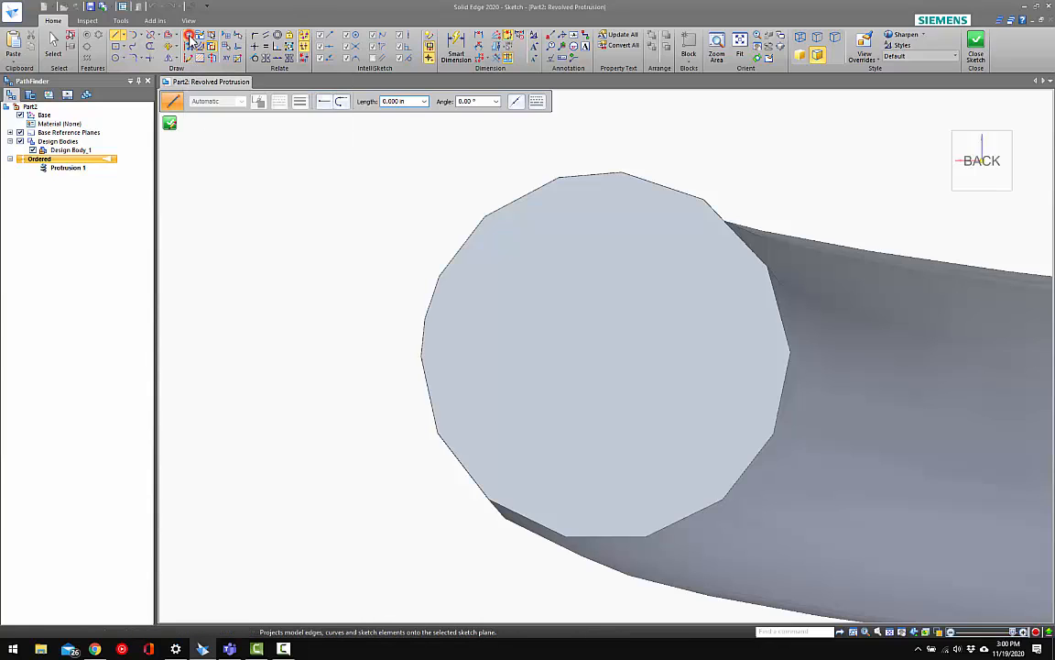
click(595, 174)
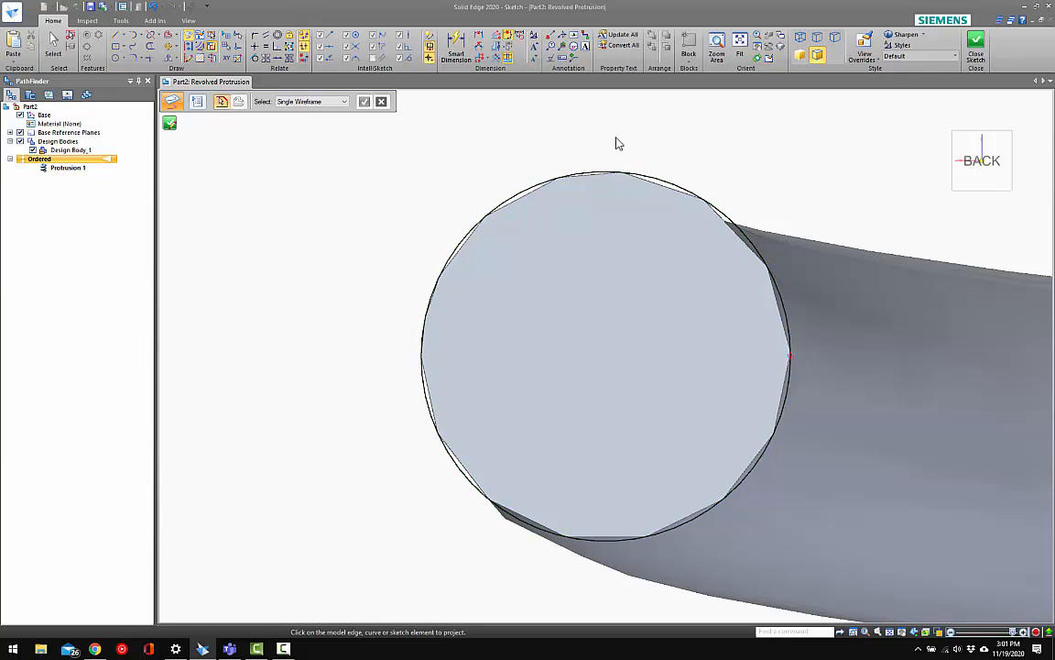
Define the vertical reference plane through the spring's centre as the axis of revolution and close the sketch
click(979, 44)
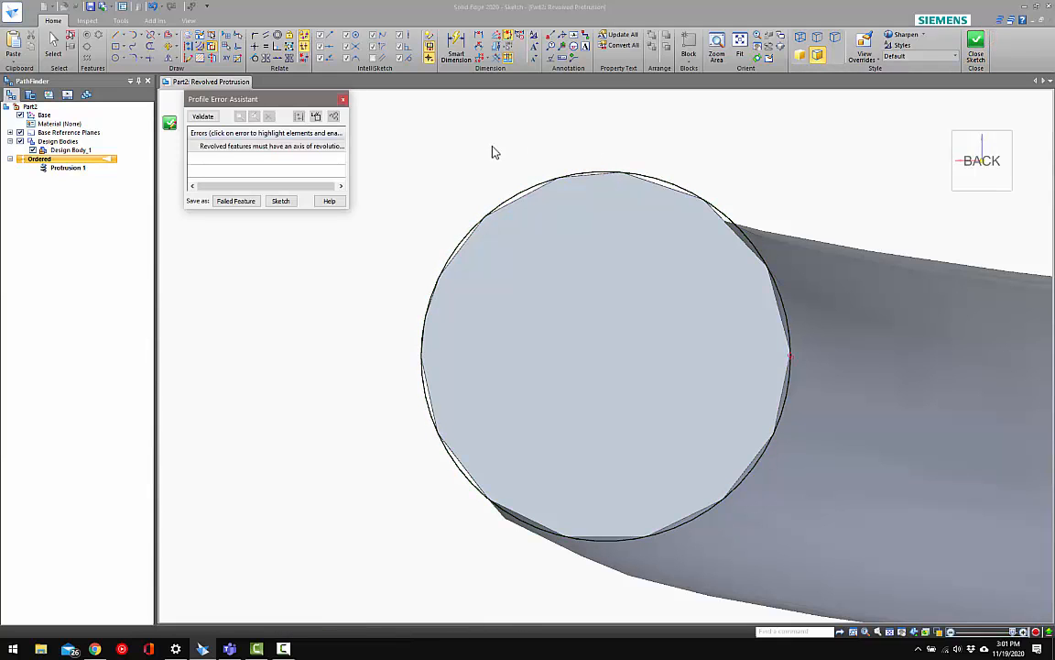
click(343, 99)
scroll(525, 203, down, 10)
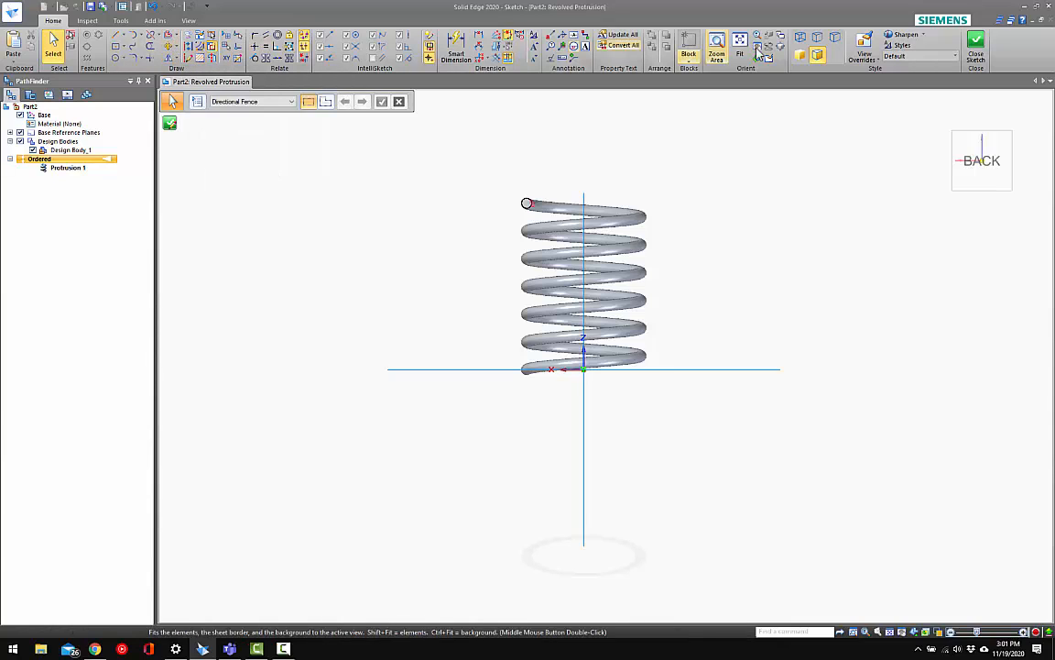
click(214, 55)
click(583, 194)
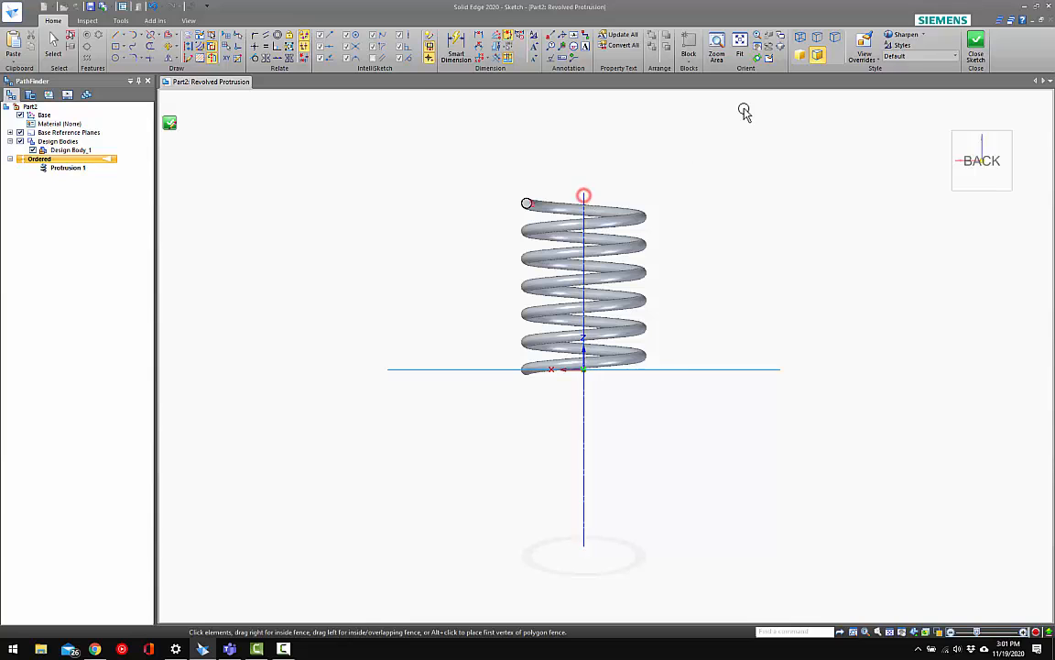
key(Escape)
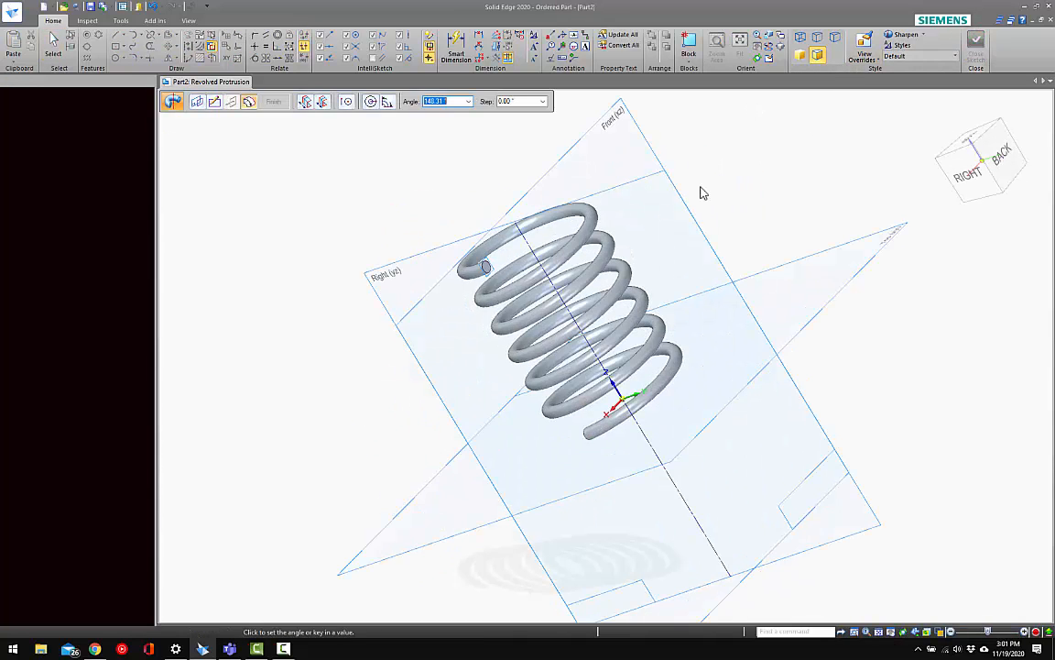
Revolve the projected wire circle 175° about the axis in the direction that continues the upper coil
scroll(726, 213, down, 2)
middle_drag(726, 212, 557, 307)
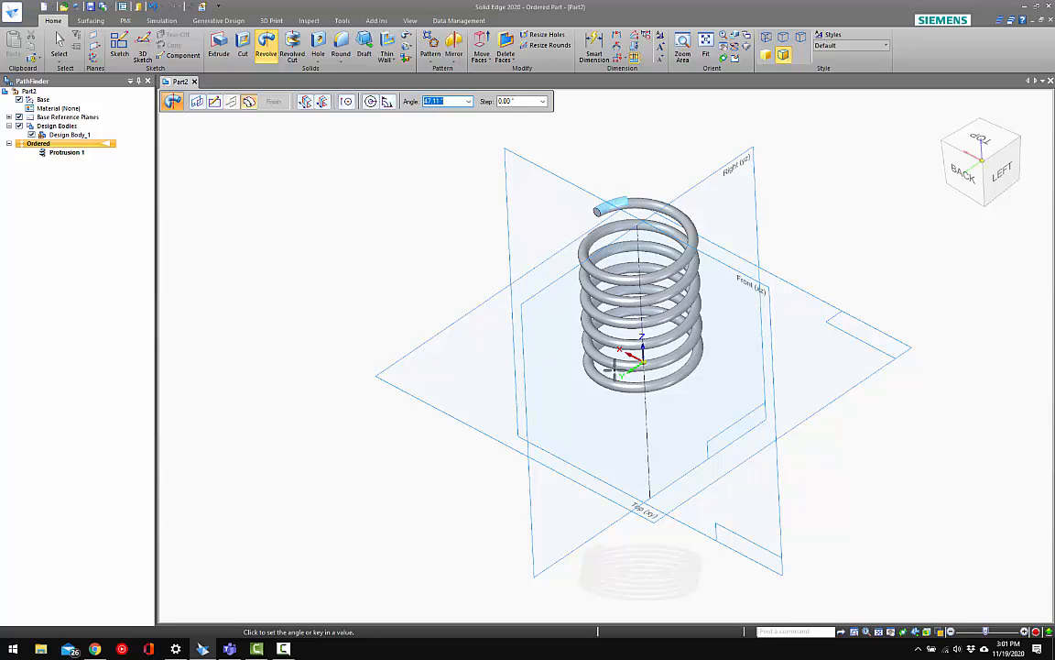
middle_drag(611, 210, 745, 330)
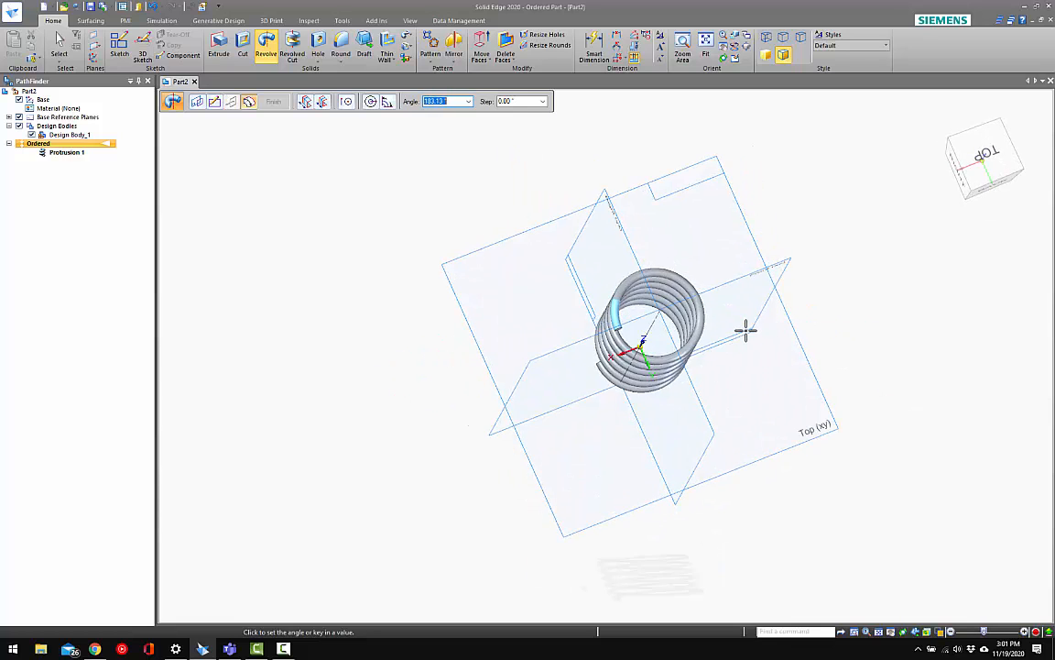
key(ctrl+t)
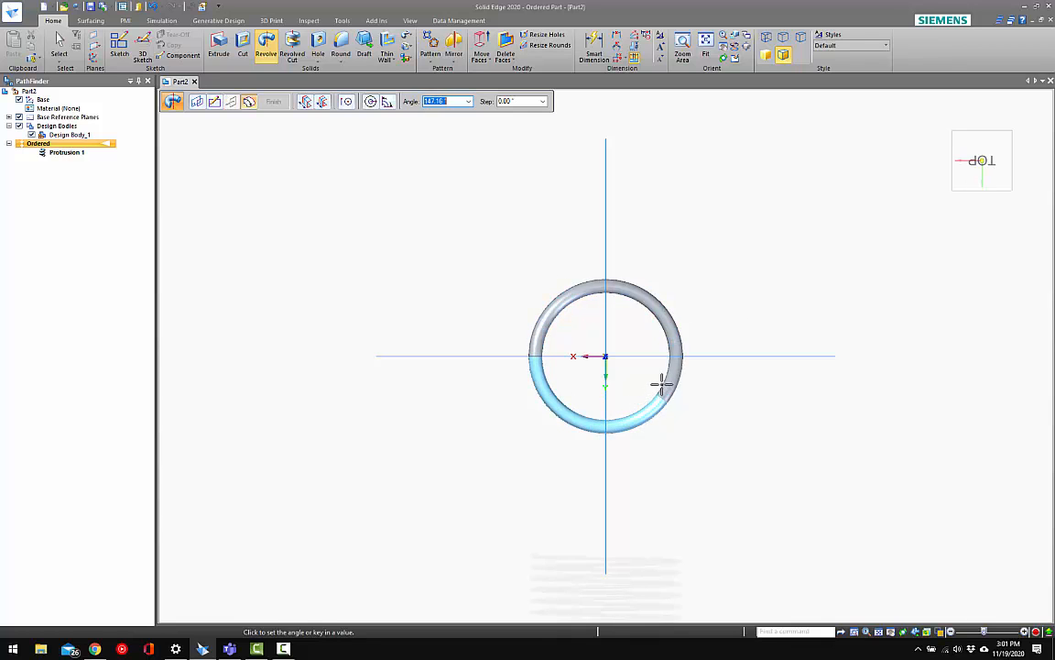
middle_drag(672, 370, 537, 346)
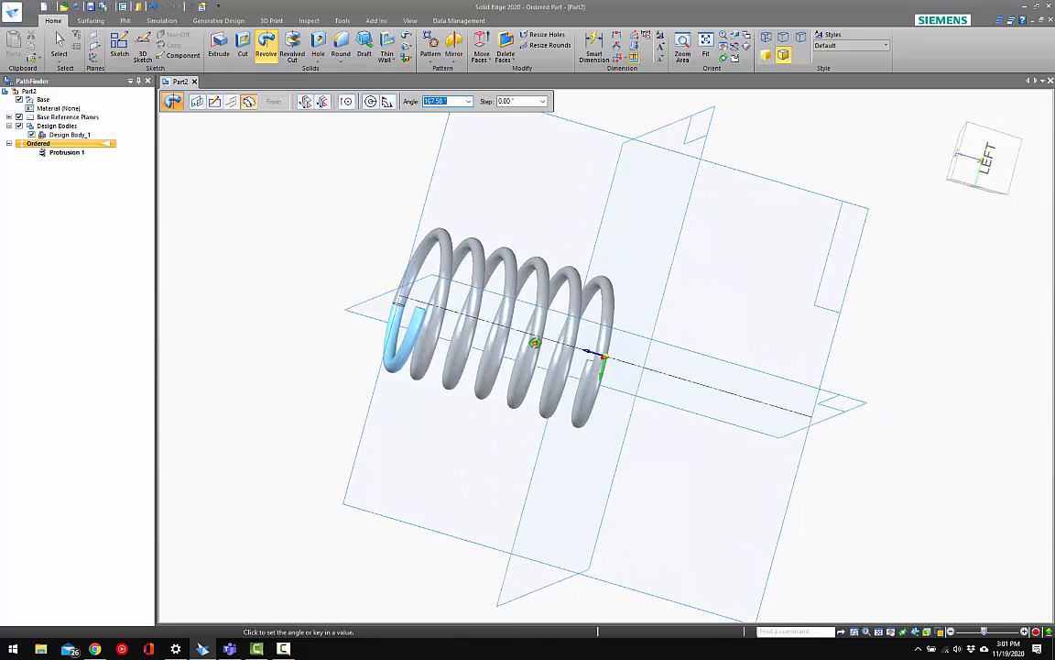
key(ctrl+t)
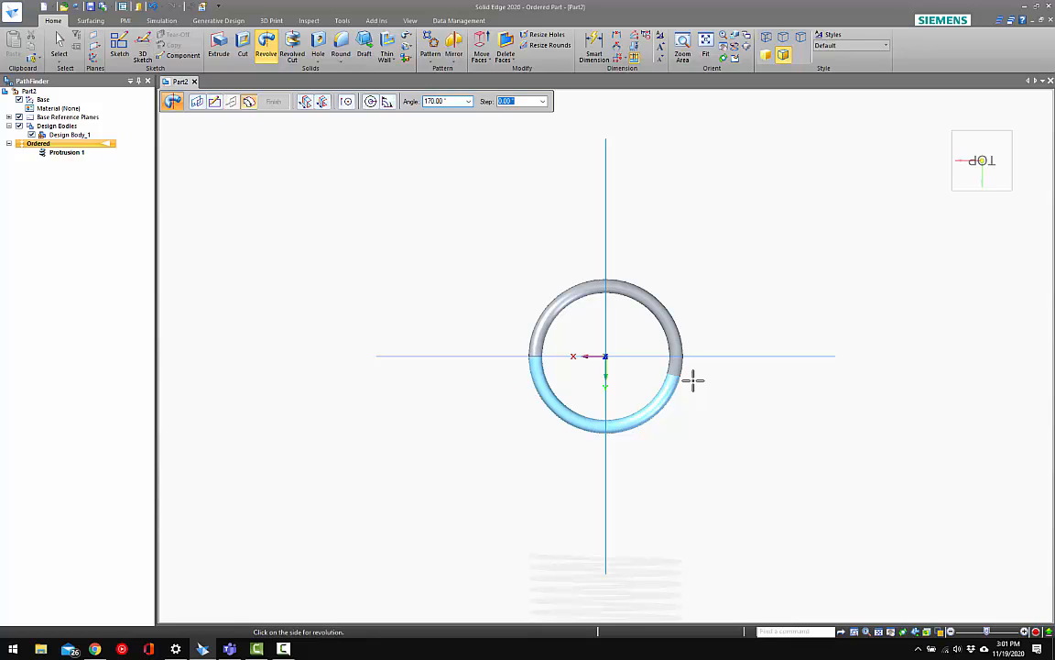
middle_drag(751, 405, 597, 316)
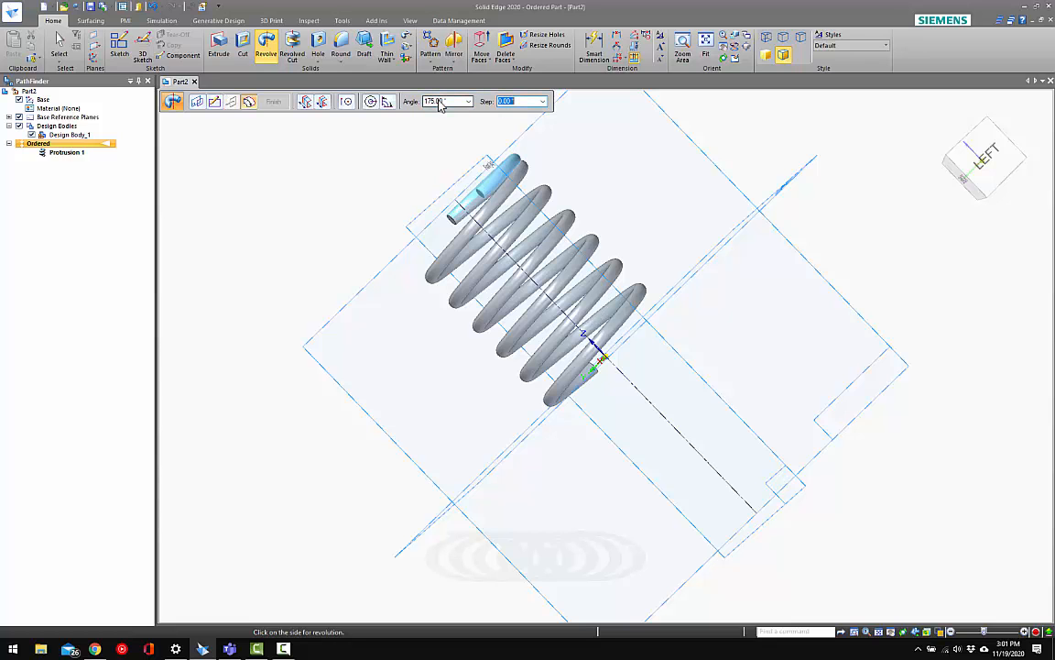
middle_drag(467, 301, 481, 339)
click(489, 332)
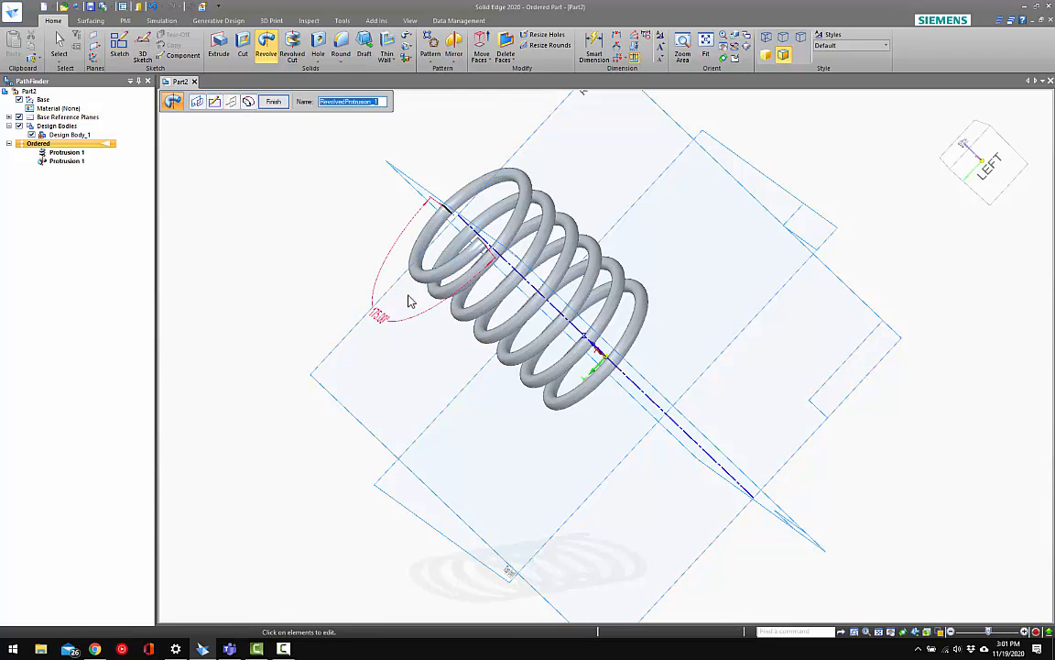
Try a 200° revolve angle for the upper end coil and examine where it meets the helix
click(381, 314)
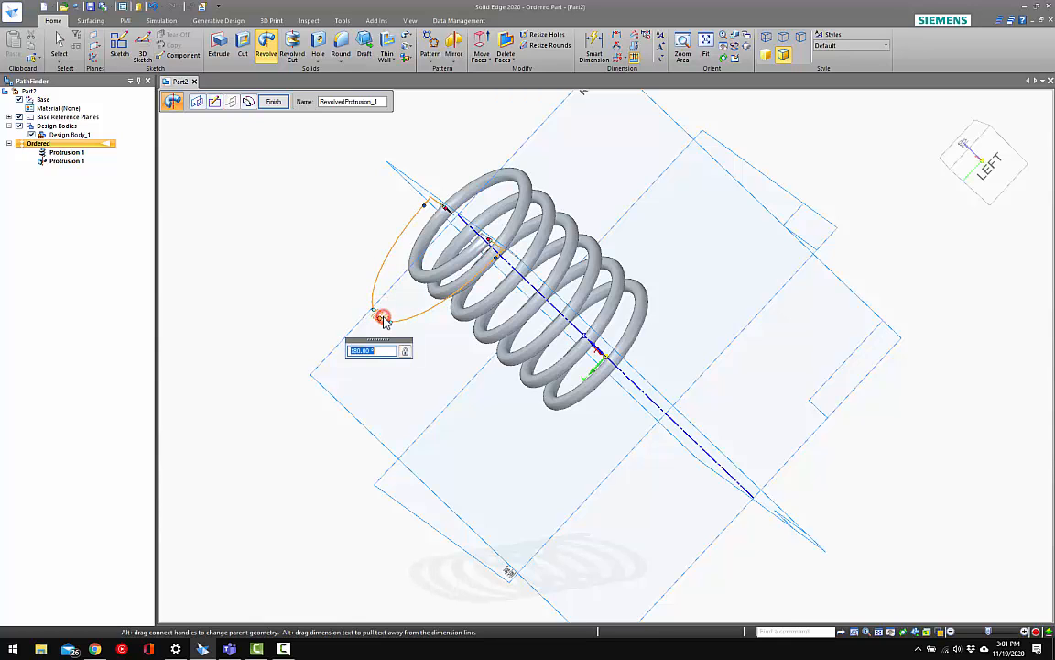
key(Return)
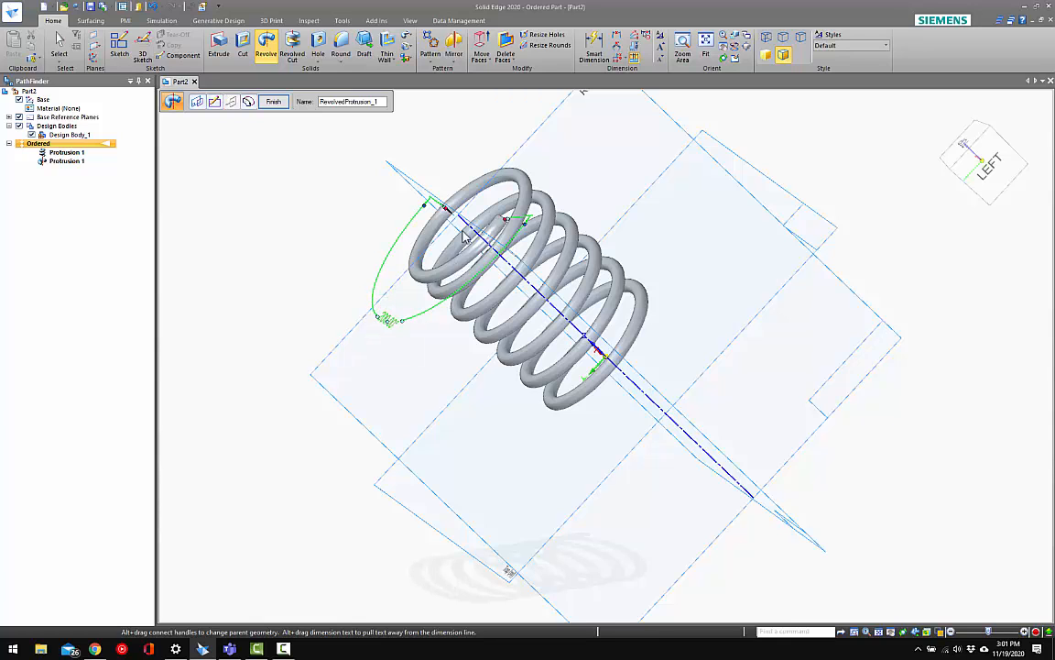
scroll(466, 237, up, 10)
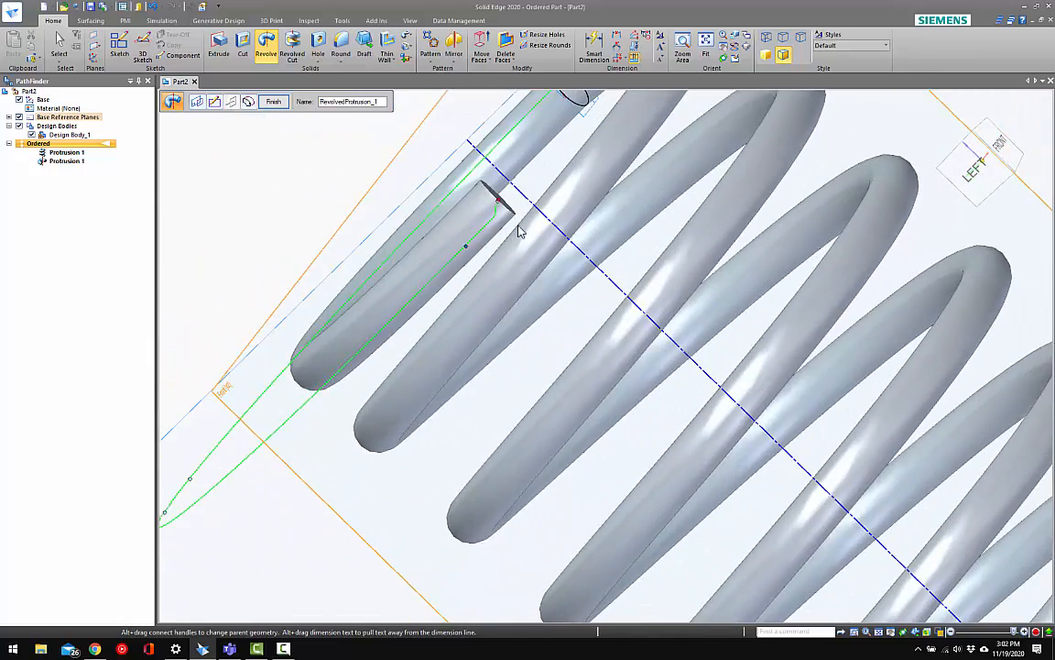
scroll(538, 241, down, 5)
middle_drag(465, 268, 555, 232)
Set the upper end coil's revolve angle to 180° and finish the revolved protrusion
scroll(434, 230, down, 3)
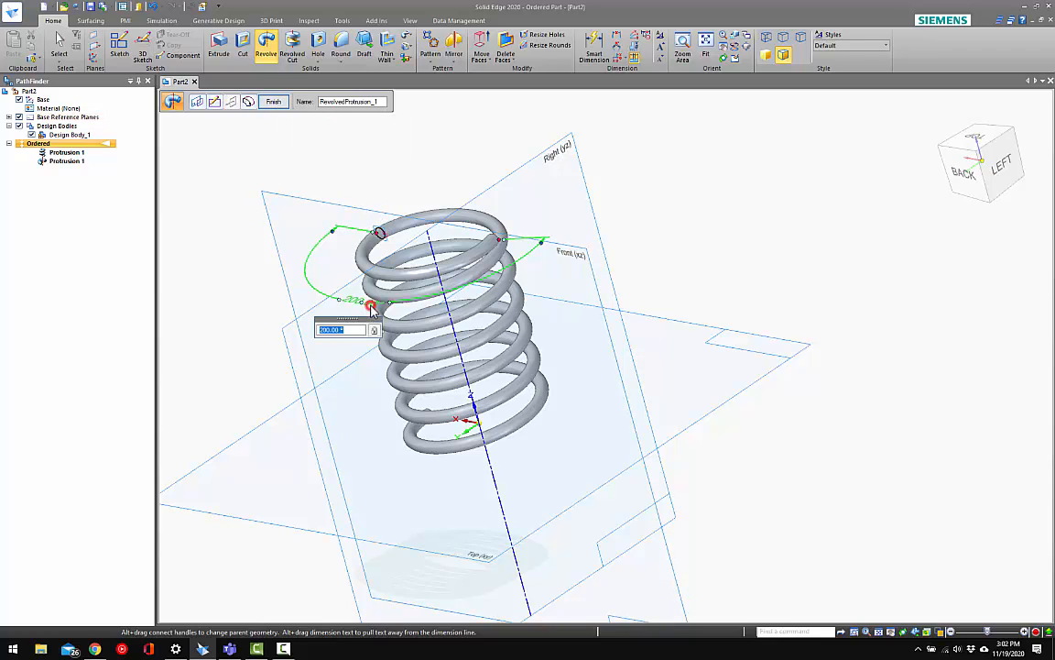
key(Return)
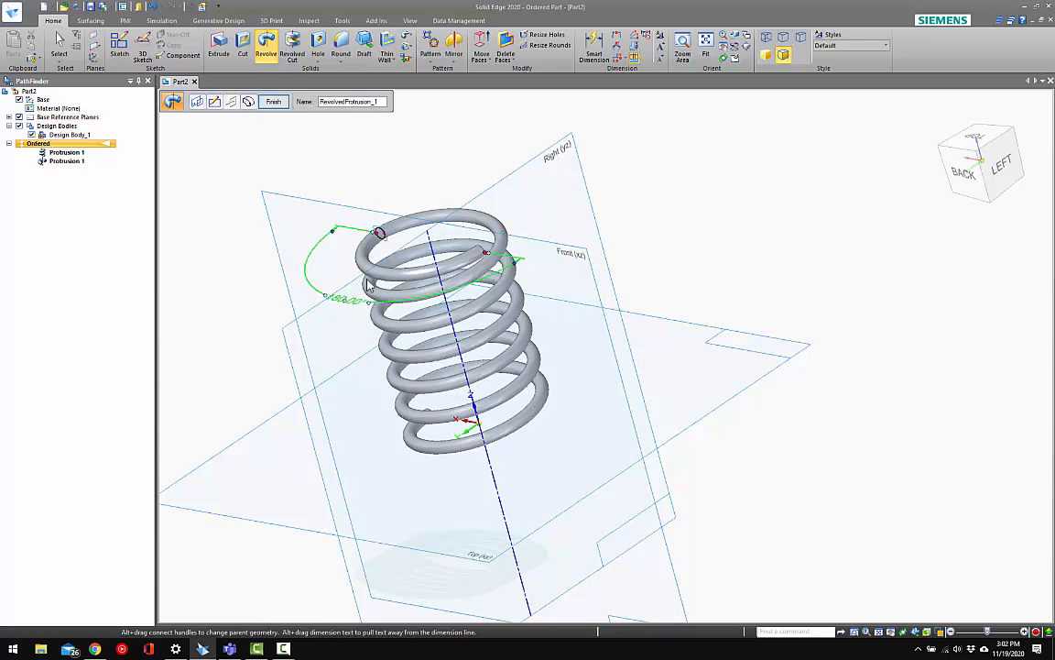
click(279, 105)
click(406, 140)
key(Escape)
Start a revolved protrusion sketch on the circular wire face at the helix's lower end
scroll(466, 269, down, 1)
middle_drag(464, 271, 215, 292)
click(269, 48)
scroll(519, 380, up, 4)
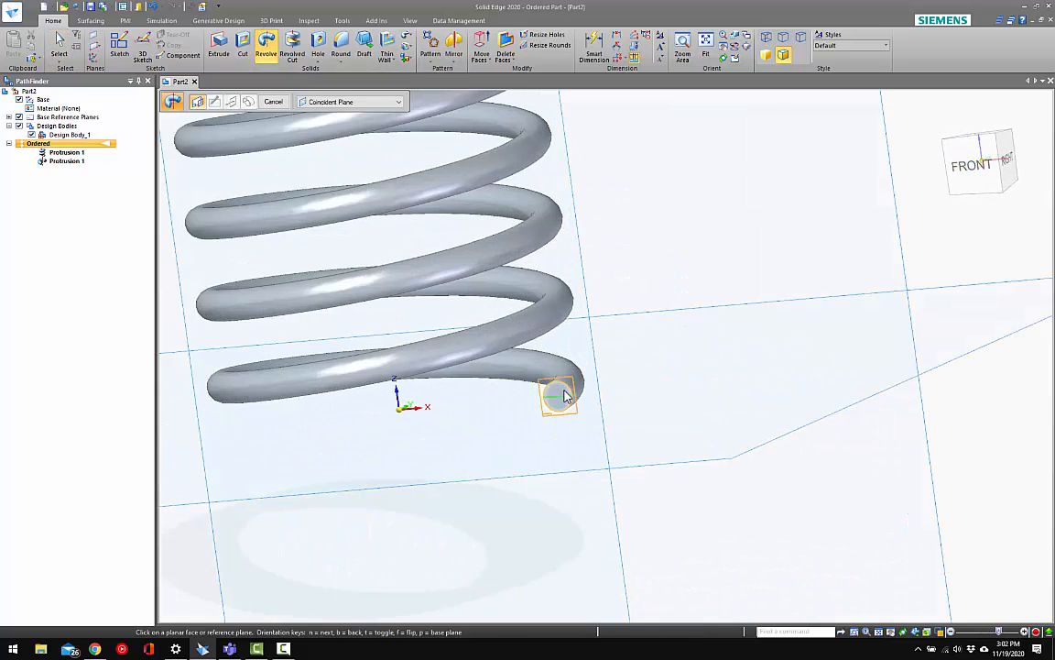
click(561, 389)
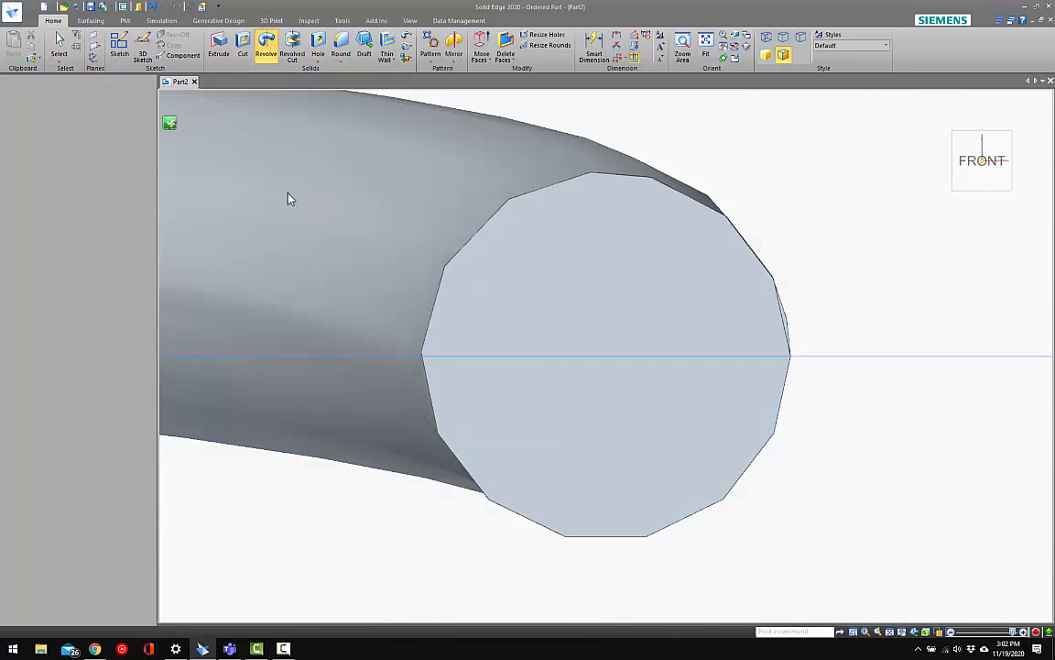
Set the vertical reference plane as the axis of revolution, project the wire's circular edge and close the sketch
click(213, 57)
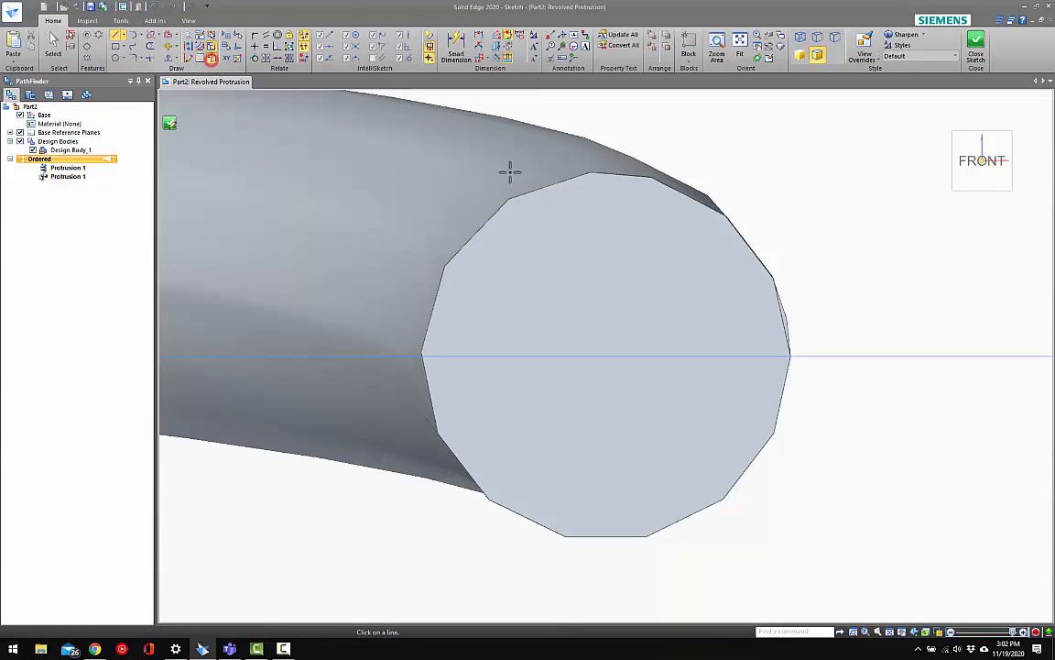
scroll(671, 240, down, 8)
click(431, 294)
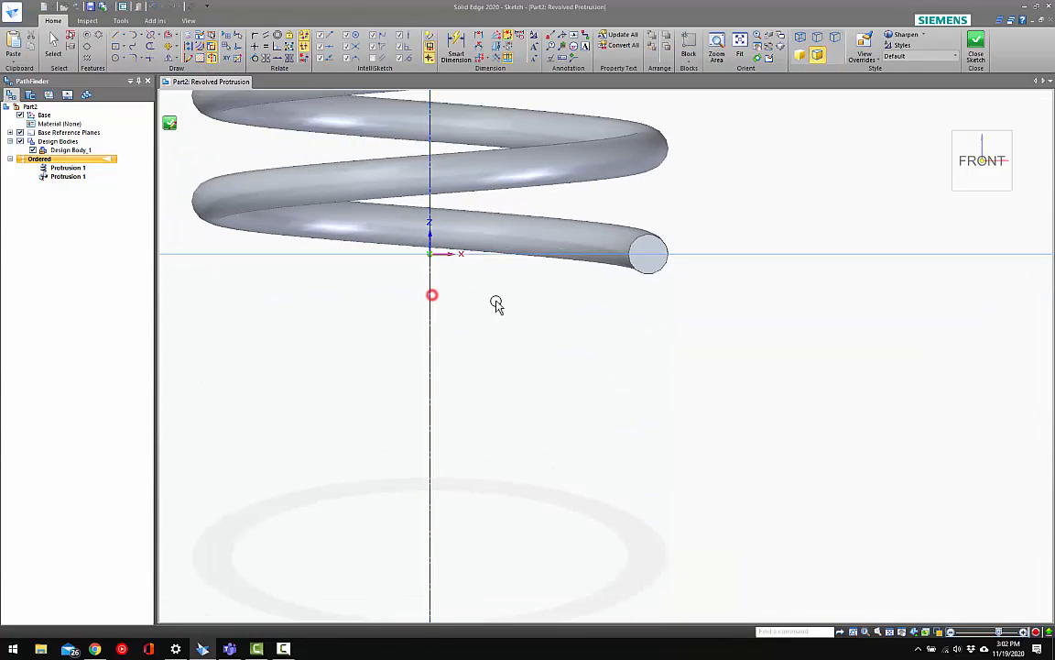
click(186, 35)
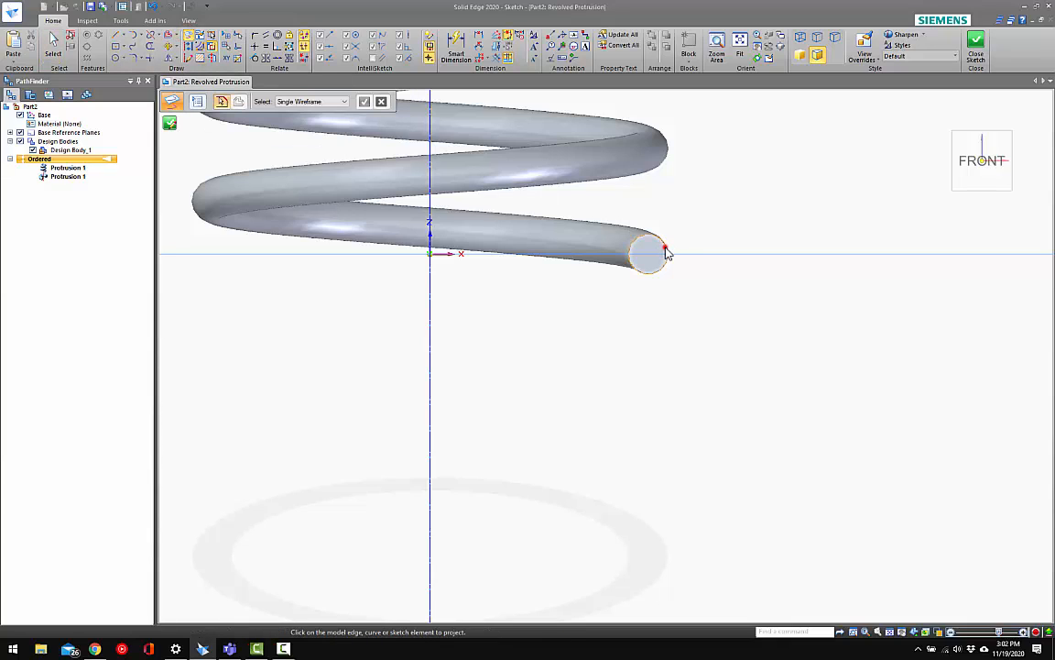
click(977, 43)
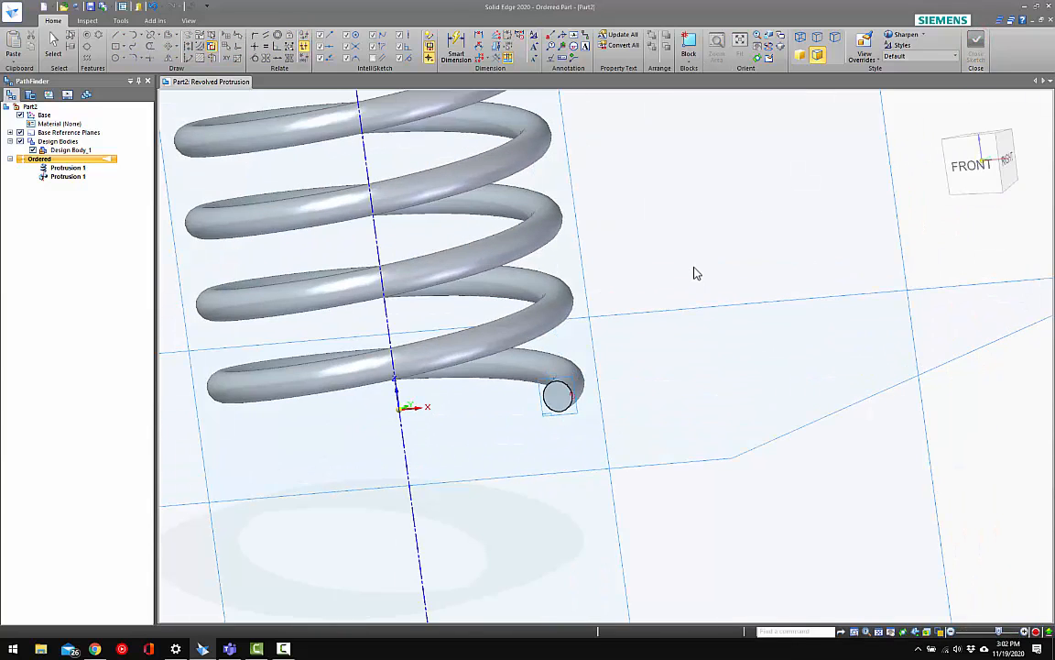
Revolve the wire circle 180° on the side that forms the bottom closed coil, finish it and return to an isometric view
scroll(683, 306, down, 5)
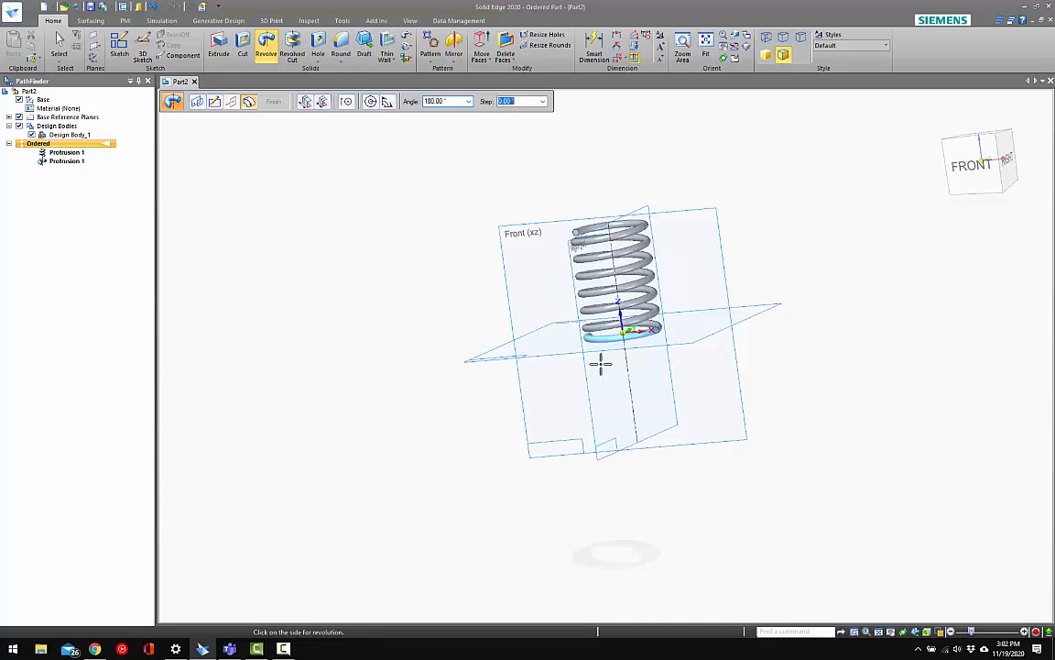
click(600, 366)
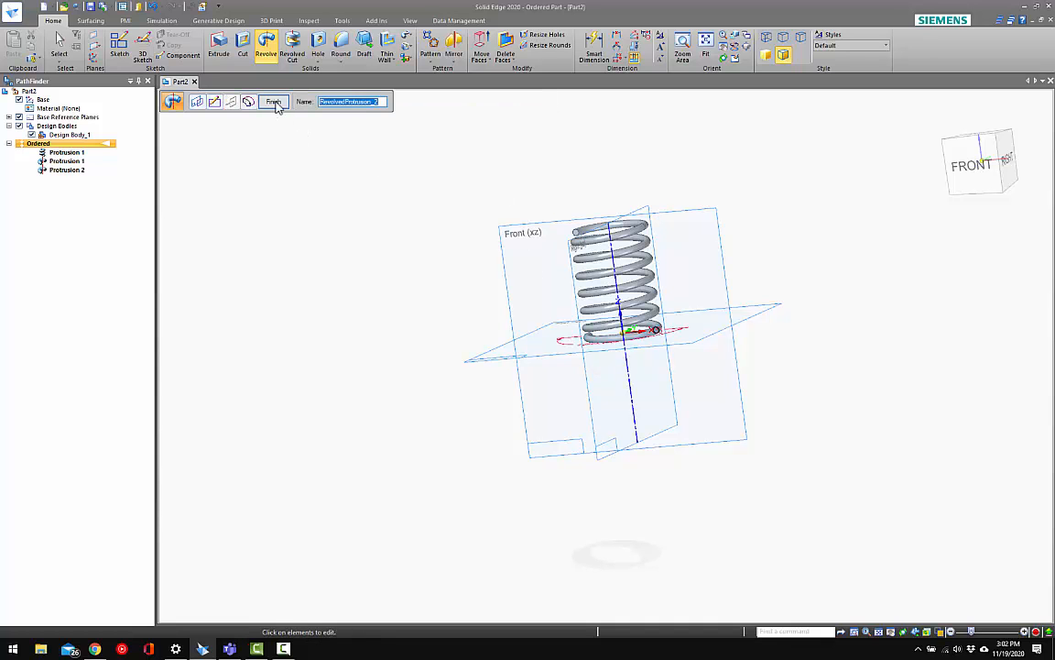
click(276, 103)
click(421, 174)
key(Escape)
key(ctrl+i)
mouse_move(600, 302)
middle_down()
mouse_move(588, 210)
mouse_move(575, 274)
mouse_move(544, 287)
mouse_move(565, 311)
mouse_move(605, 287)
middle_up()
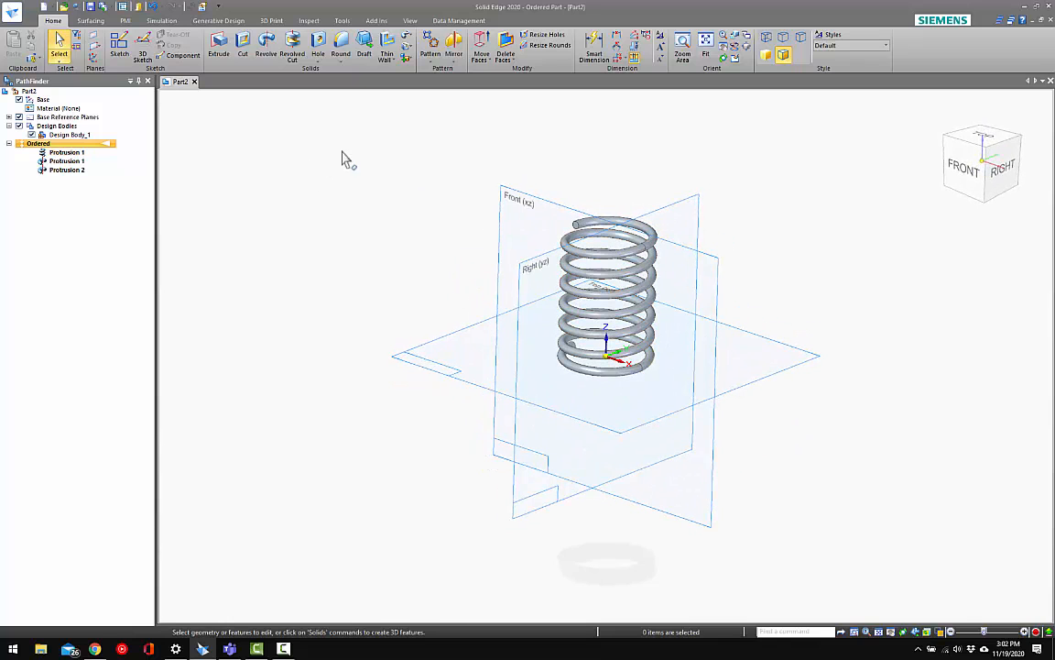
Start a cutout sketch on the Front (xz) plane
click(242, 46)
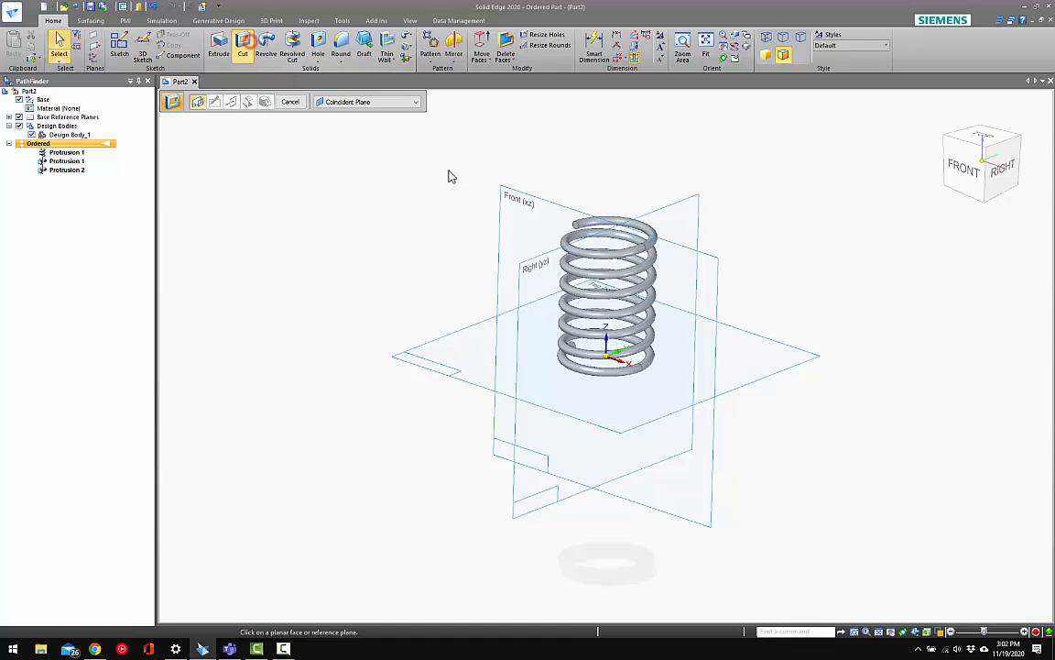
click(512, 200)
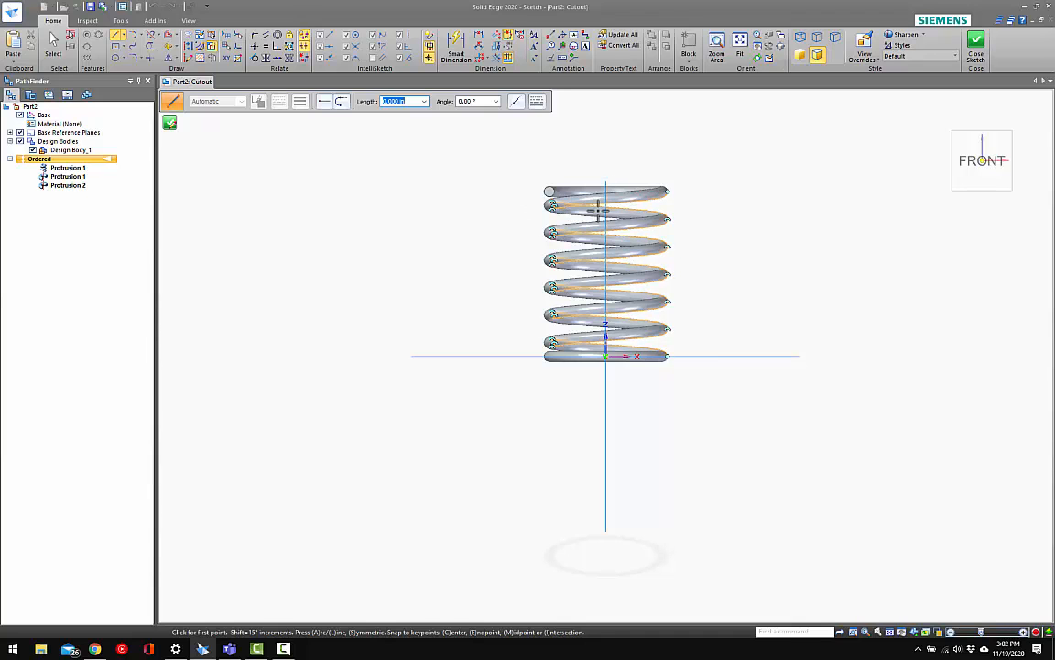
scroll(554, 203, up, 6)
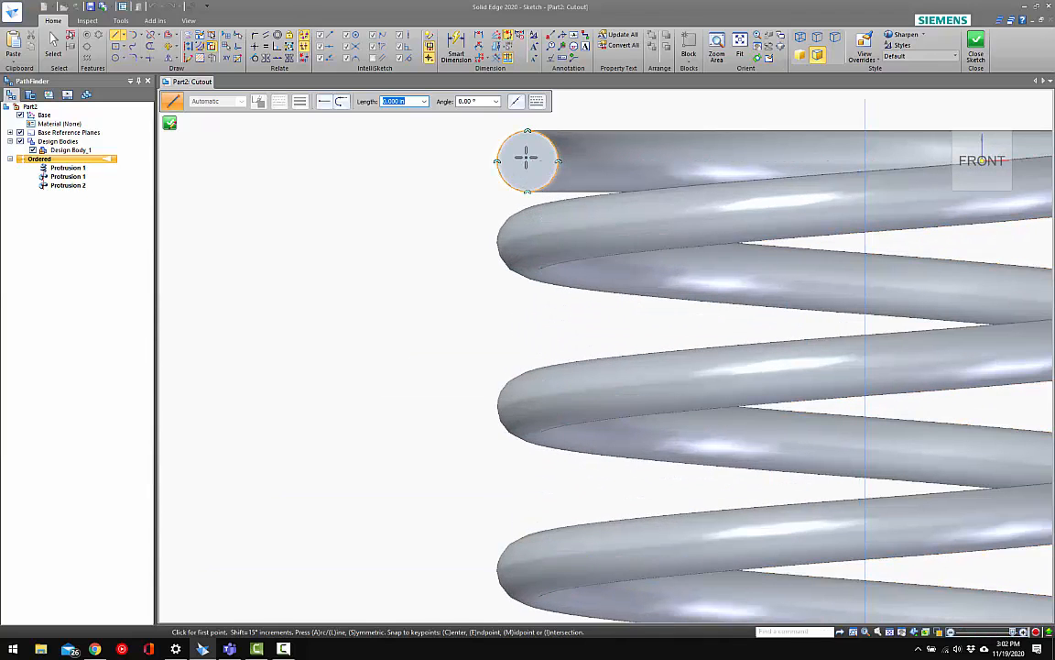
scroll(527, 163, down, 6)
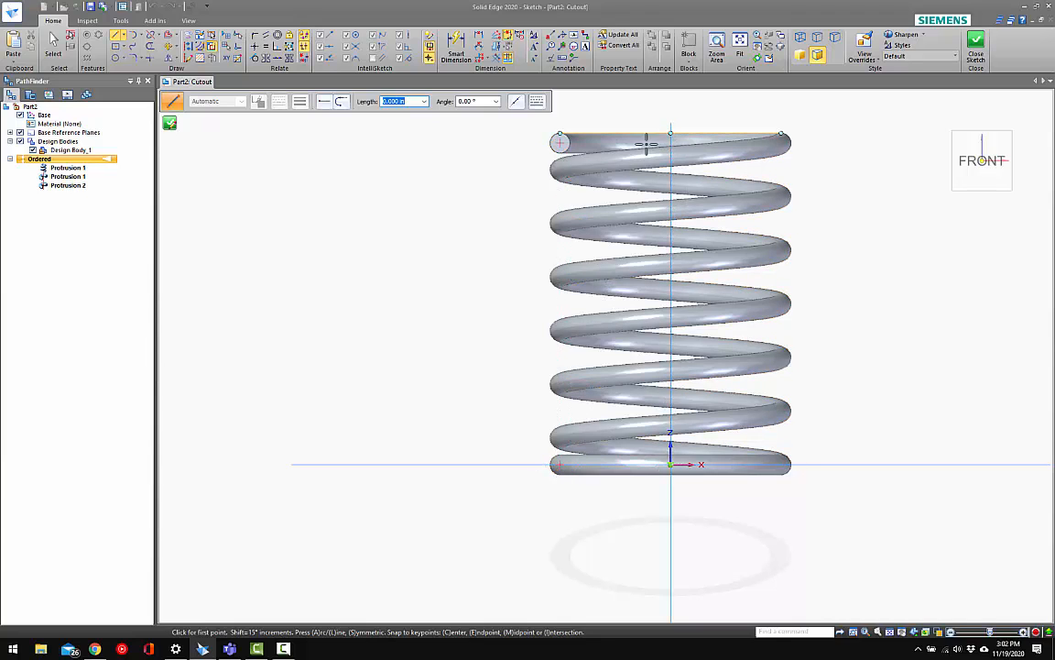
scroll(646, 144, down, 1)
scroll(584, 135, up, 2)
scroll(569, 141, down, 1)
scroll(465, 172, down, 2)
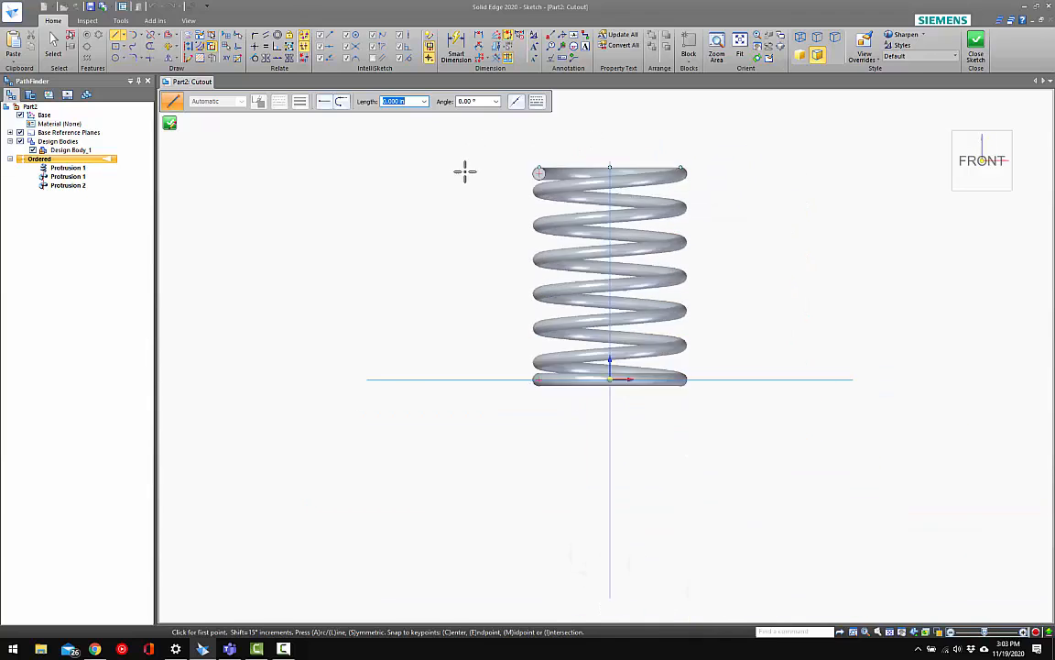
scroll(464, 171, down, 2)
key(Escape)
Sketch a two-point rectangle about 2.7 in wide and 4 in high around the whole spring
click(126, 50)
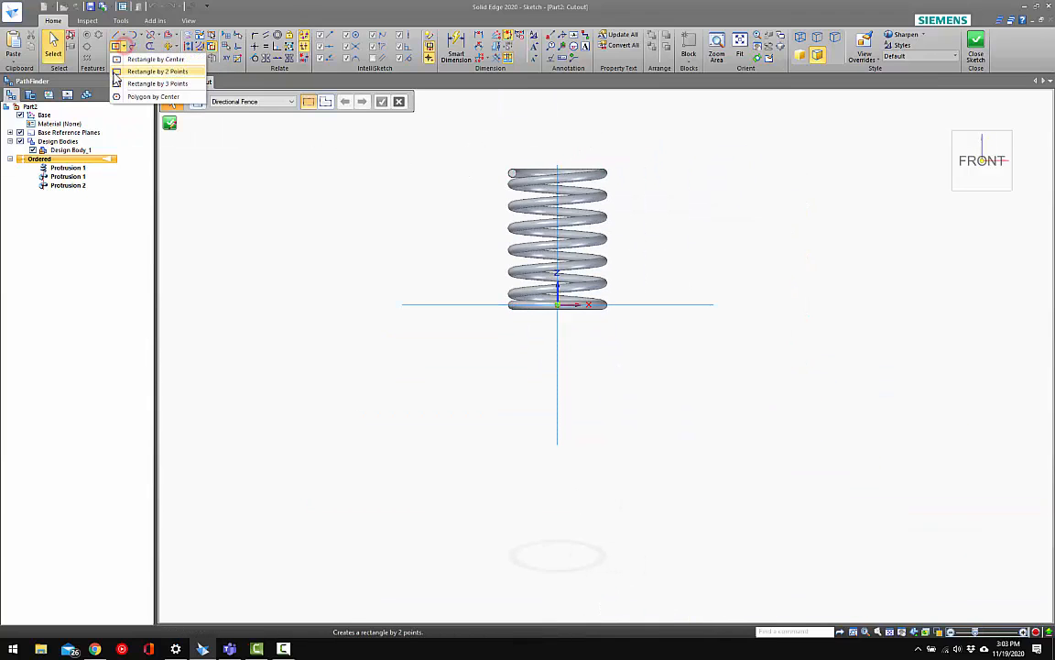
click(149, 71)
click(459, 132)
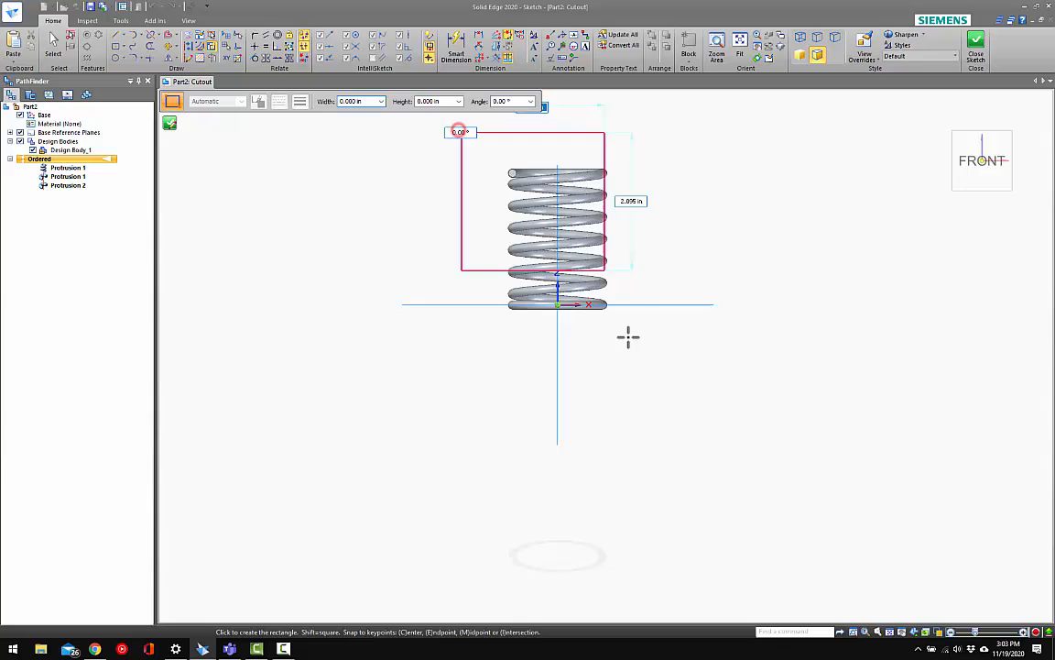
click(639, 393)
key(Escape)
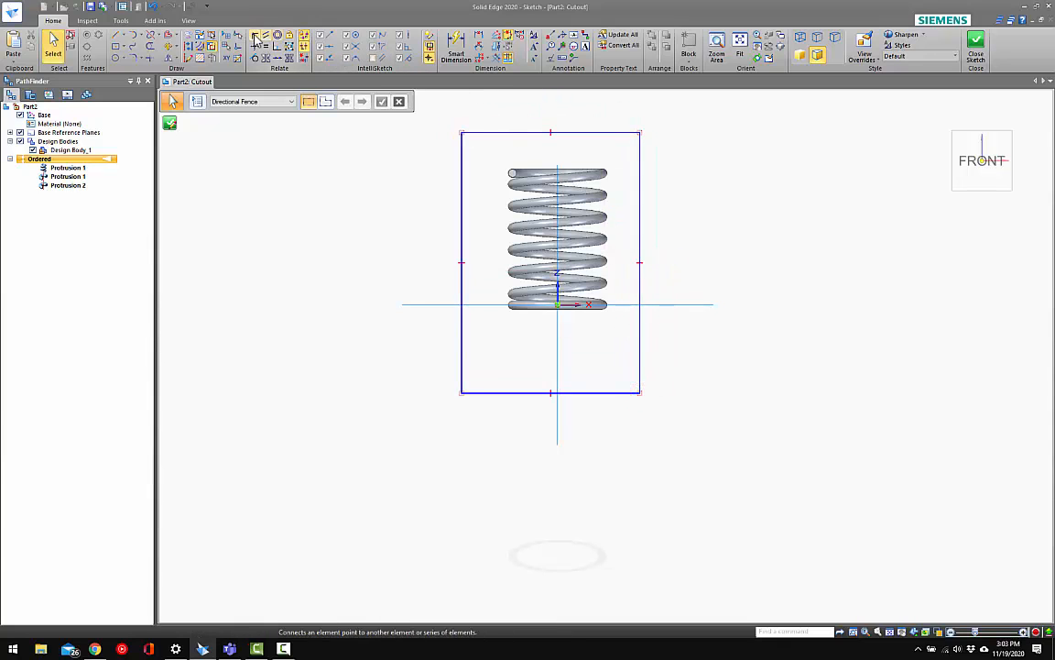
Connect the rectangle's upper edge to the top wire's centre and its lower edge's midpoint to the bottom coil's end centre
click(256, 38)
scroll(504, 170, up, 3)
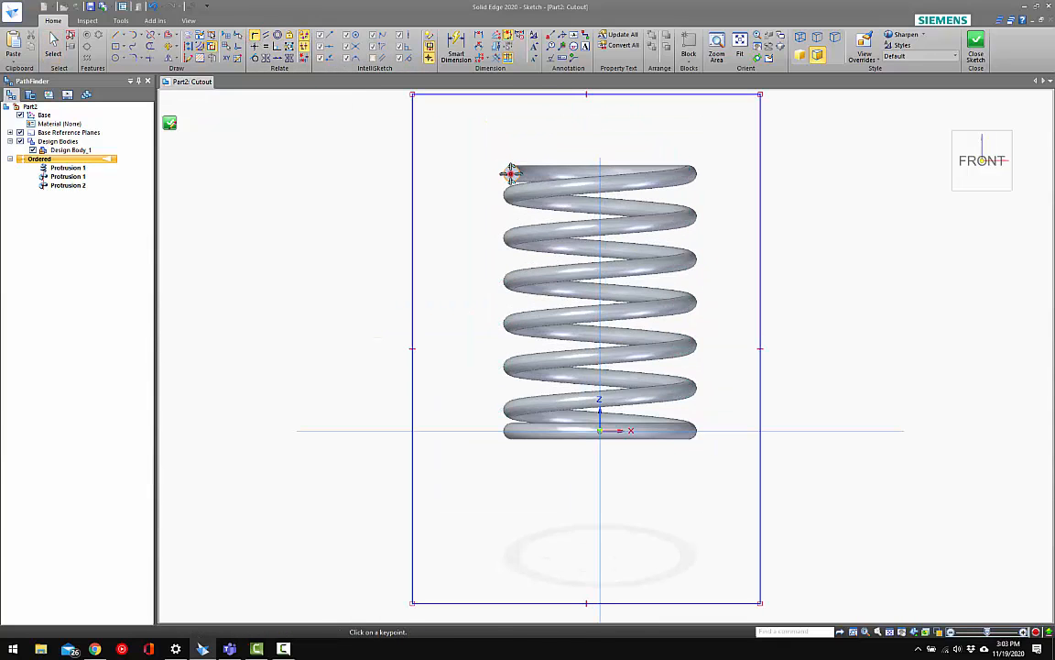
click(541, 94)
scroll(560, 139, down, 1)
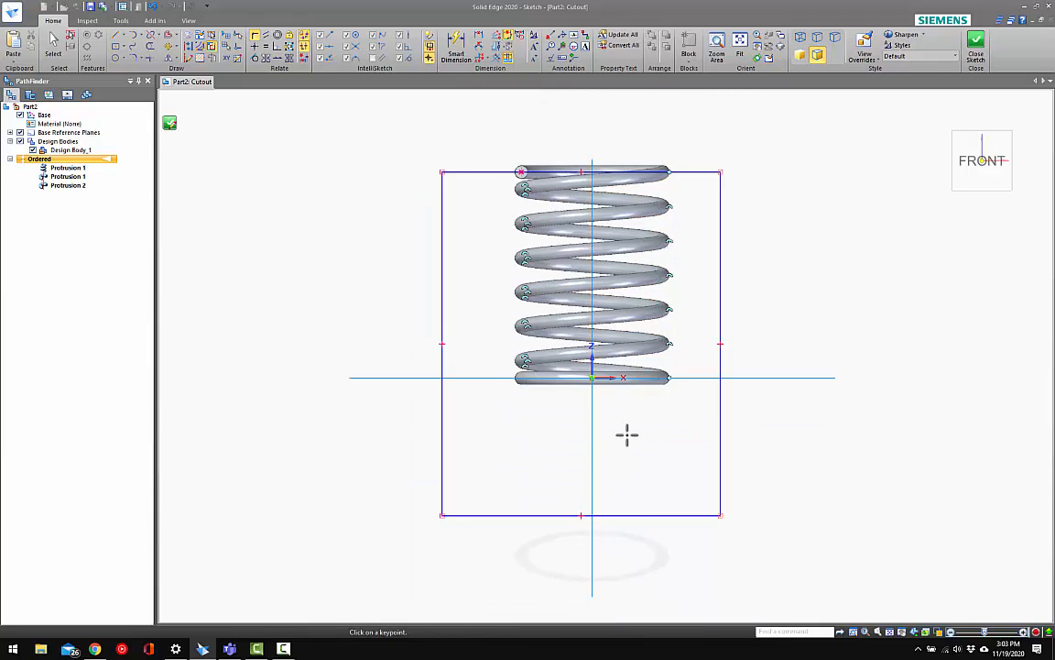
scroll(664, 377, up, 1)
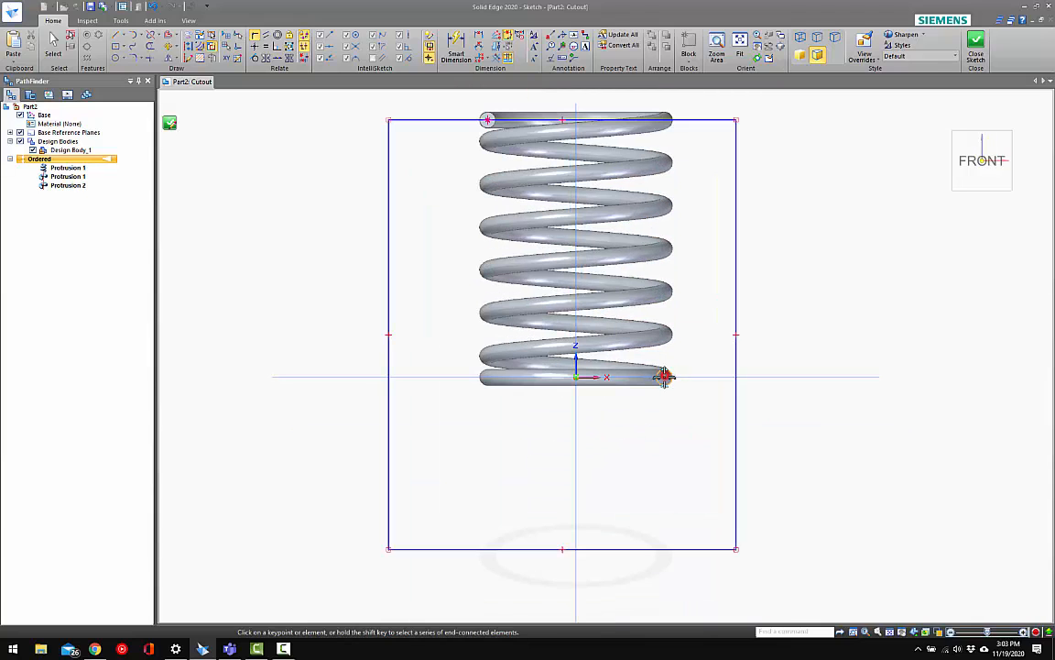
click(562, 549)
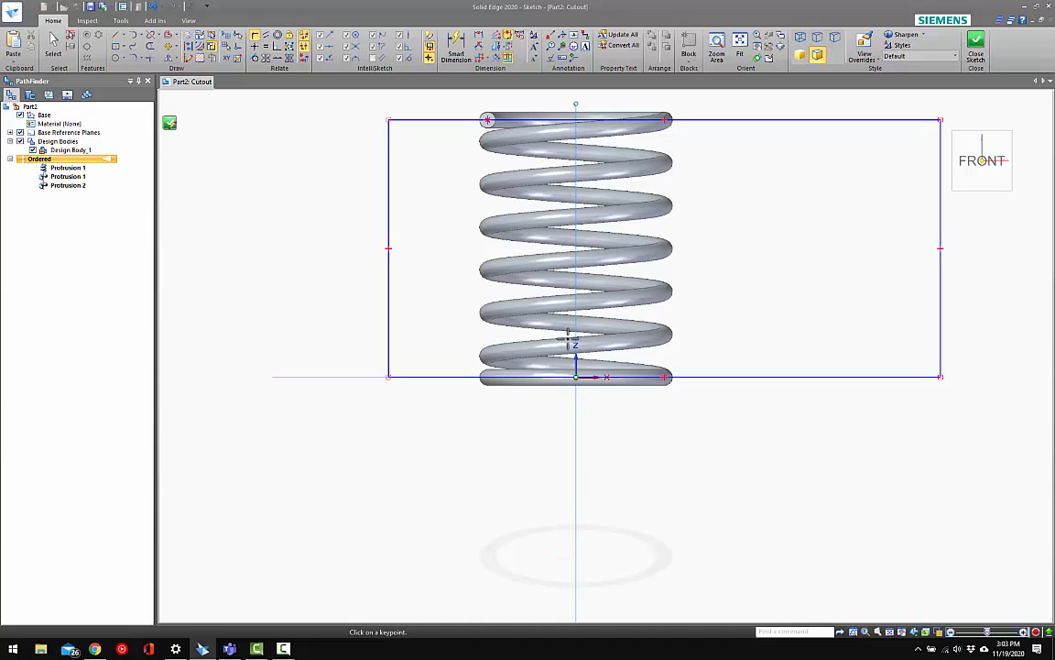
scroll(563, 264, down, 1)
key(Escape)
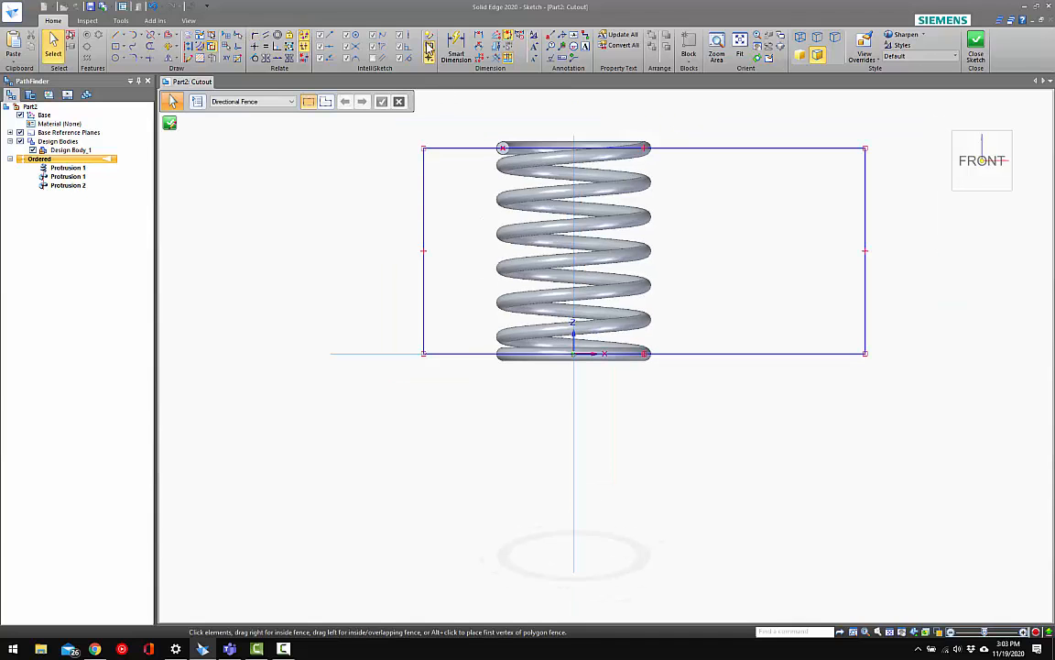
Try to connect the midpoint of the rectangle's upper edge to the vertical reference plane to centre it
click(254, 39)
scroll(572, 188, up, 3)
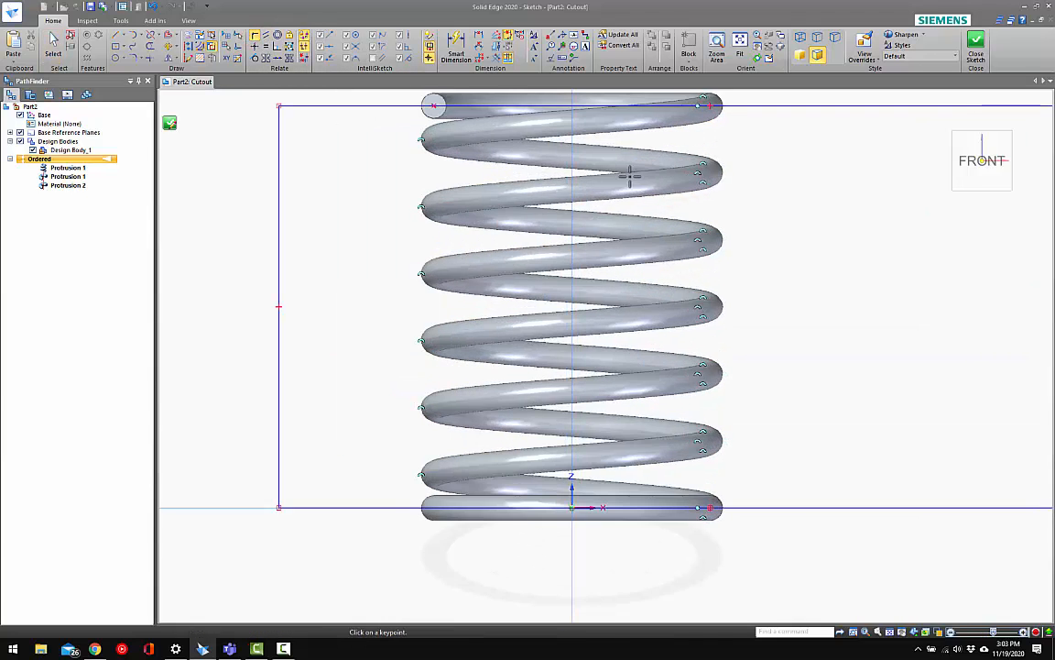
click(710, 106)
scroll(666, 185, down, 2)
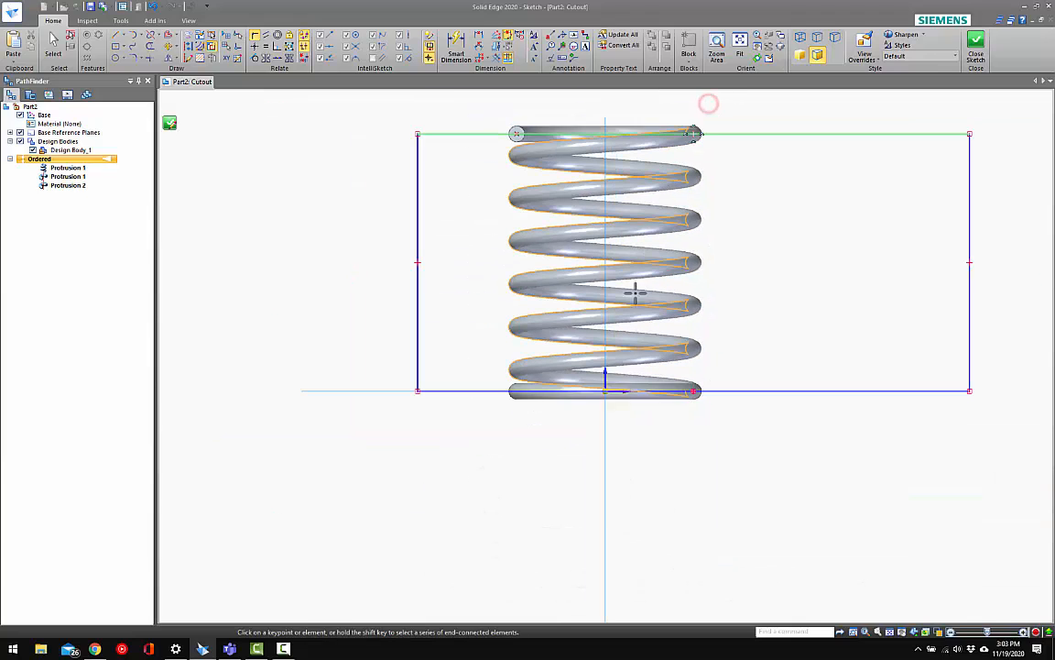
click(604, 417)
click(608, 346)
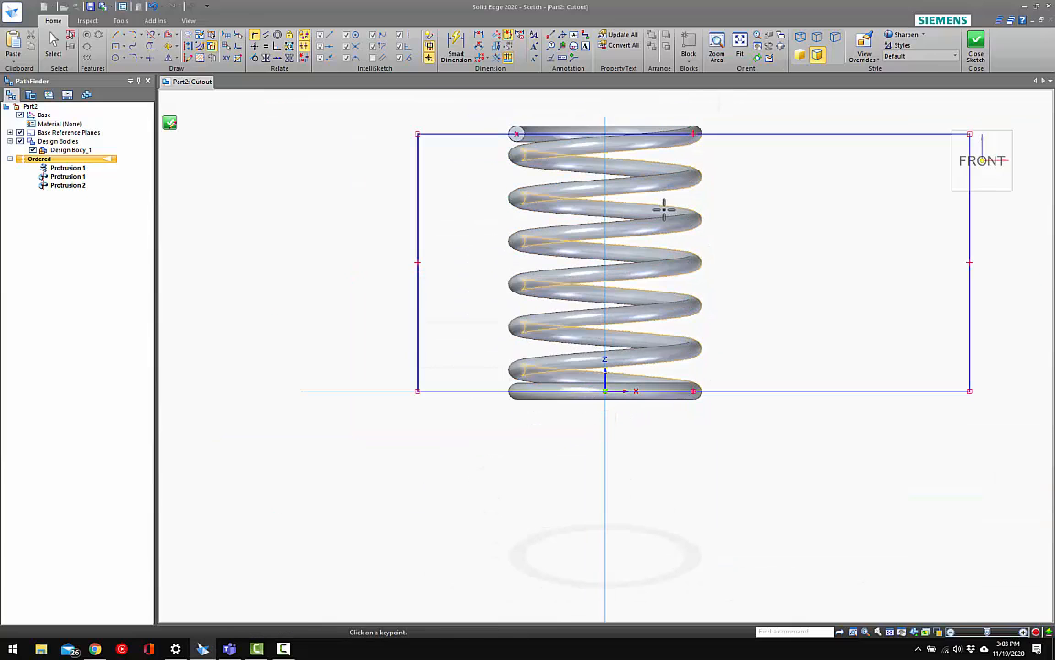
Resize the rectangle by shifting its vertical sides, leaving its left side well outside the spring
scroll(733, 252, down, 2)
key(Escape)
drag(850, 218, 784, 219)
key(Escape)
click(284, 42)
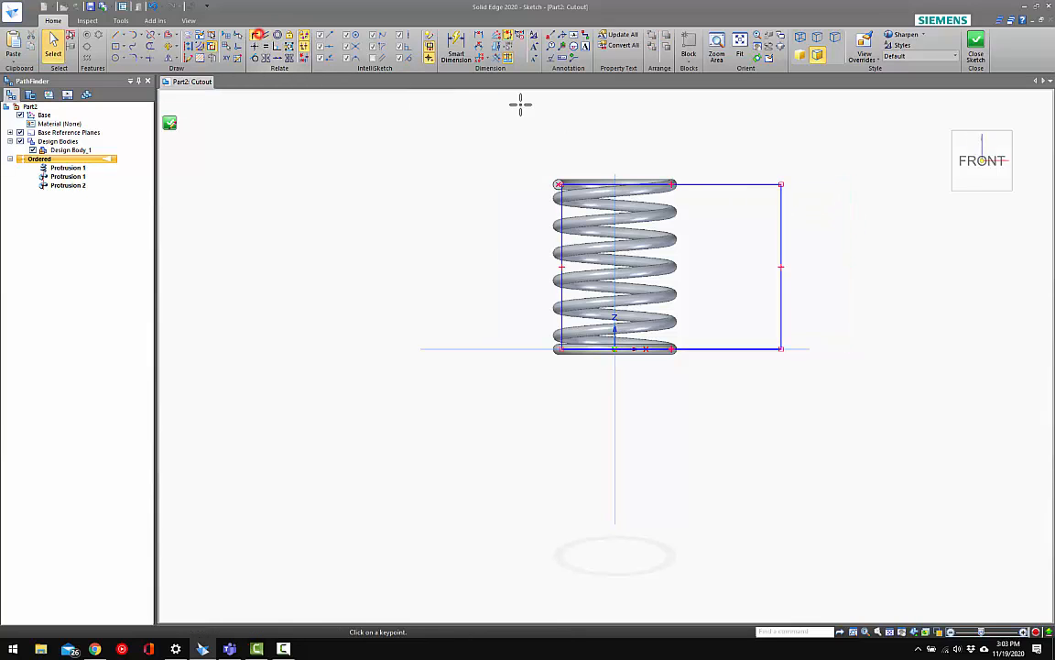
scroll(608, 170, up, 3)
key(Escape)
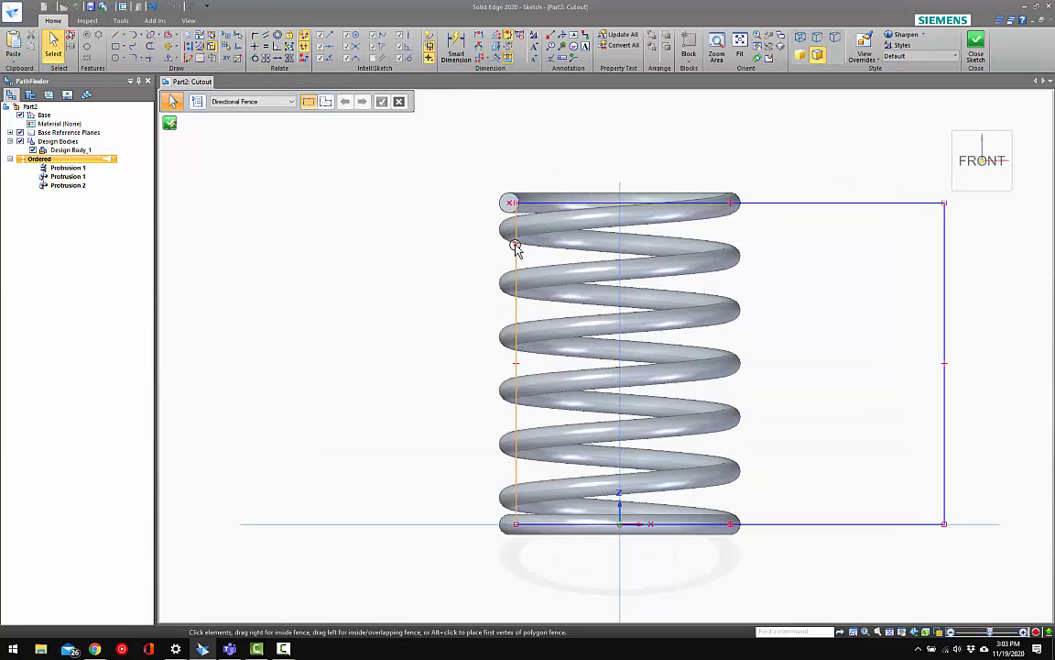
drag(516, 245, 306, 225)
key(Escape)
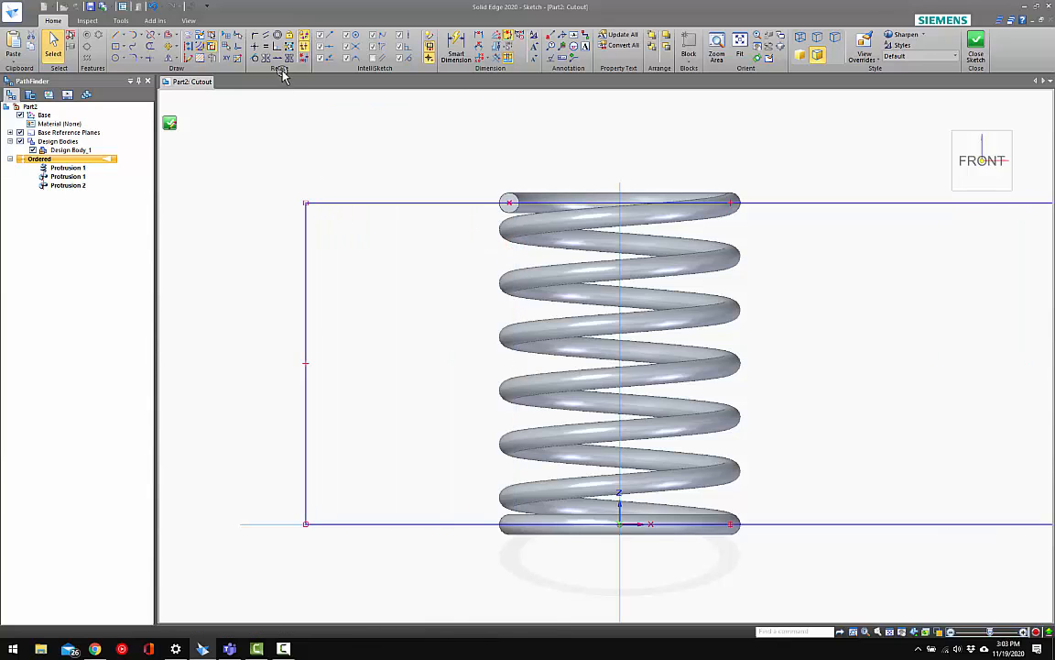
Try again to connect the rectangle's upper edge to the vertical reference plane, and leave the Connect command
click(256, 35)
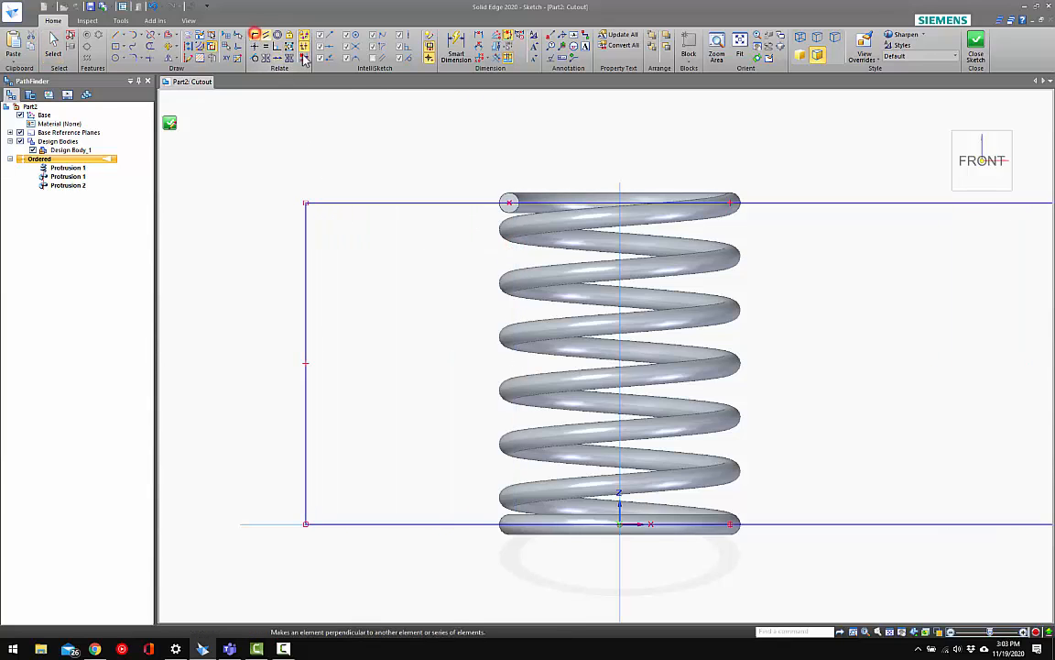
click(731, 203)
scroll(624, 265, down, 2)
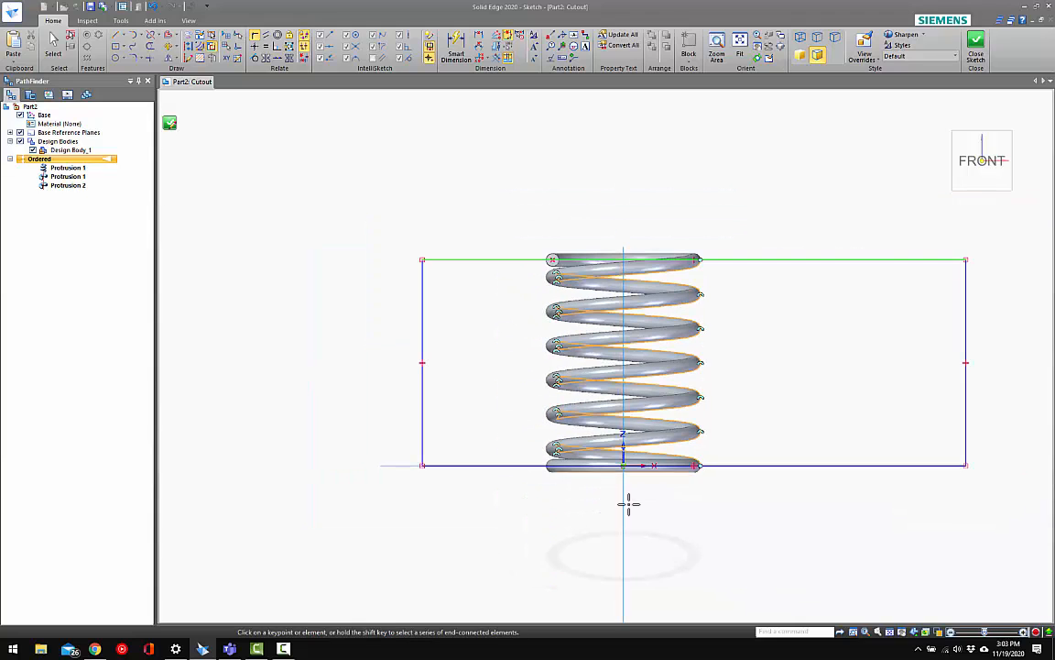
click(621, 510)
key(Return)
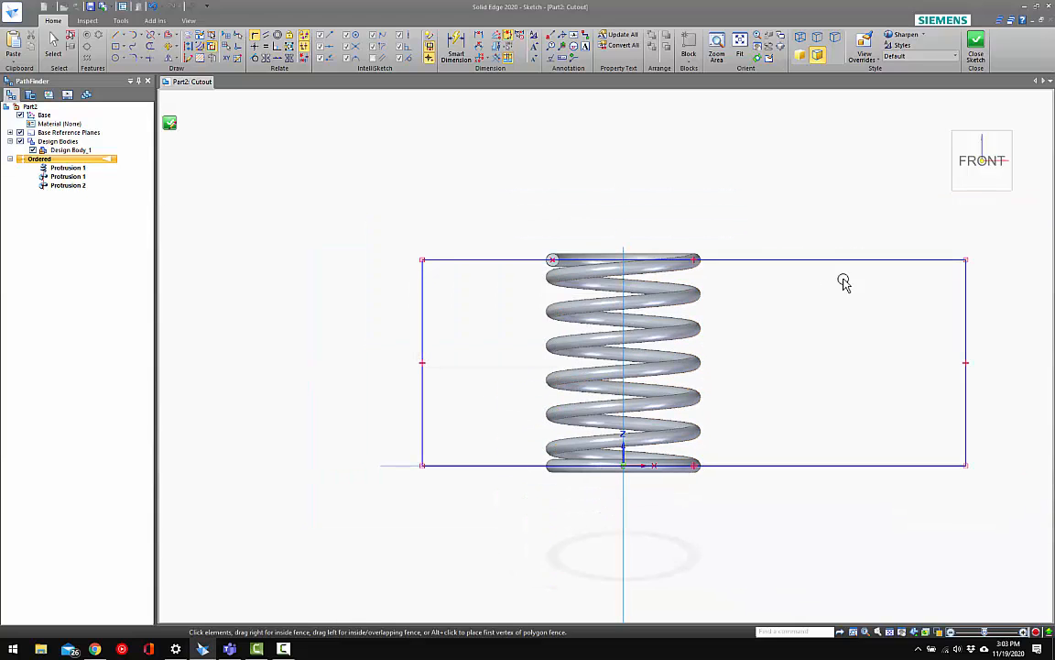
key(Escape)
Delete the constrained rectangle from the cutout sketch
click(965, 274)
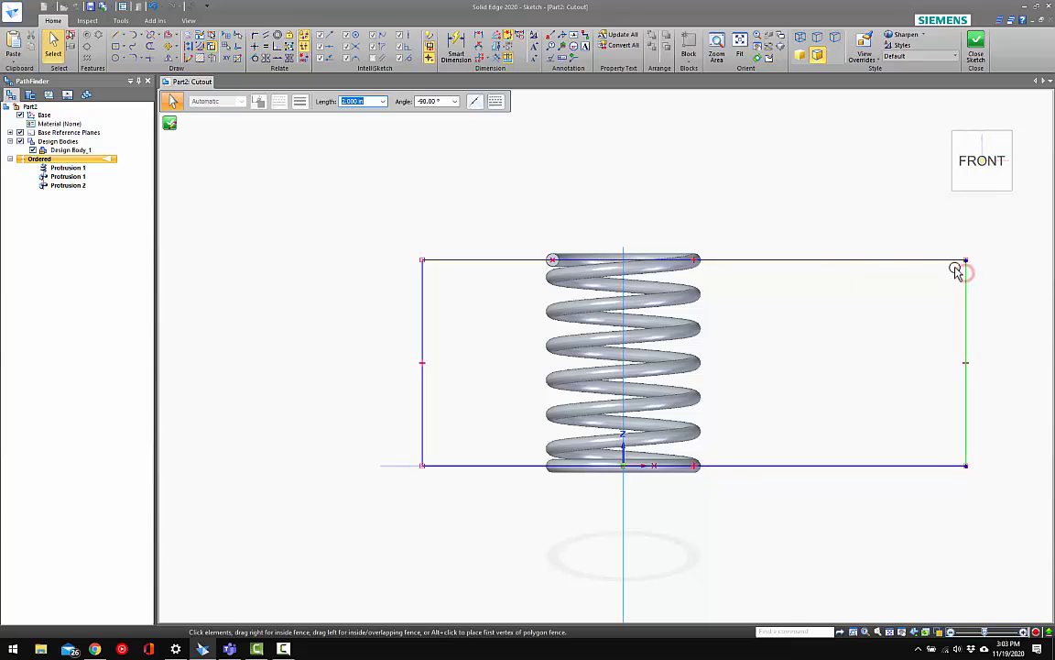
click(956, 269)
key(Delete)
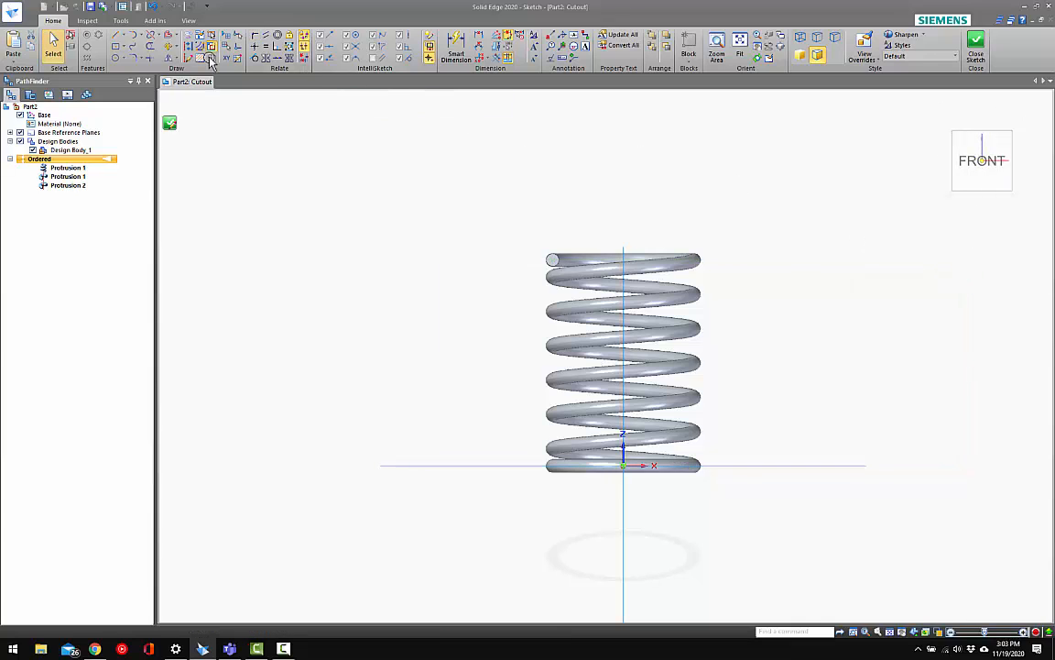
Sketch a new two-point rectangle enclosing the whole spring with clearance on every side
click(121, 48)
click(151, 72)
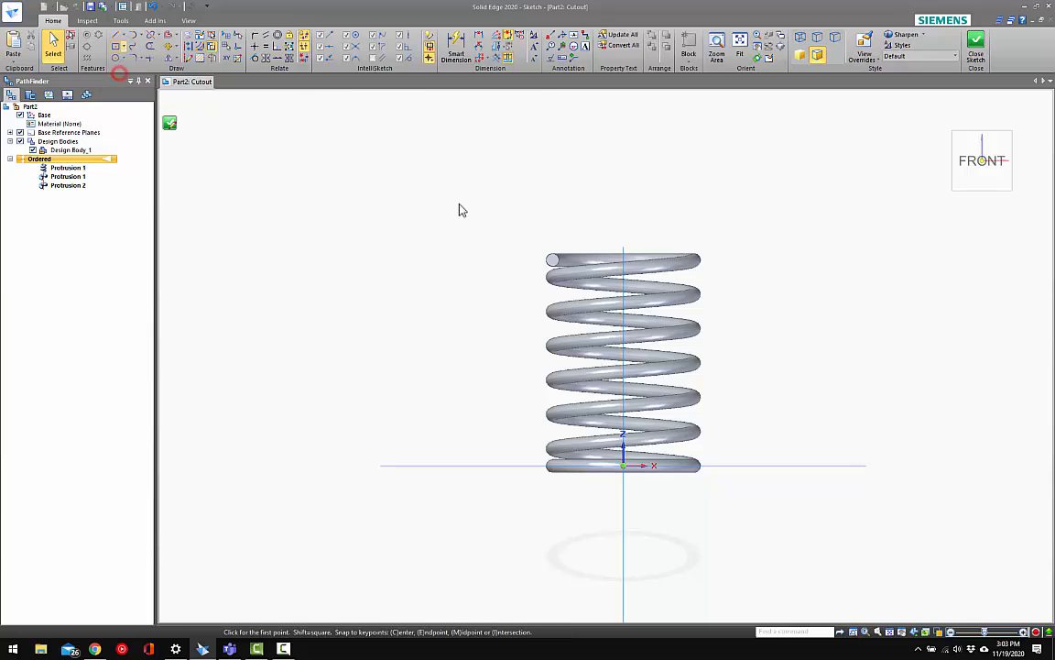
click(464, 210)
click(759, 524)
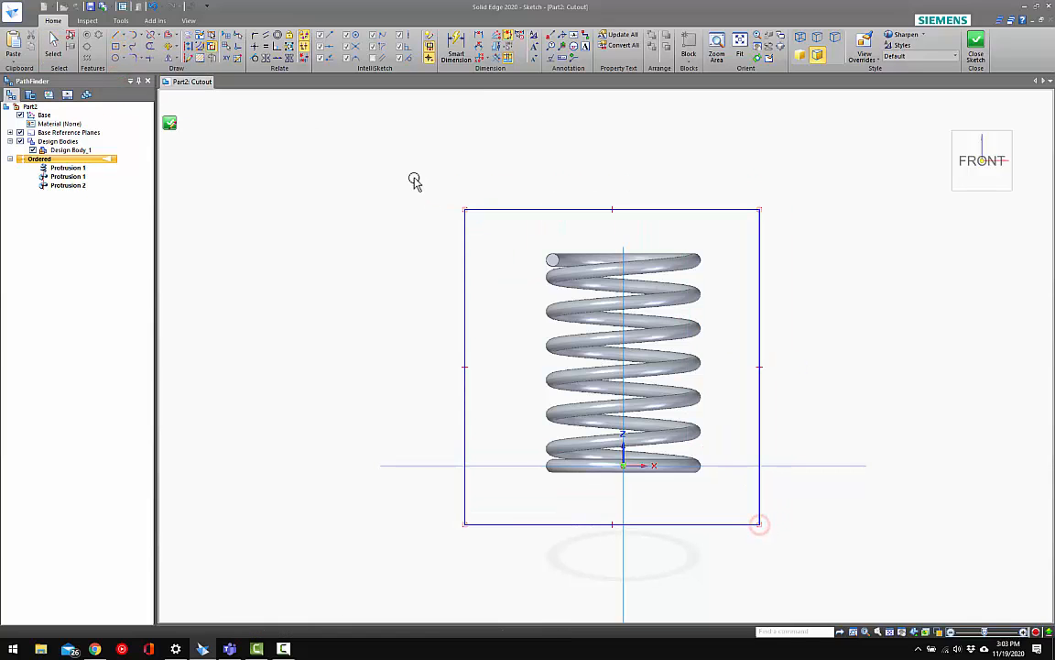
Align the midpoint of the rectangle's upper edge vertically with the origin so the rectangle is centred on the spring axis
key(Escape)
click(256, 46)
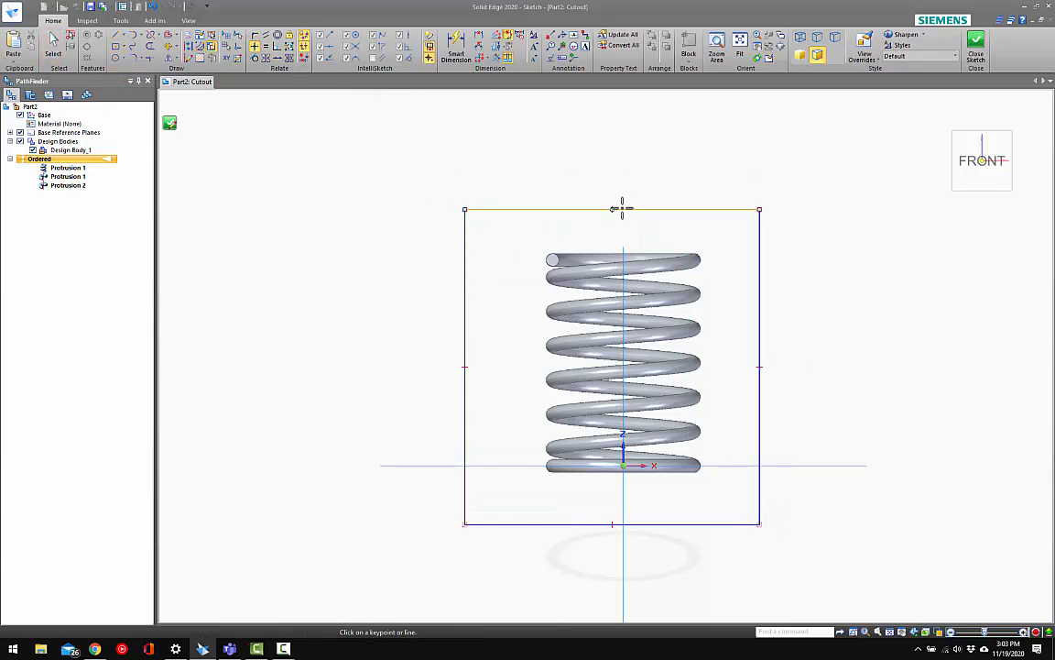
scroll(629, 450, up, 2)
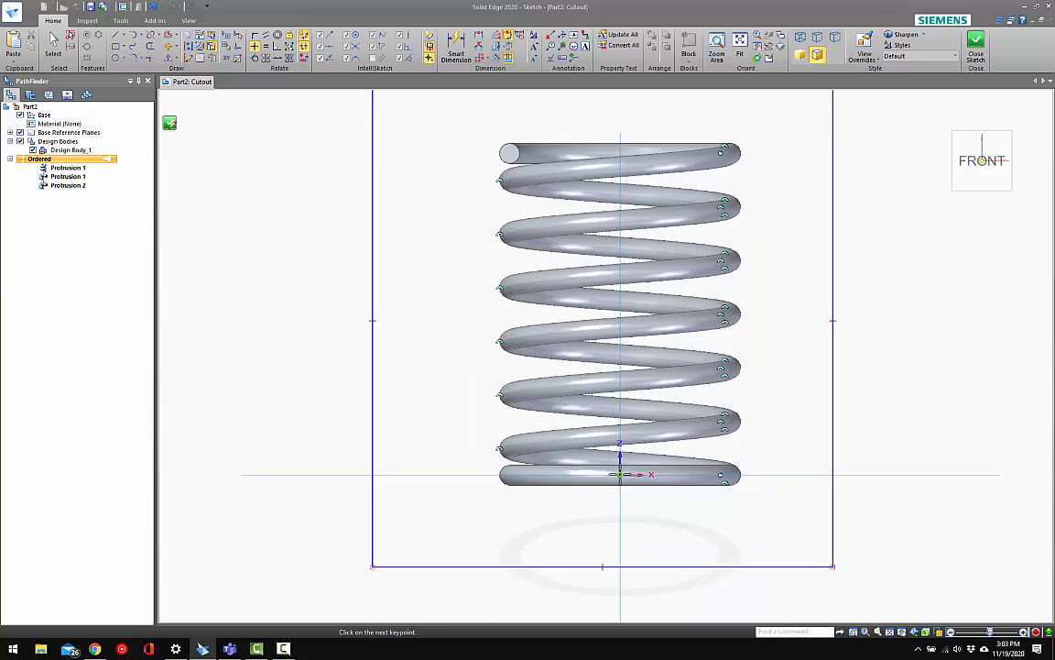
scroll(585, 495, down, 3)
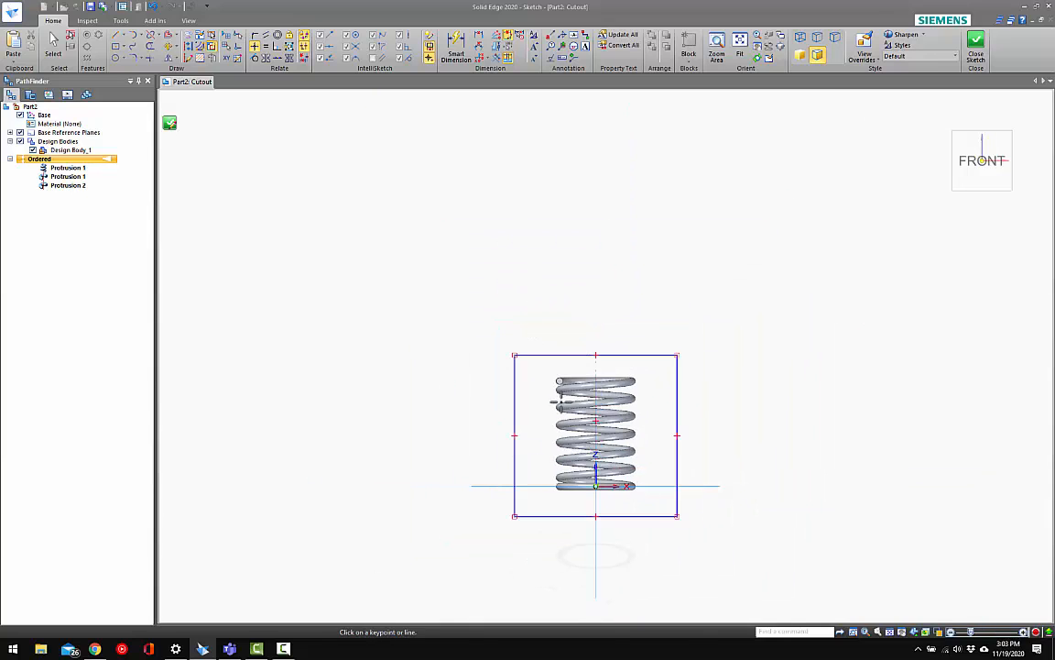
Connect the rectangle's upper and lower edges to the centres of the wire's circular end faces
click(286, 60)
scroll(568, 371, up, 4)
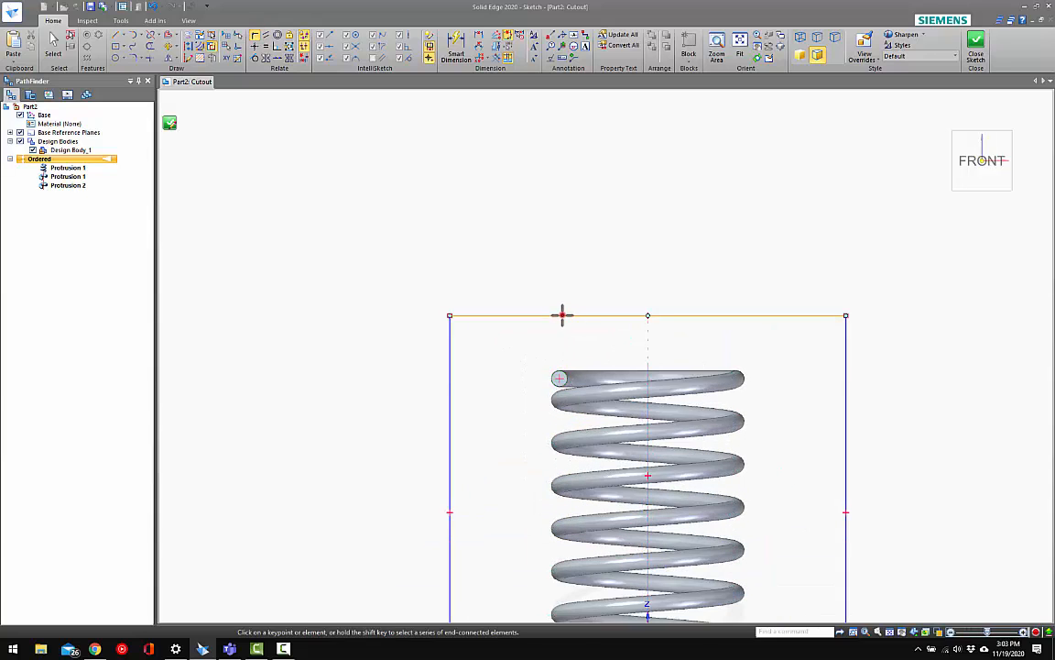
scroll(558, 275, down, 3)
scroll(589, 400, up, 4)
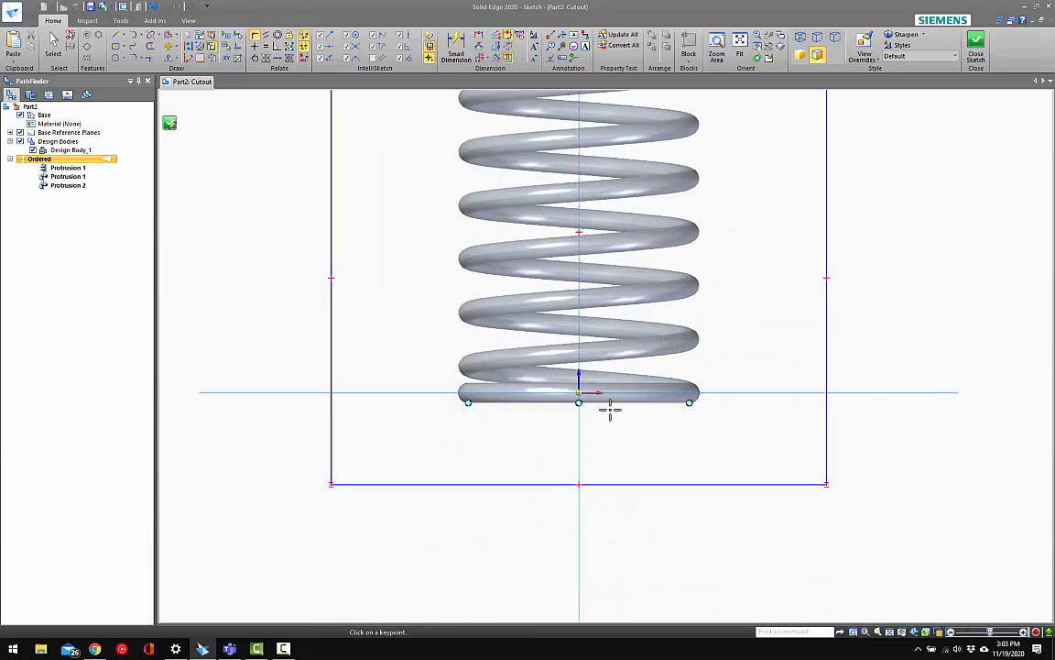
click(689, 392)
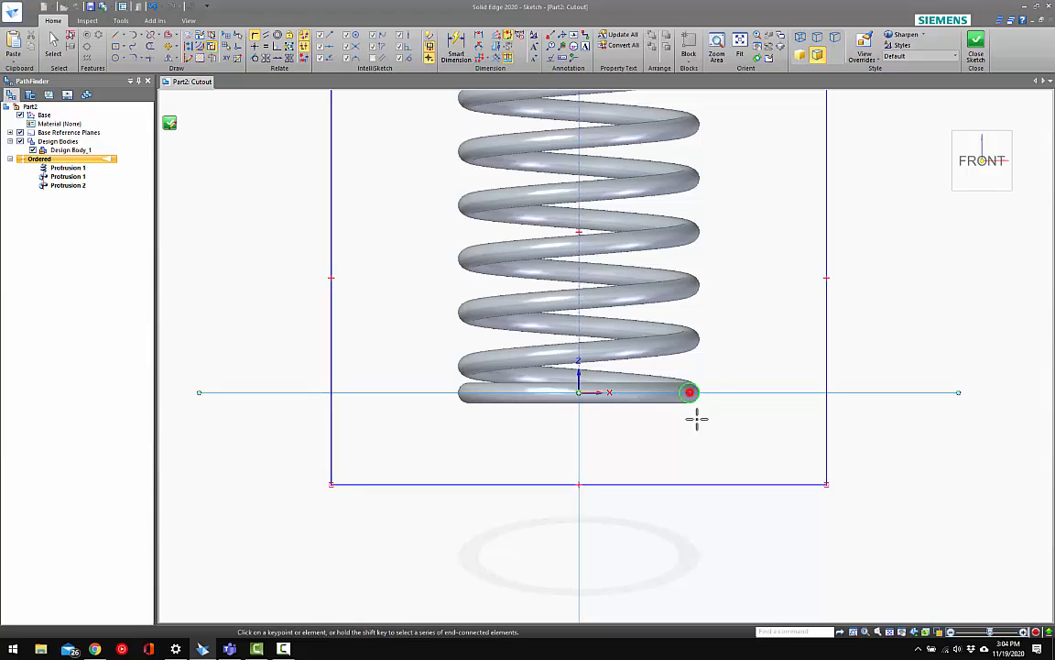
click(728, 482)
scroll(671, 457, down, 2)
Dimension the rectangle's width and set it to 4 in
key(d)
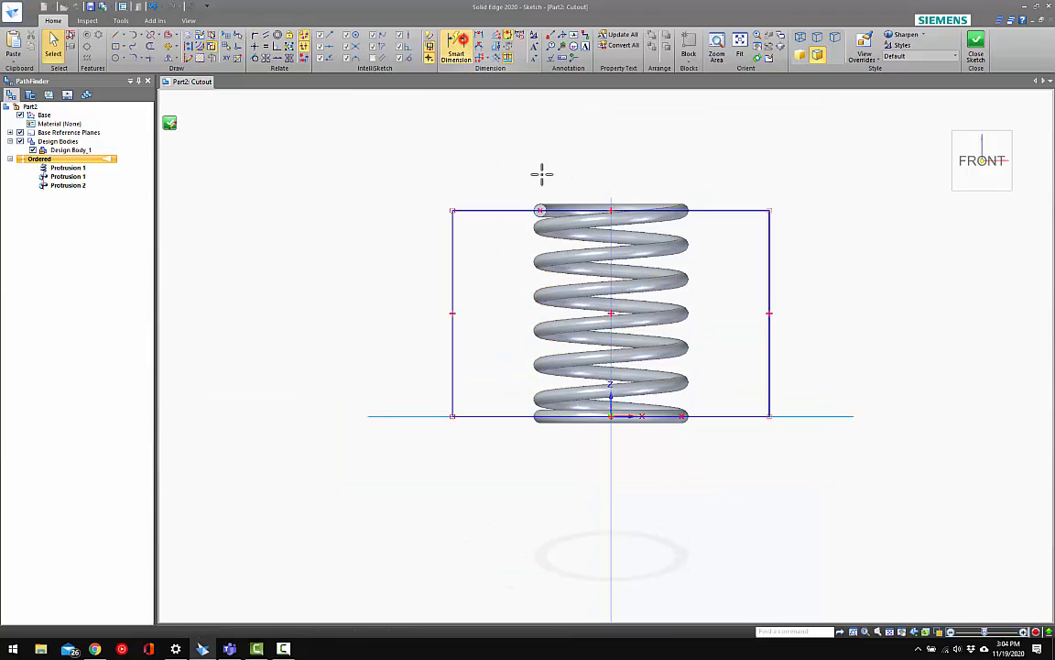
scroll(671, 241, down, 2)
click(674, 256)
click(669, 213)
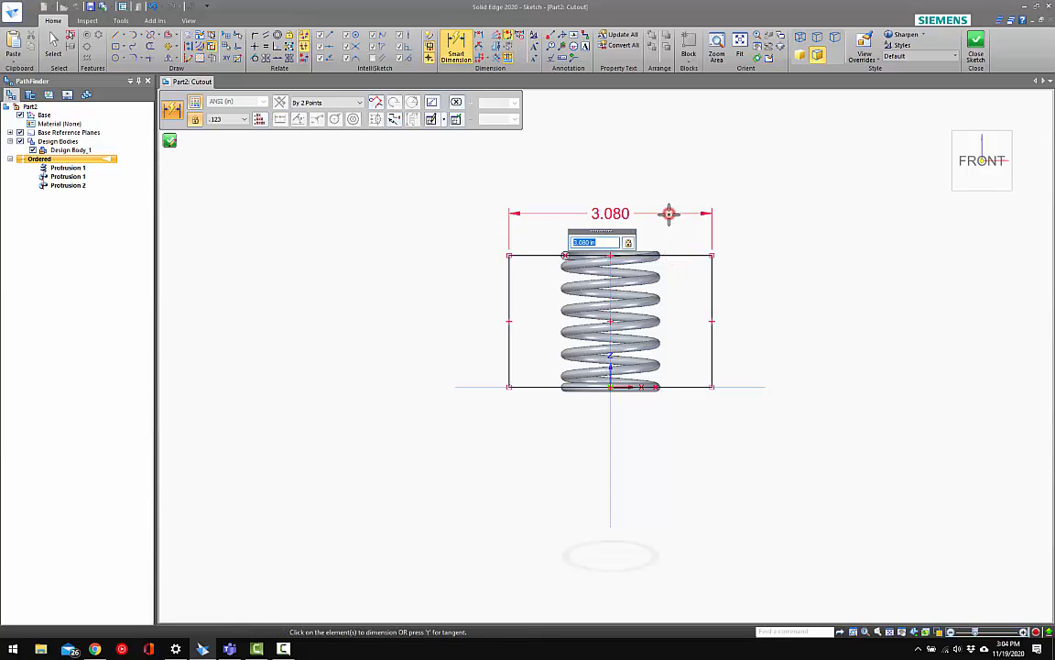
text(4)
key(Return)
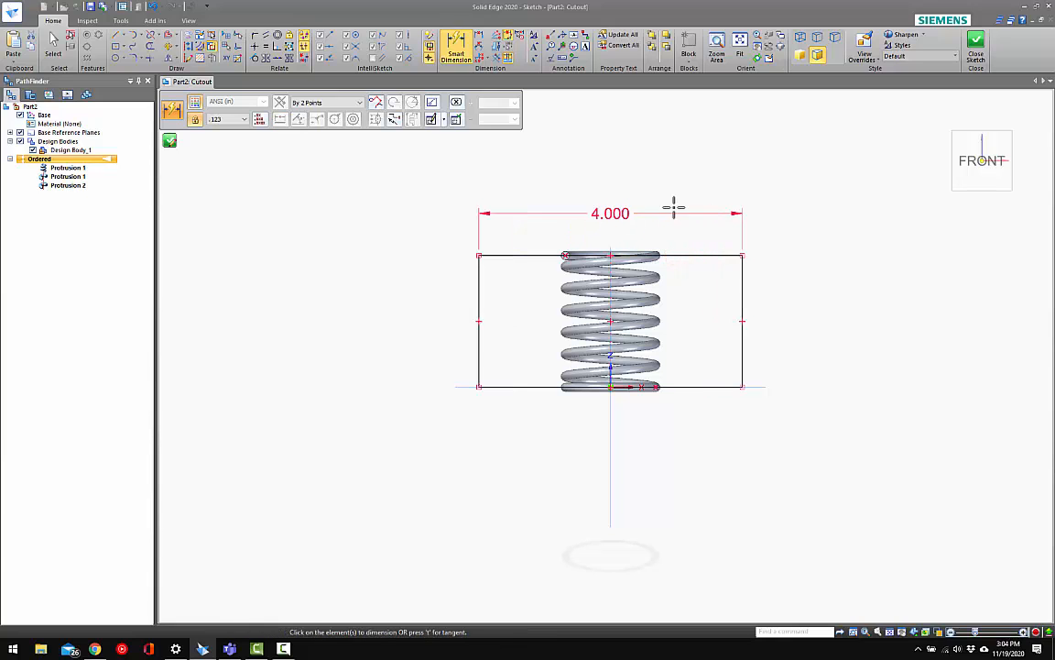
Close the sketch and cut away the spring material outside the rectangle, through all in both directions
click(976, 47)
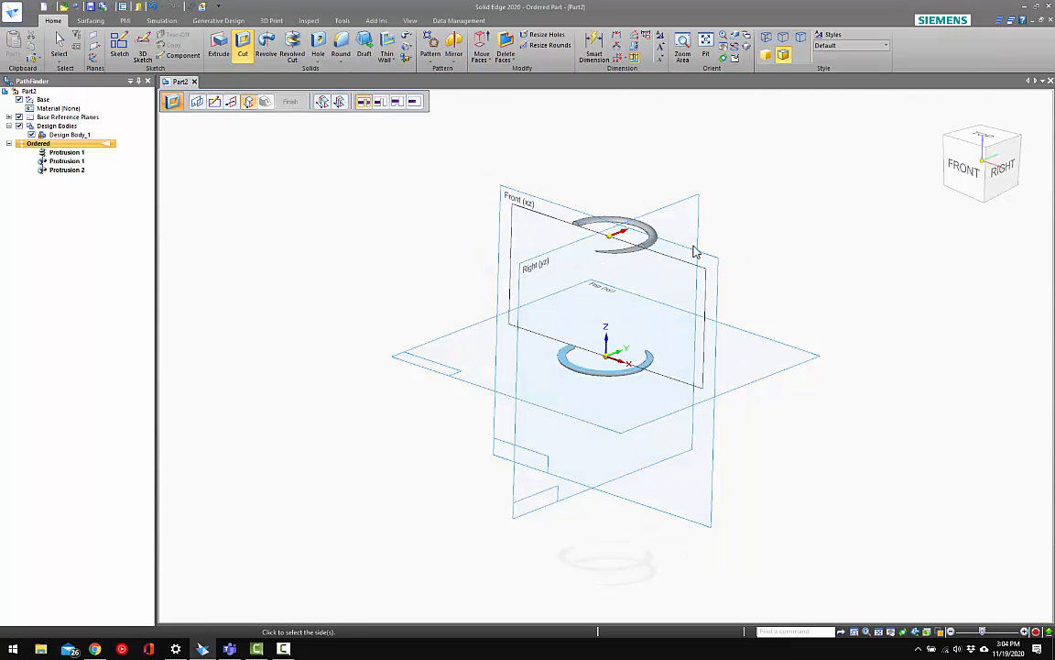
click(238, 105)
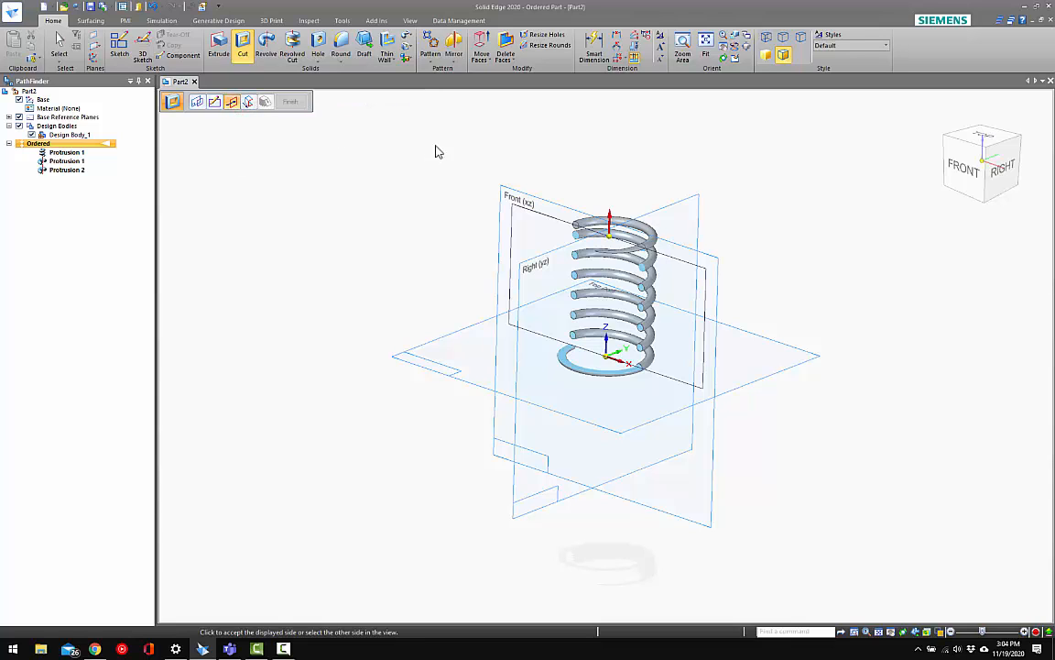
click(525, 115)
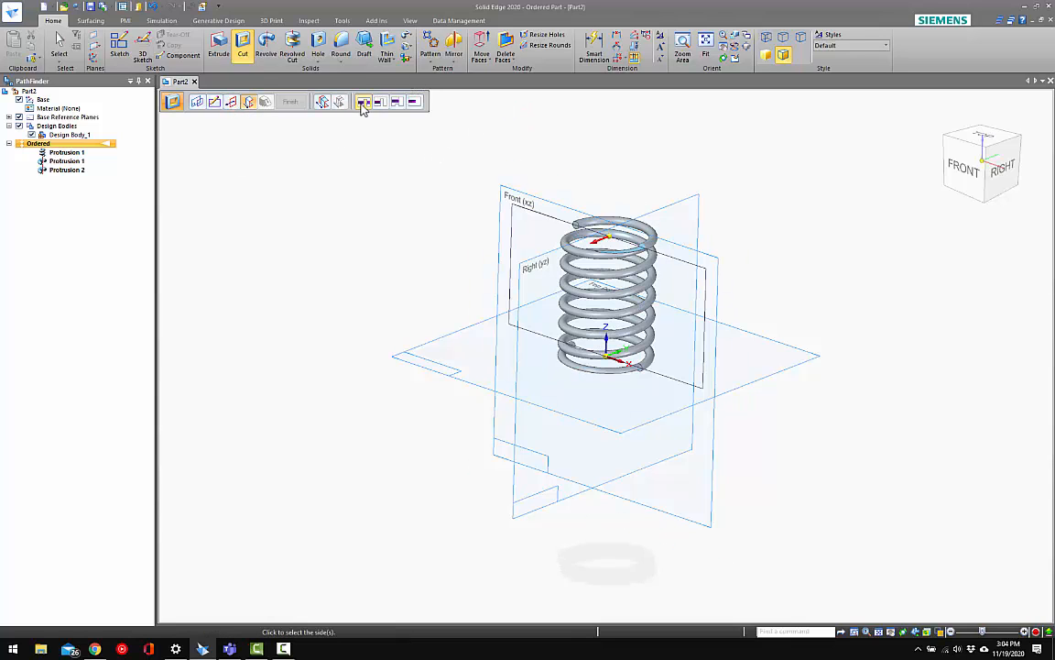
click(608, 236)
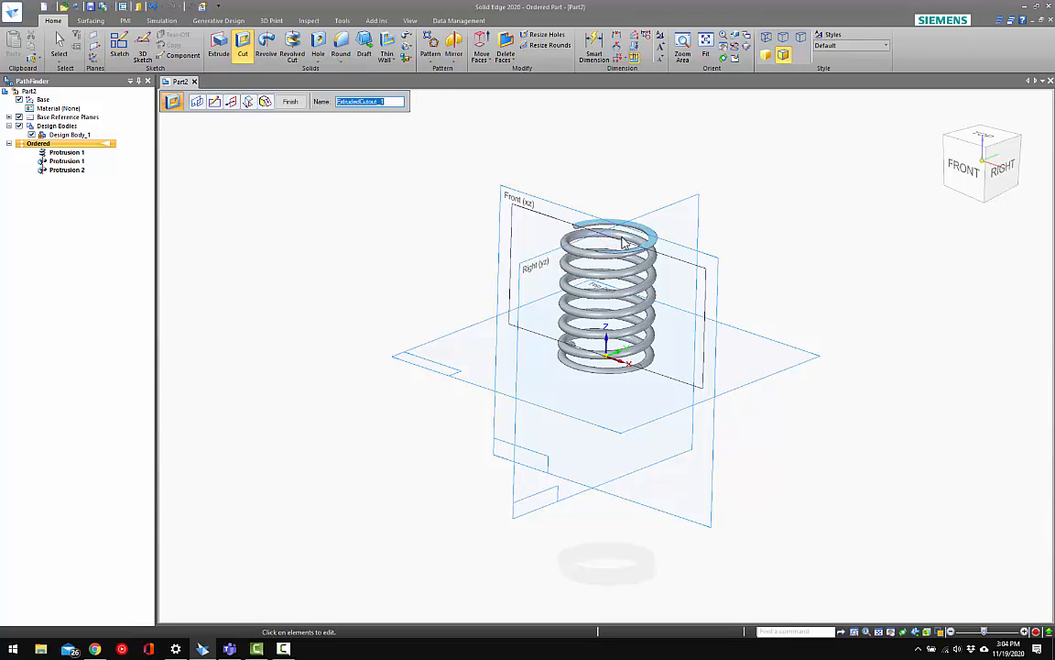
click(290, 101)
right_click(441, 196)
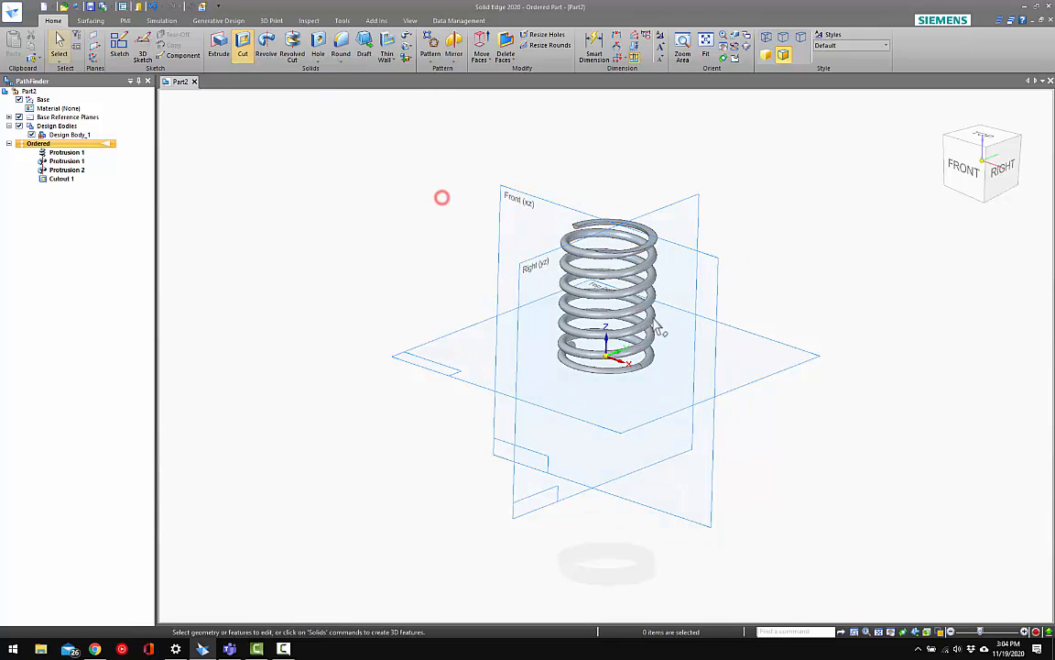
Start saving the part and create a Desktop folder named "Adjustable Part Blog Video" for it
middle_drag(441, 197, 626, 267)
key(ctrl+i)
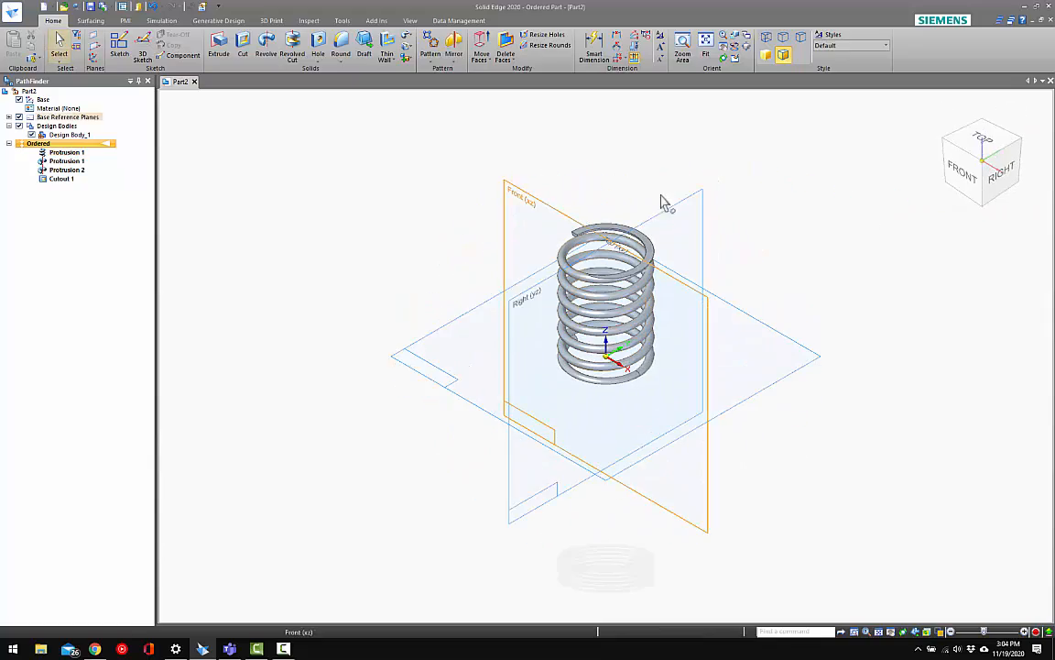
click(647, 169)
key(ctrl+s)
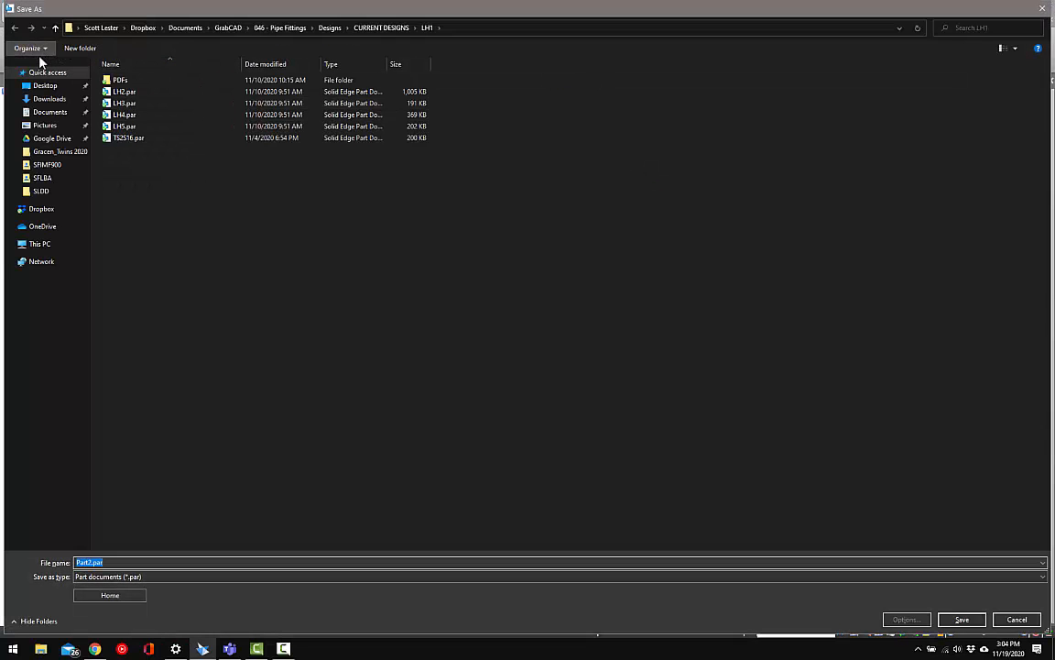
click(43, 87)
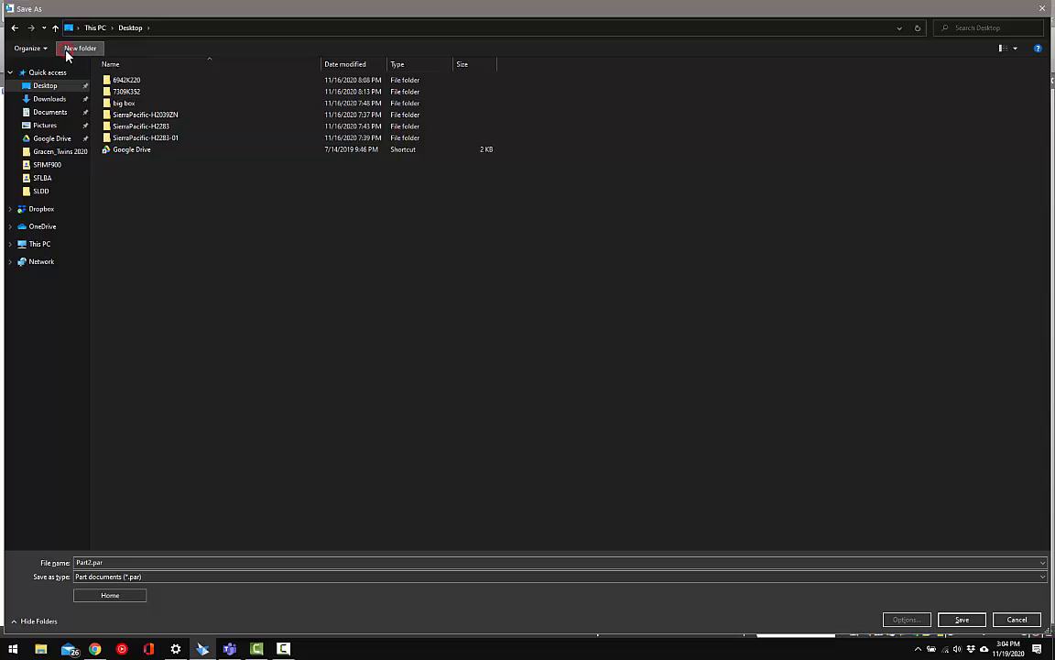
click(67, 50)
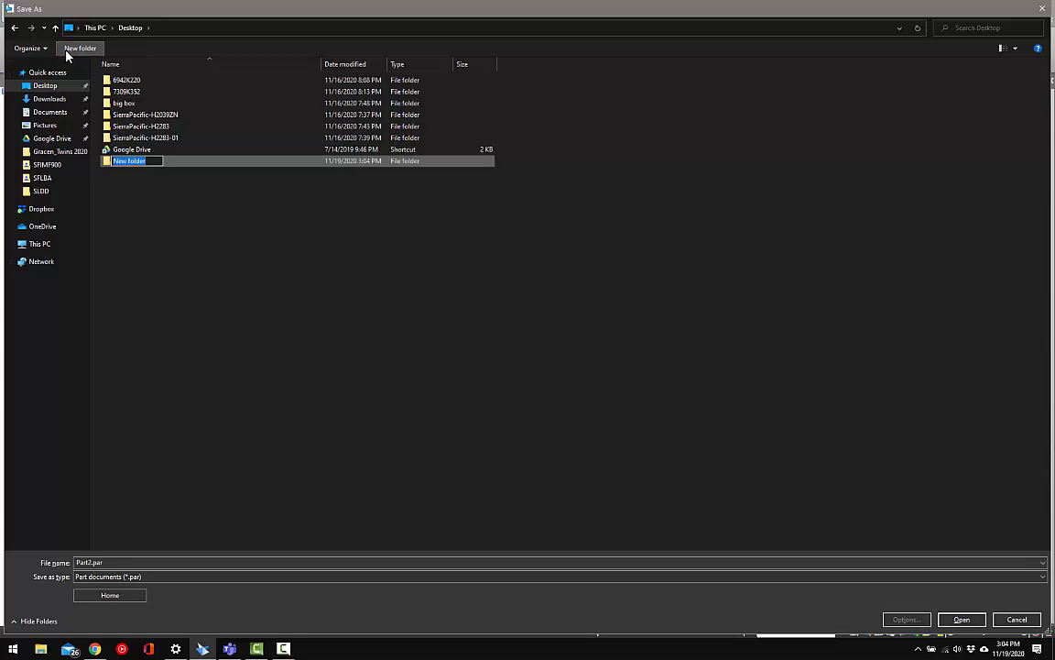
key(BackSpace)
key(Caps_Lock)
text(Ad)
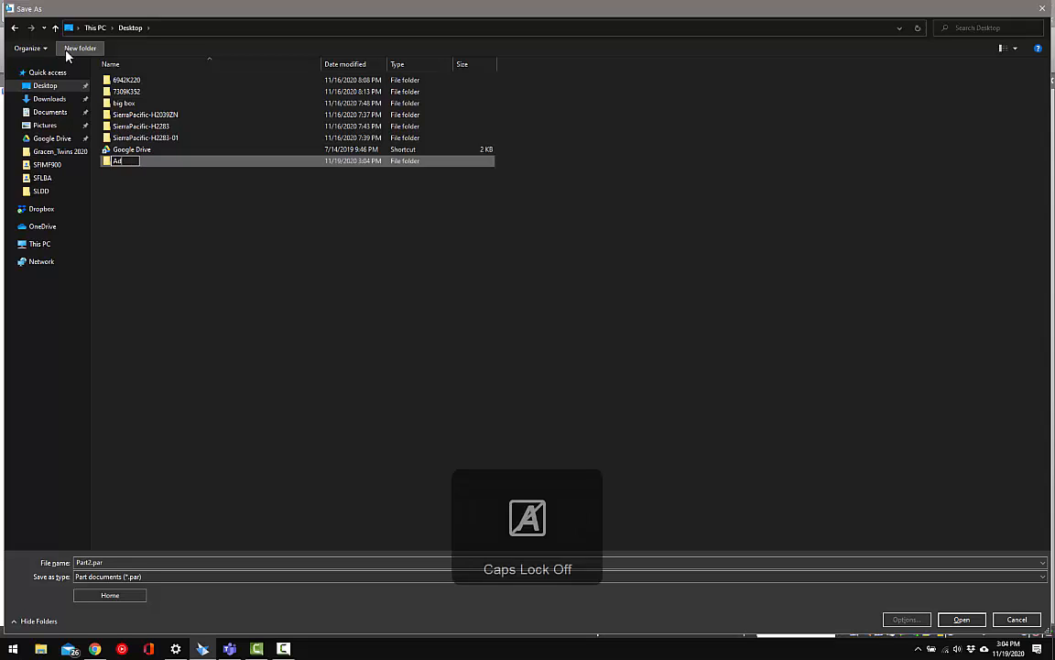
text(justable Part)
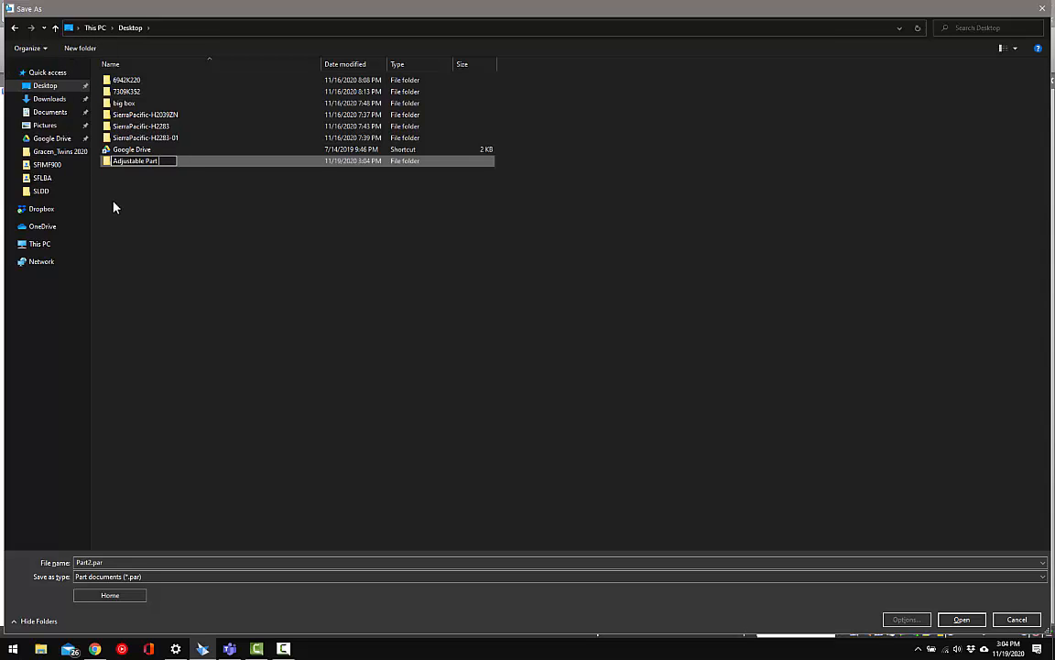
text(Blog Video)
key(Return)
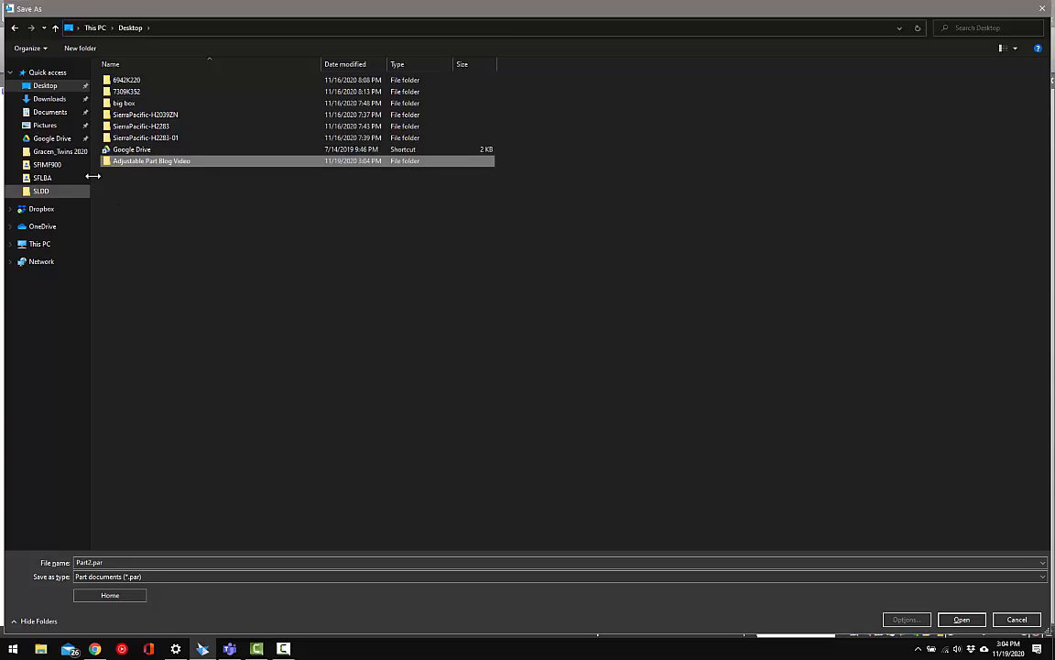
Save the part as "Spring" inside the Adjustable Part Blog Video folder
double_click(129, 161)
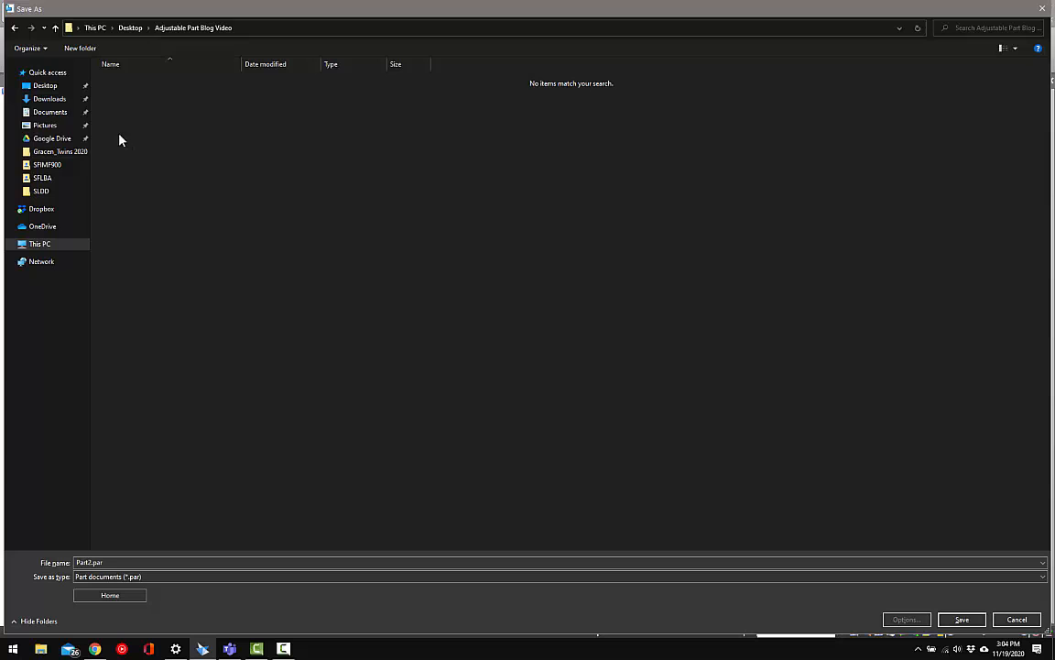
click(114, 563)
text(S)
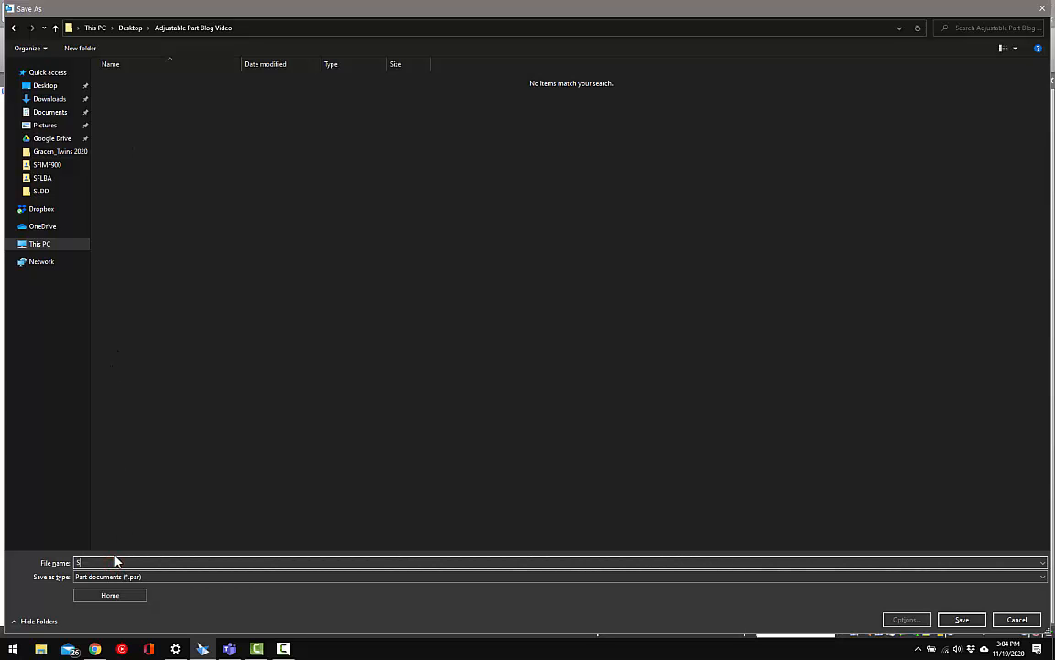
text(pring)
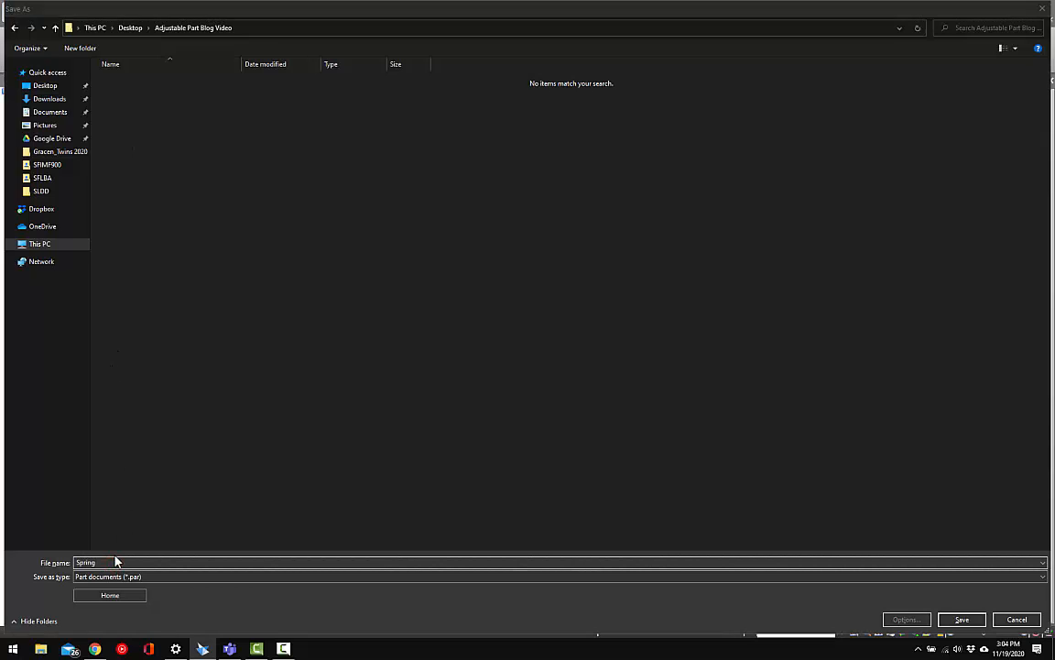
key(Return)
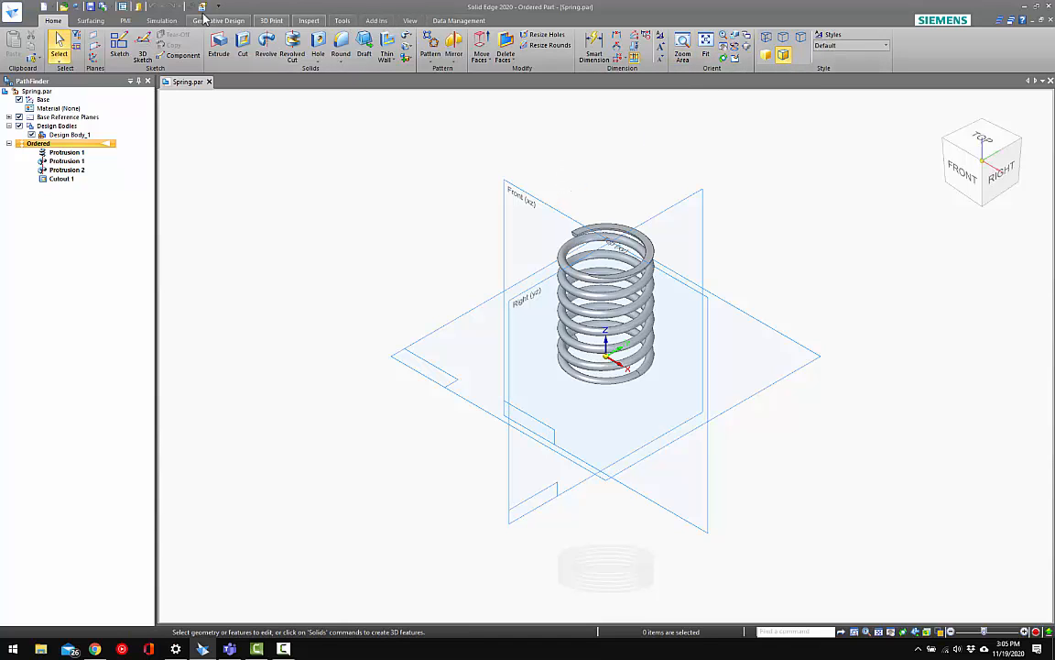
Search the available commands for "adjust" and close the search results
click(774, 631)
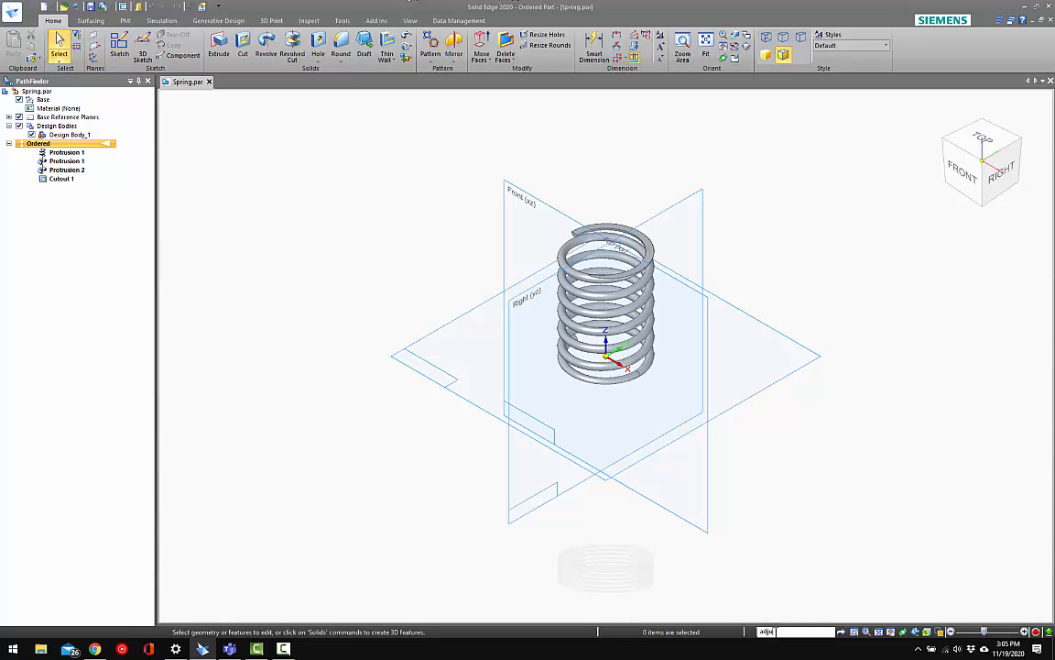
text(adjust)
key(Return)
mouse_move(698, 165)
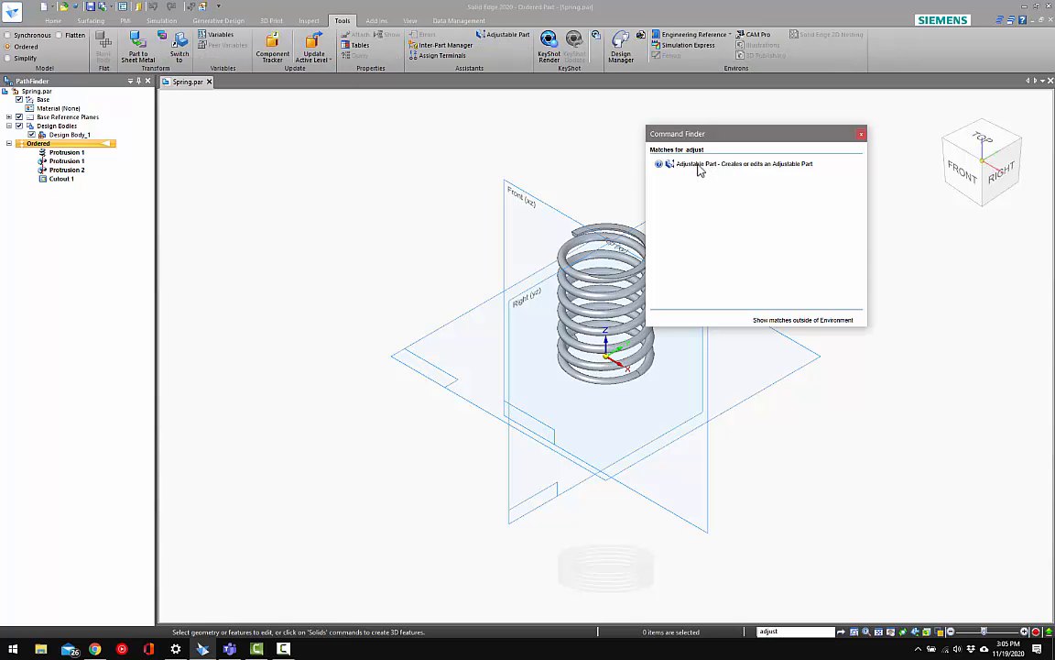
click(861, 134)
Open the Adjustable Part definition for the spring and move its dialog clear of the feature tree
click(342, 18)
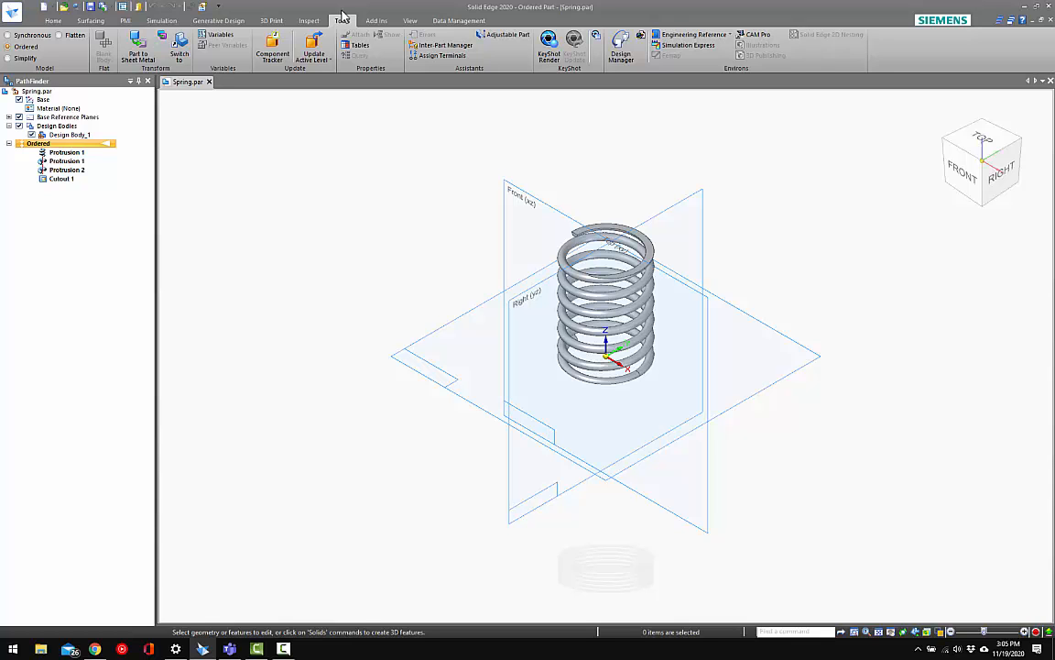
click(438, 184)
middle_drag(569, 295, 558, 252)
key(ctrl+i)
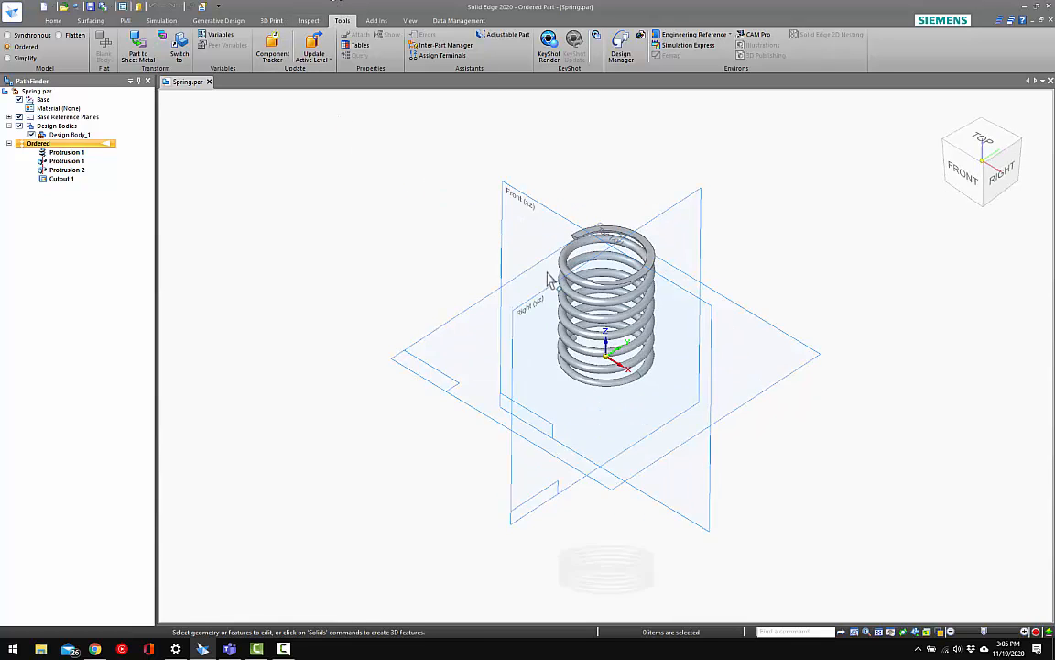
click(504, 34)
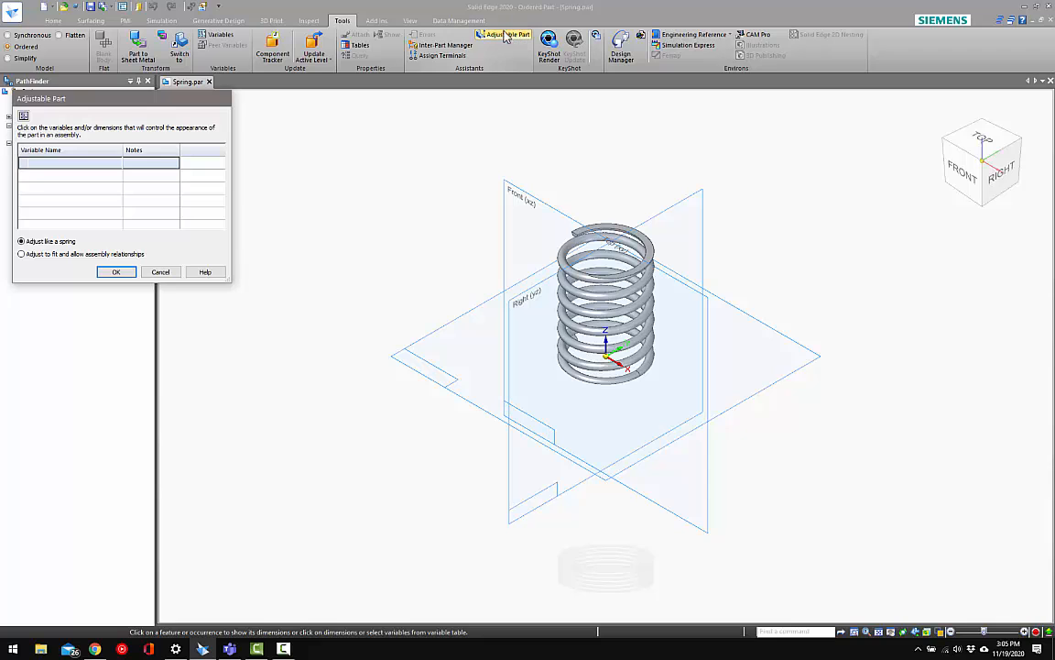
drag(128, 102, 322, 148)
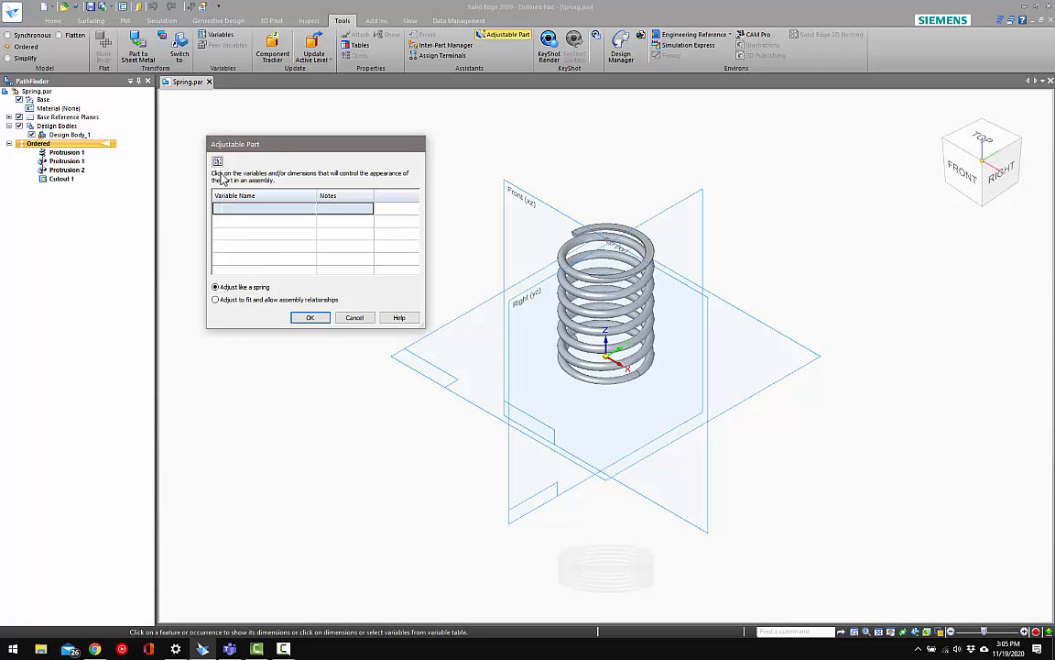
Add SPRING_HEIGHT from the variable table as the adjustable variable and accept the definition with "Adjust like a spring"
click(218, 163)
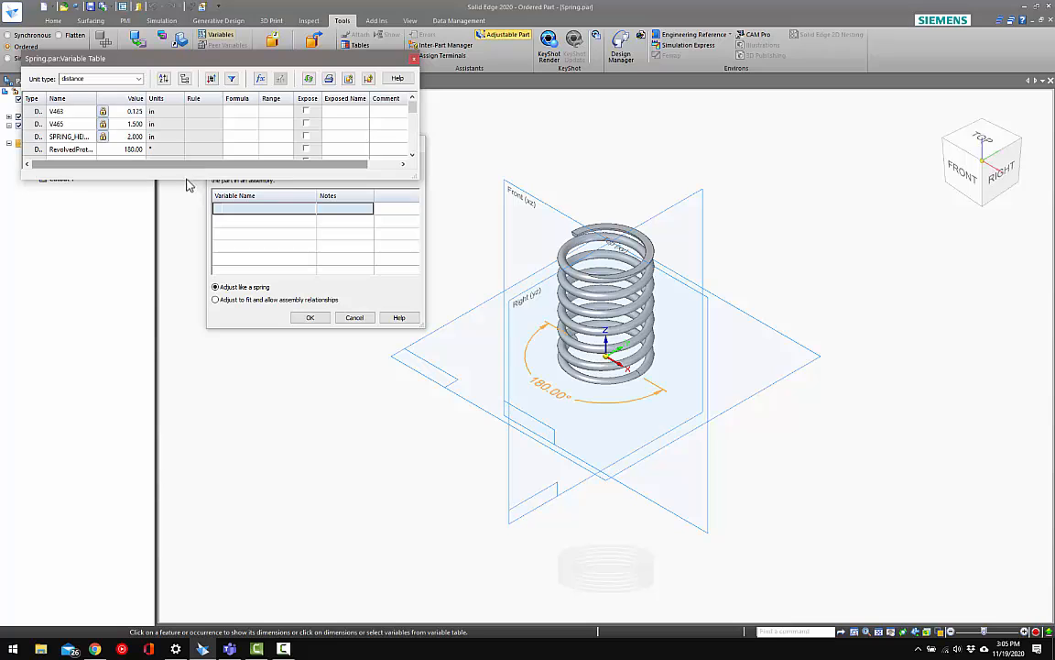
drag(186, 179, 174, 395)
drag(120, 98, 159, 98)
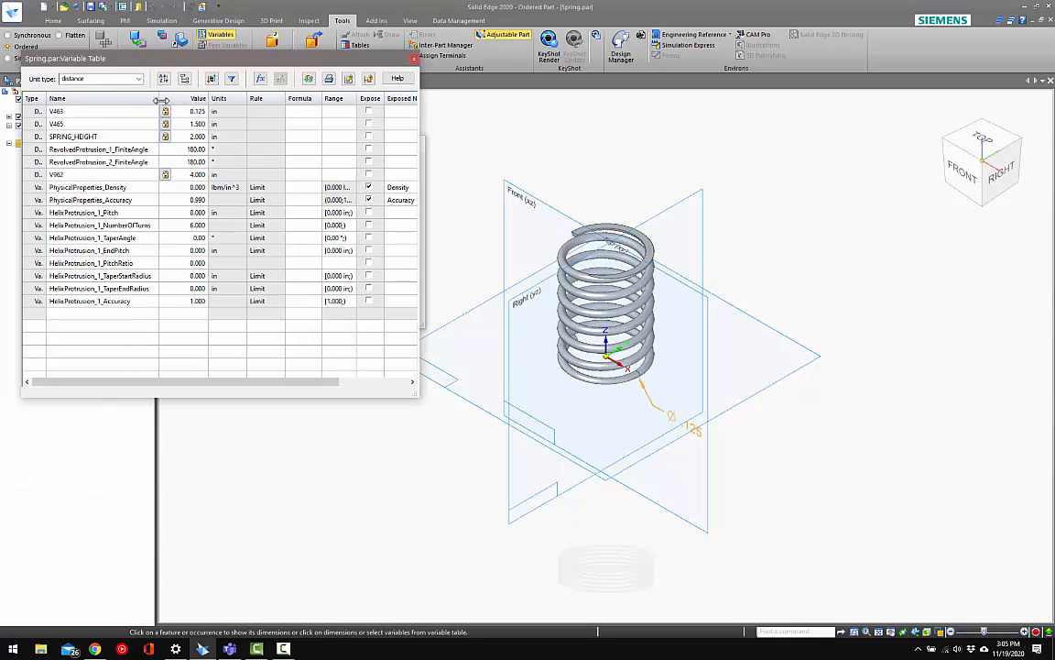
click(82, 138)
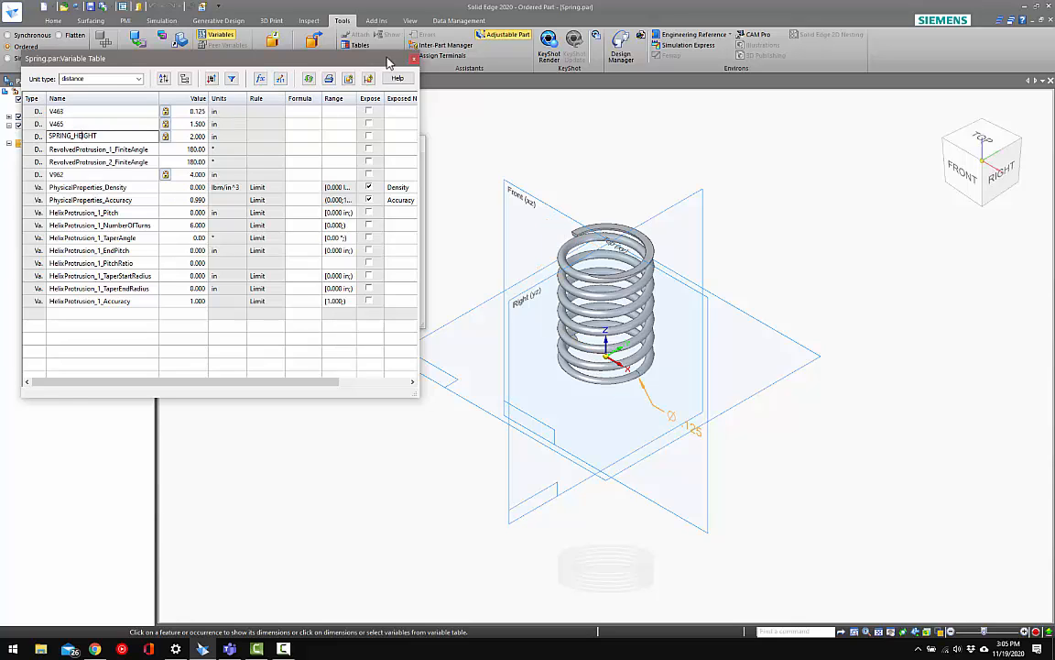
click(412, 57)
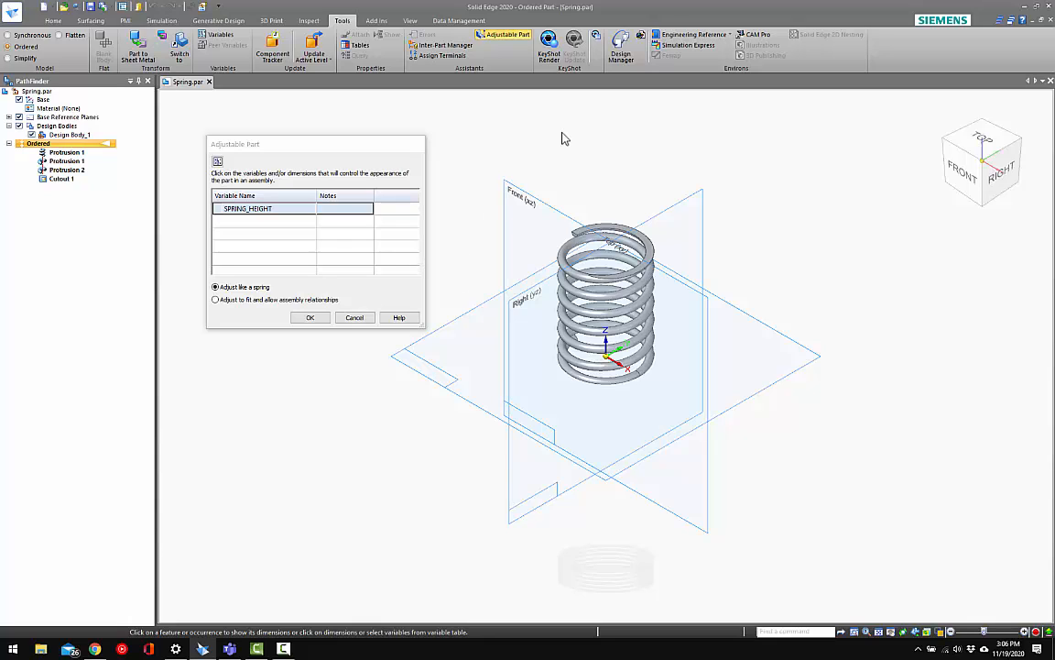
click(312, 318)
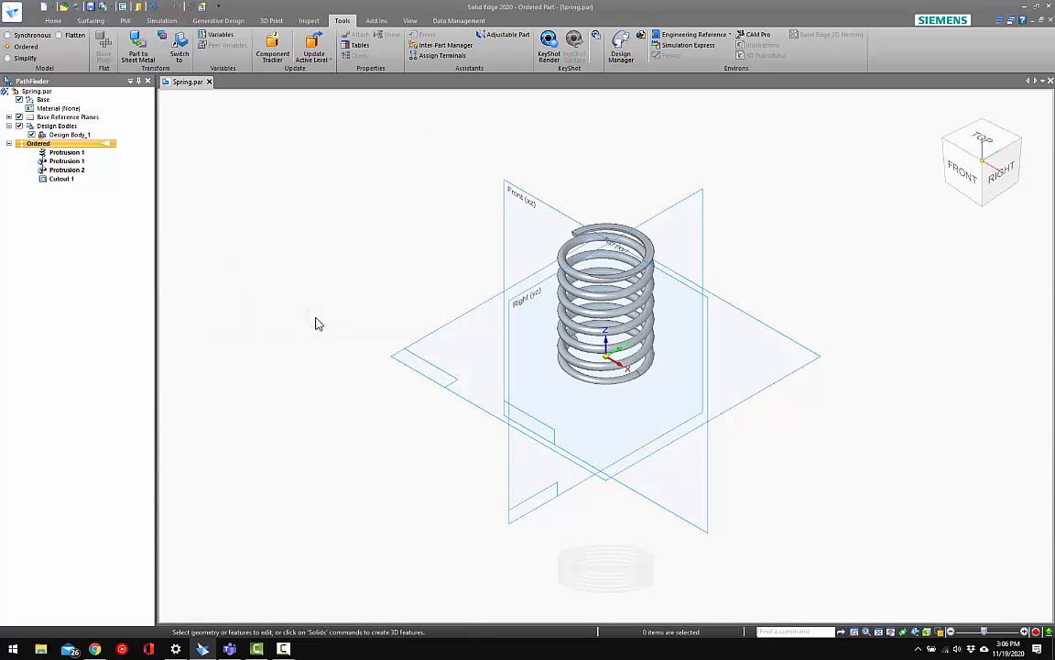
Close the Spring part and create a new ordered part document from a template
click(380, 230)
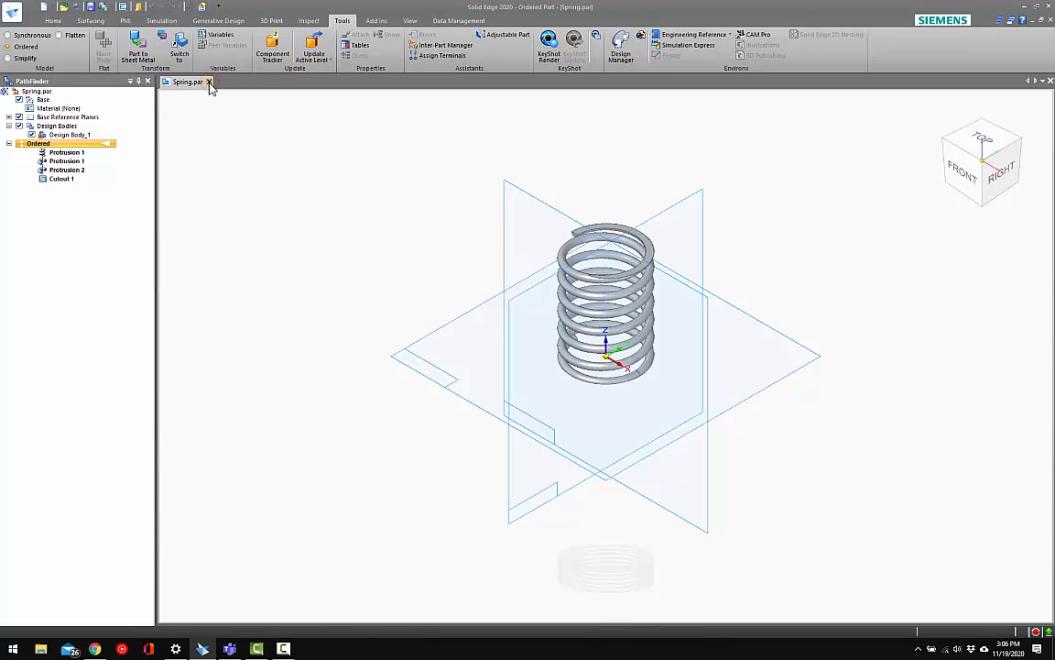
click(209, 82)
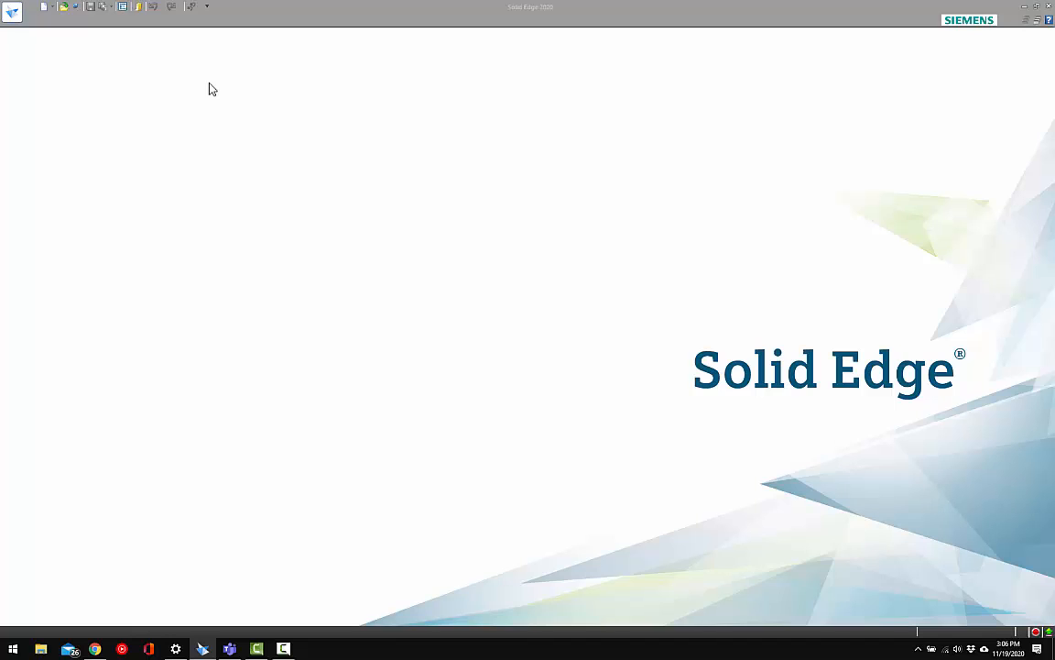
key(ctrl+n)
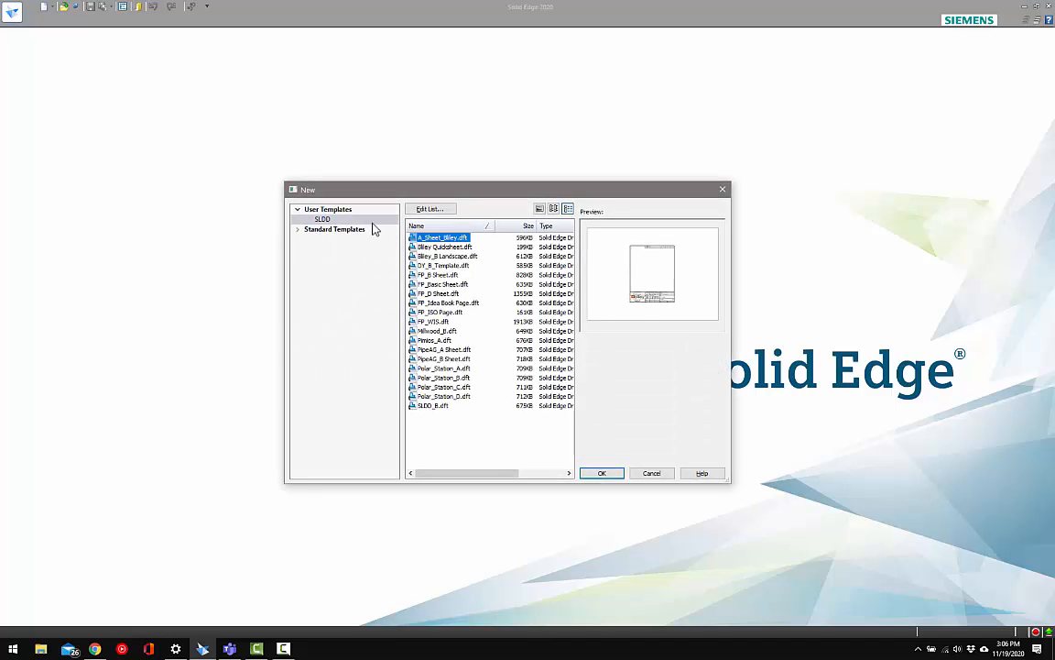
click(343, 209)
double_click(438, 246)
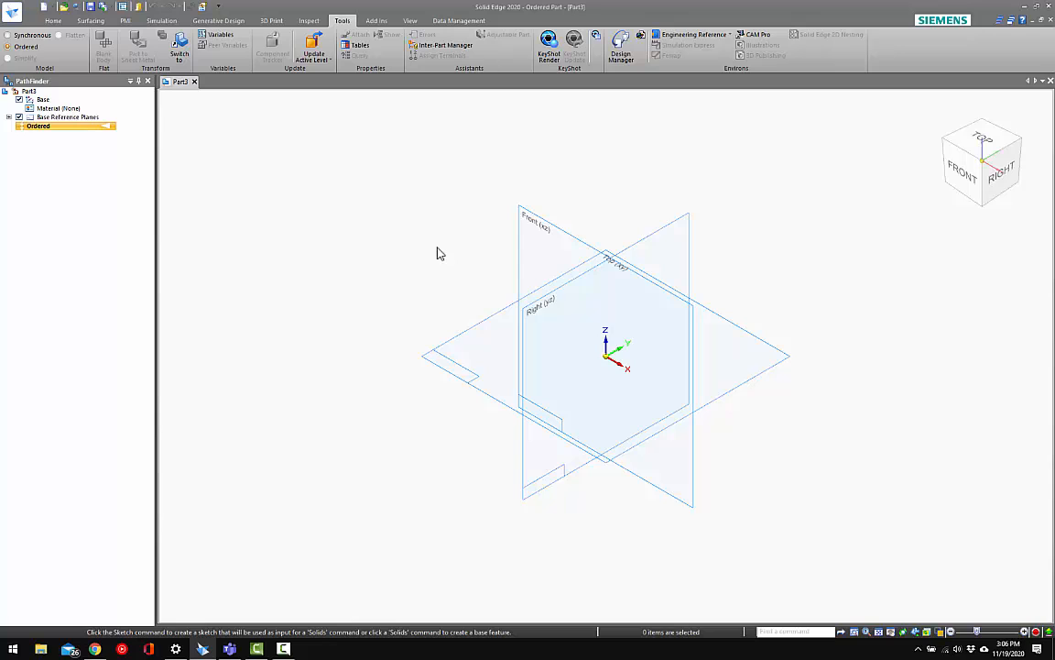
Start a revolved protrusion sketch on the Front (xz) plane and set its vertical reference line as the axis of revolution
click(53, 20)
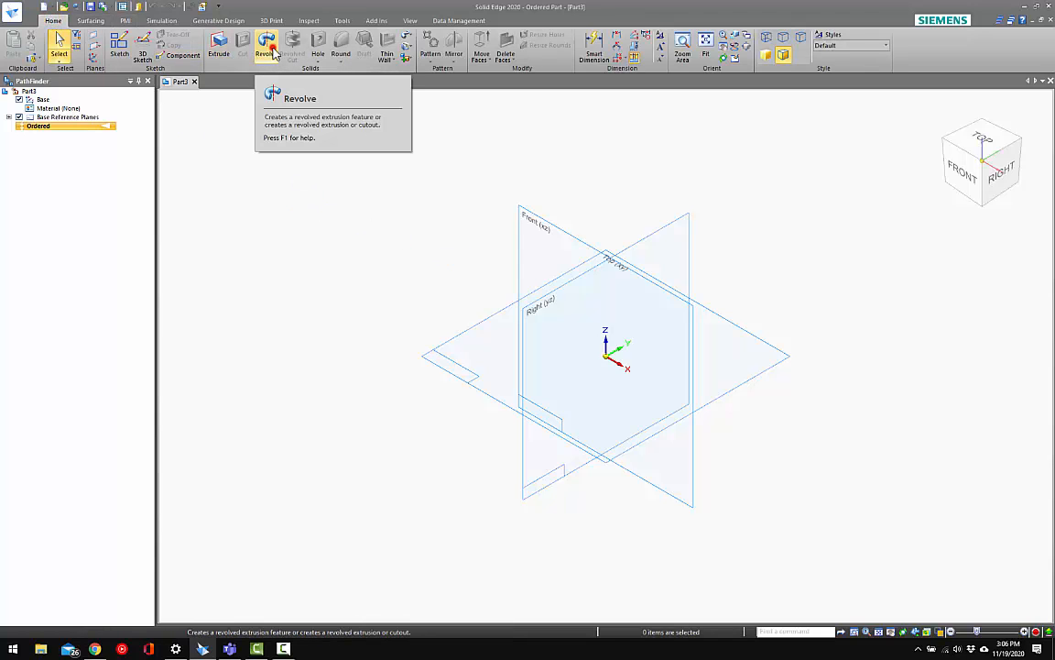
click(273, 53)
click(527, 213)
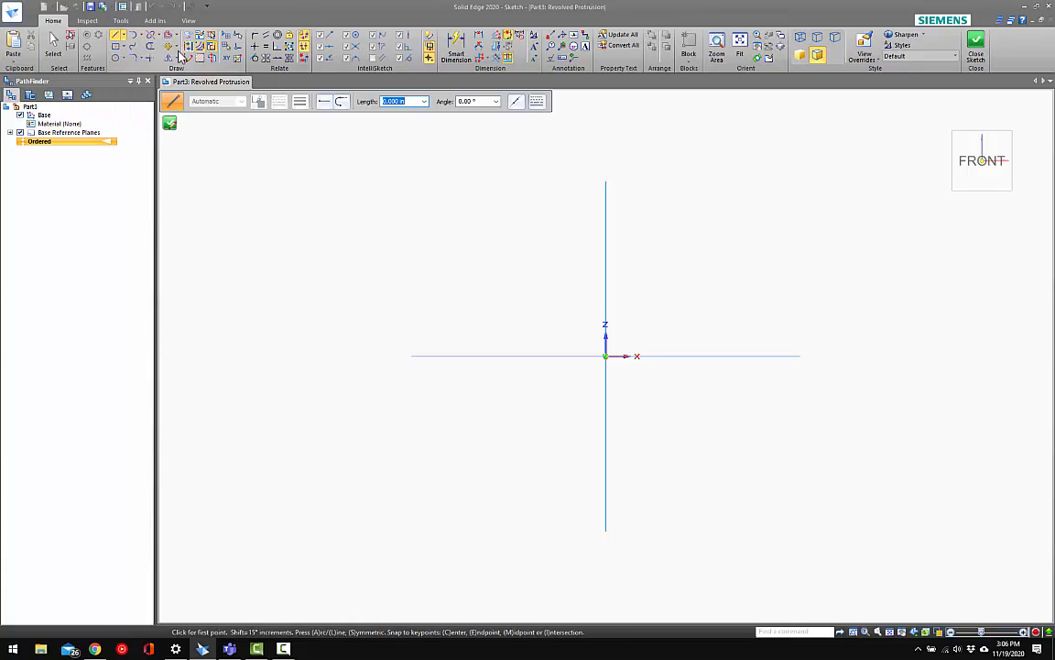
click(211, 60)
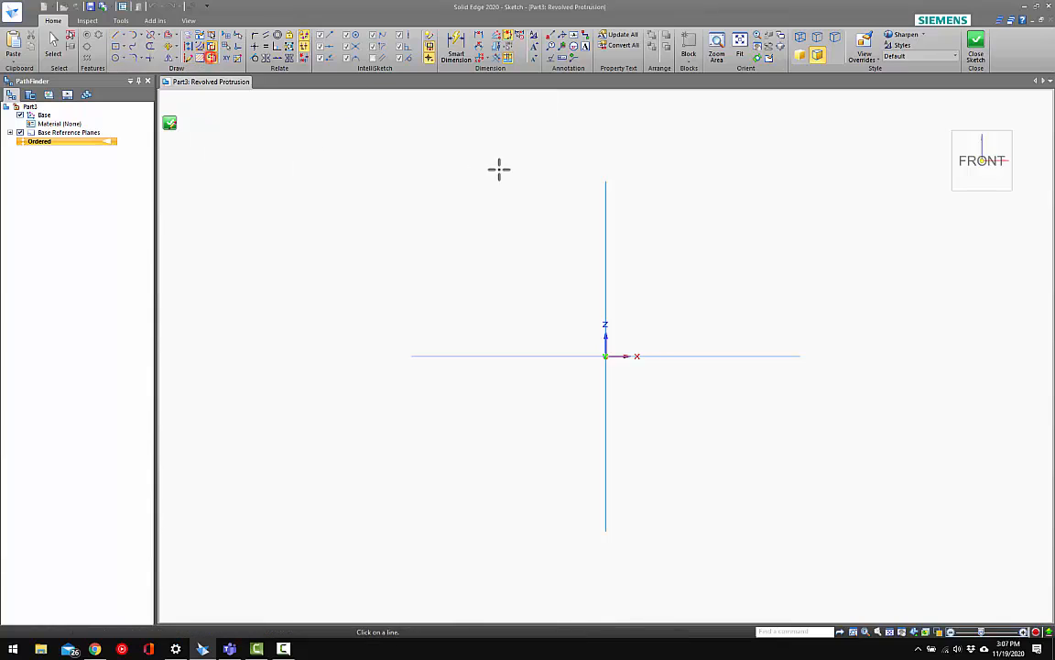
click(606, 191)
Sketch a closed sideways-T profile from the axis, with a web about 2.29 in long and 0.53 in thick and a rim about 0.99 in high
click(117, 36)
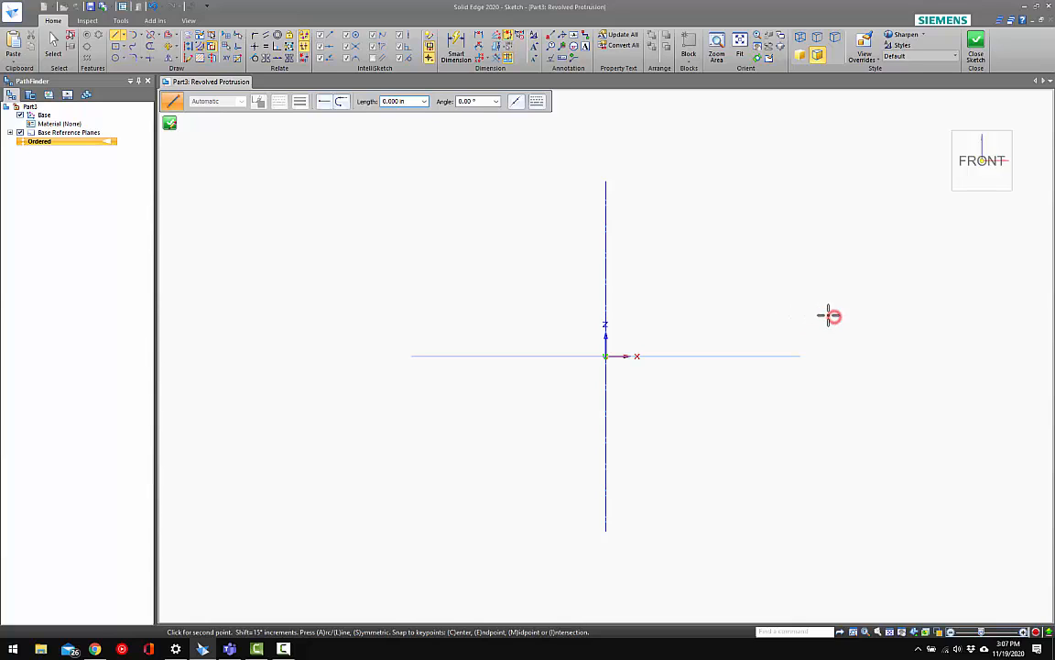
click(794, 316)
click(794, 333)
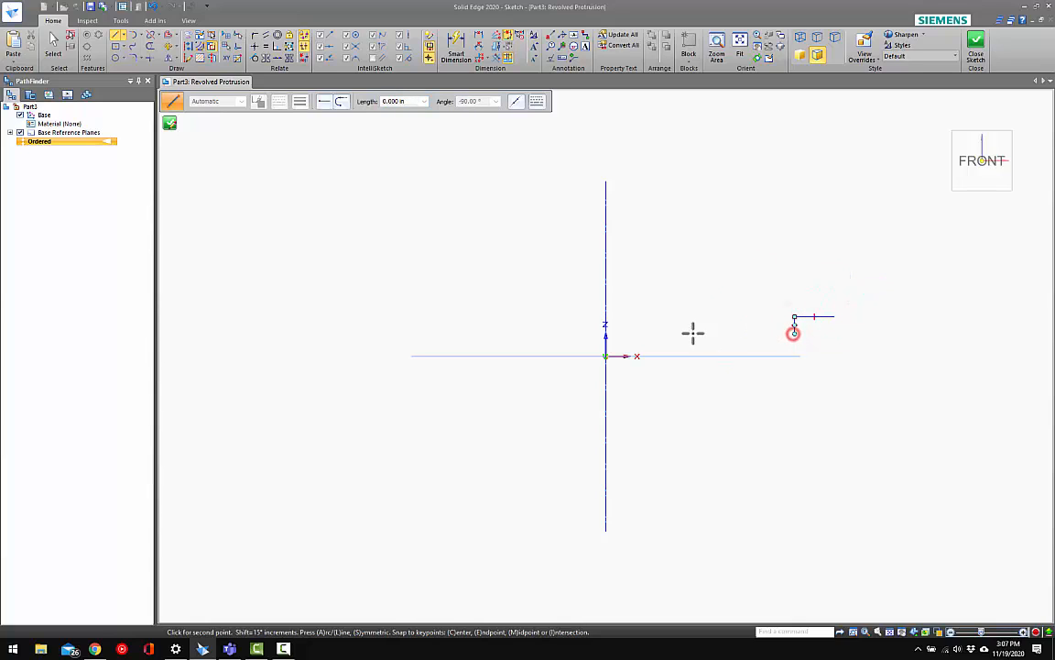
click(605, 333)
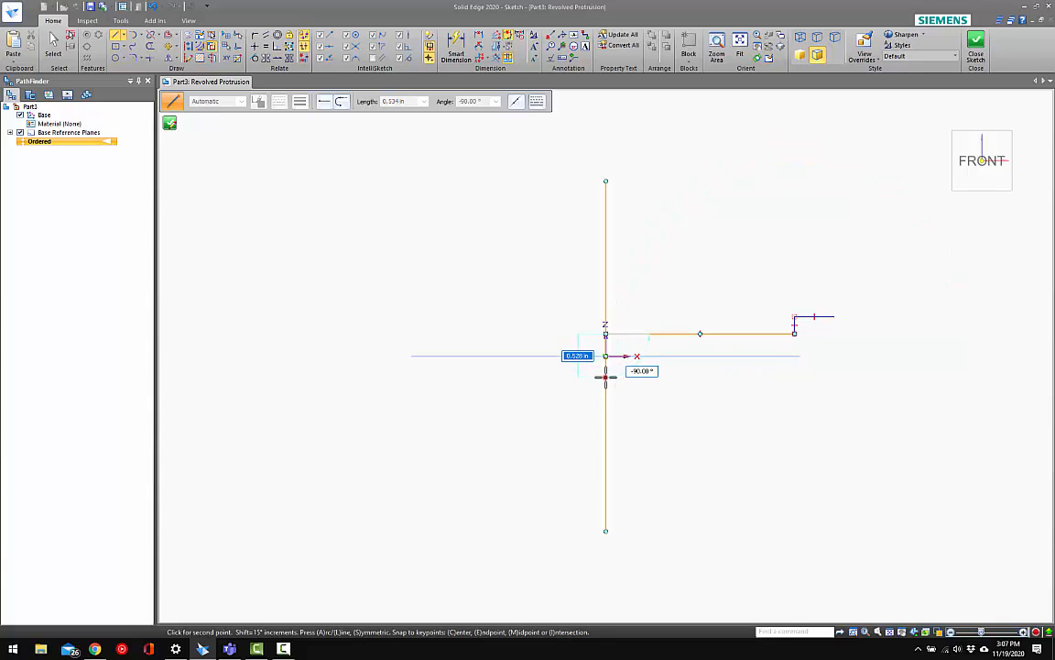
click(606, 377)
click(794, 376)
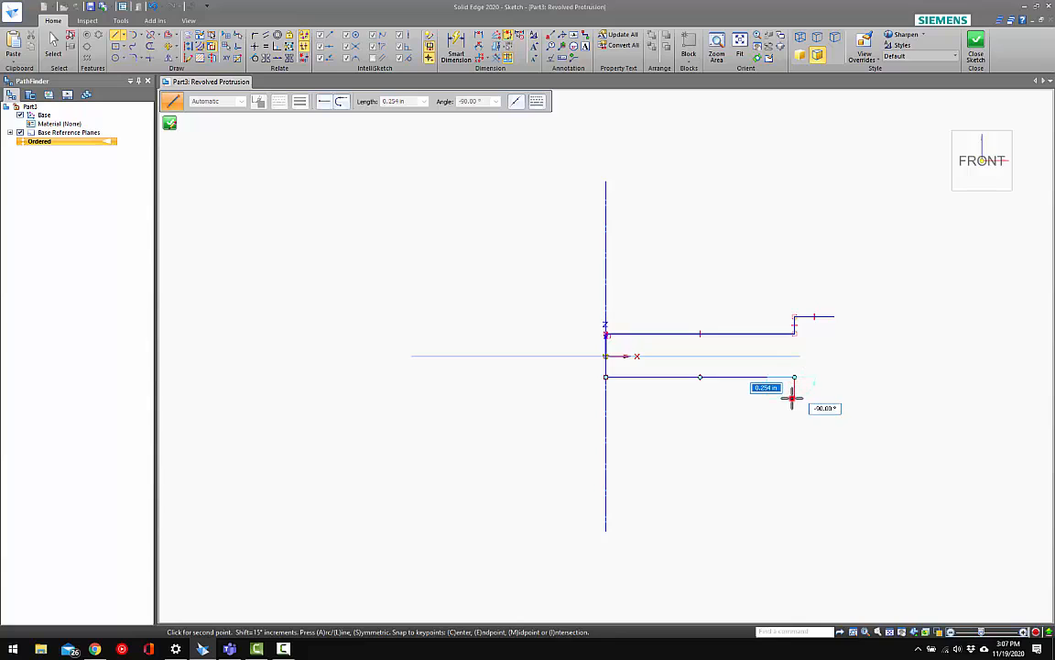
click(794, 397)
click(834, 396)
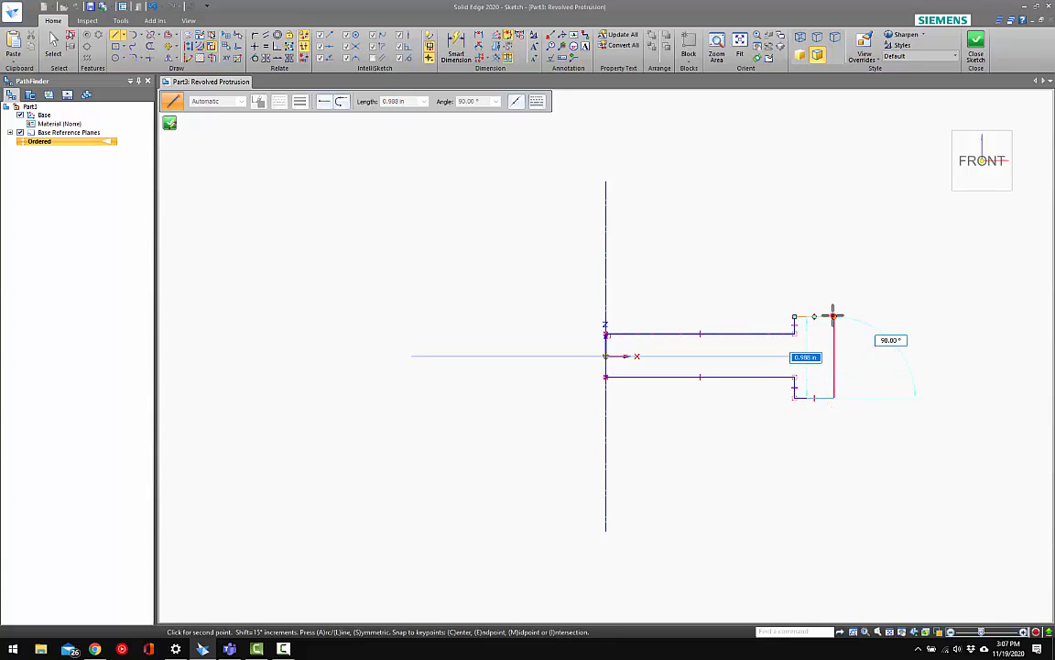
click(834, 316)
key(Escape)
Make the two short vertical step edges equal in length, and likewise the rim's two horizontal edges
scroll(777, 316, up, 1)
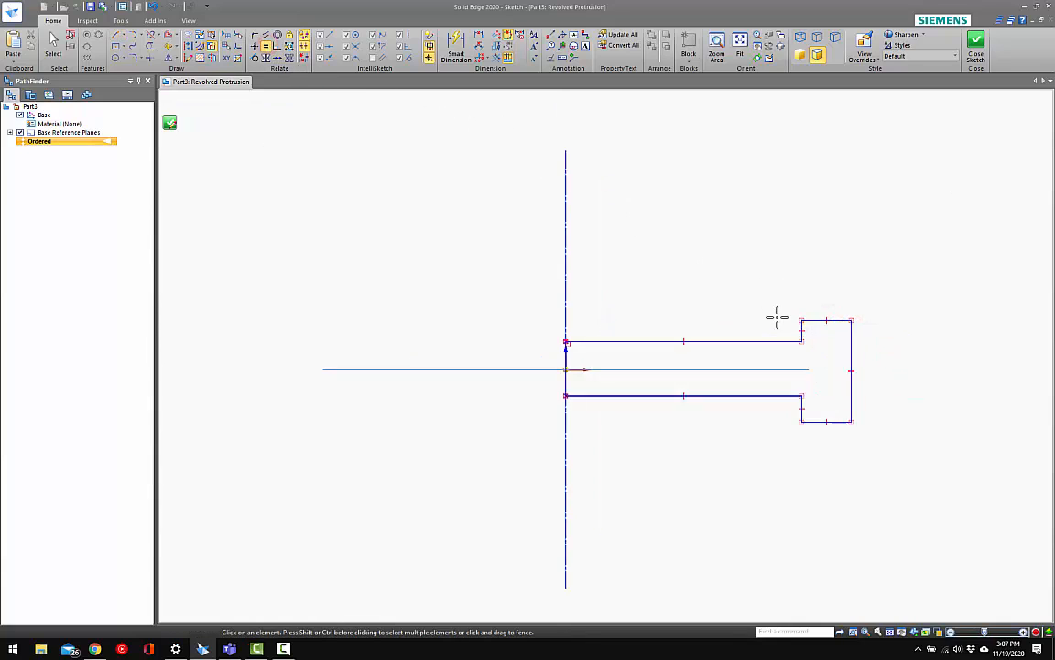
scroll(777, 316, up, 2)
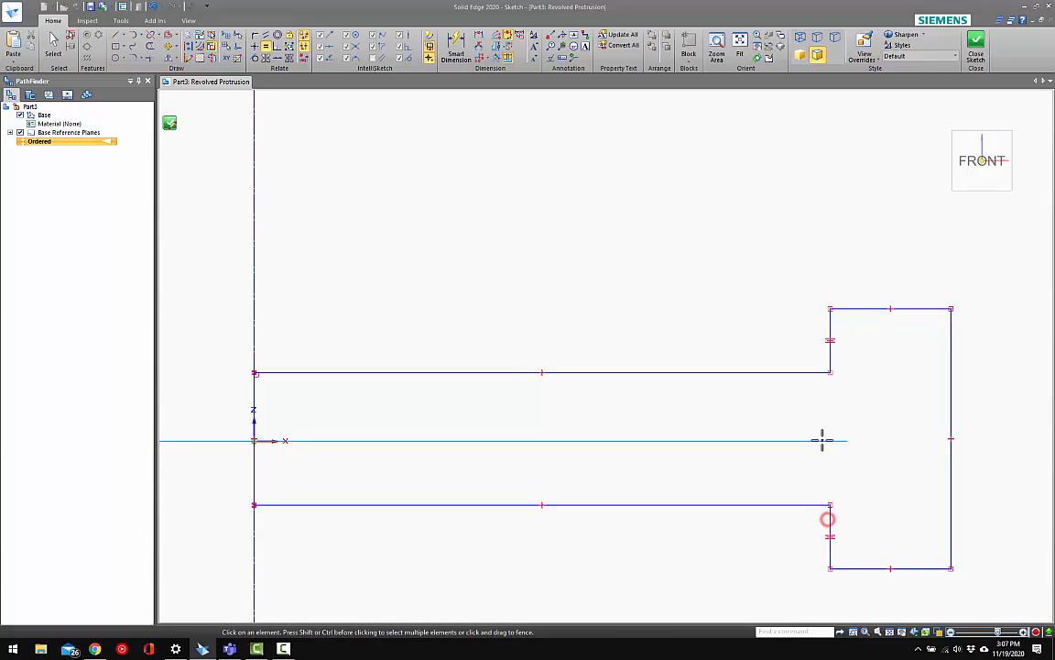
click(872, 309)
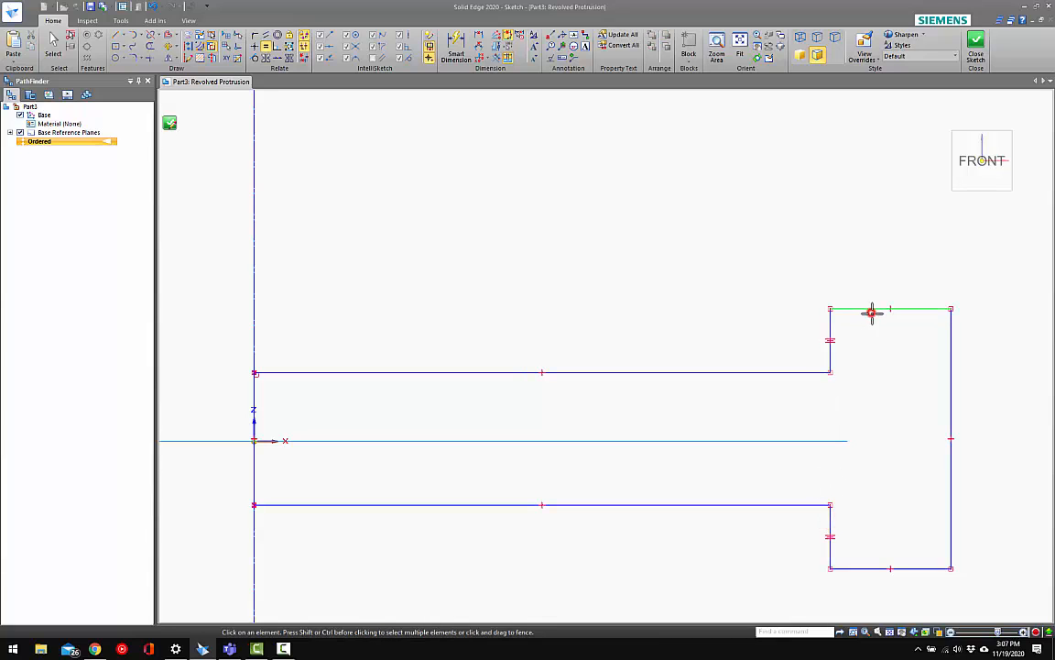
click(873, 569)
scroll(765, 452, down, 3)
key(Escape)
Make the web's two long horizontal edges equal in length
scroll(734, 388, down, 2)
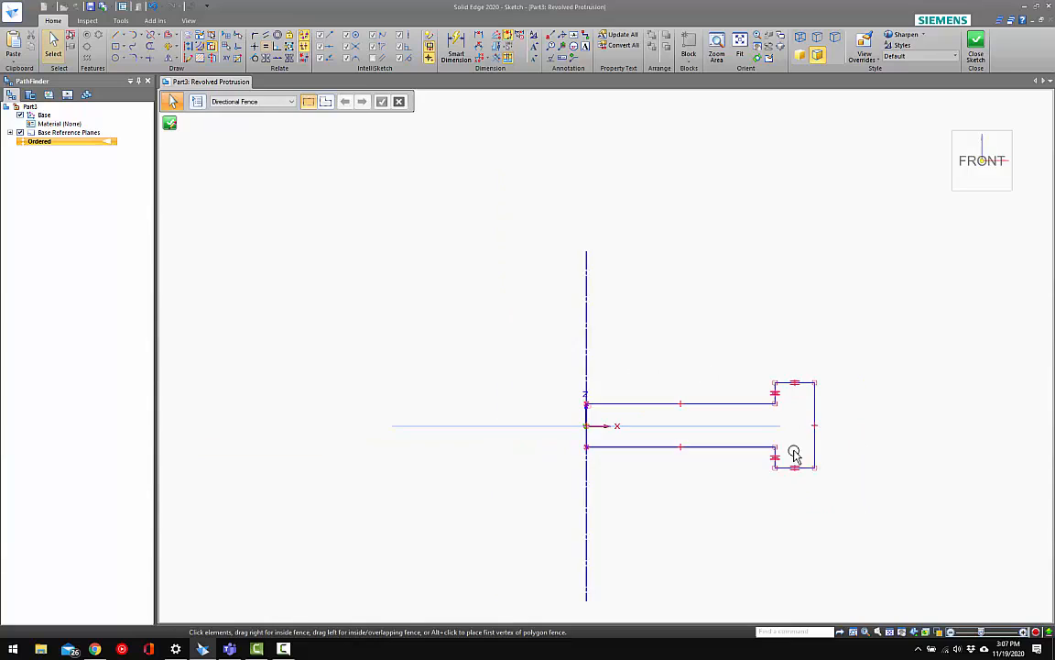
scroll(780, 447, up, 2)
click(265, 47)
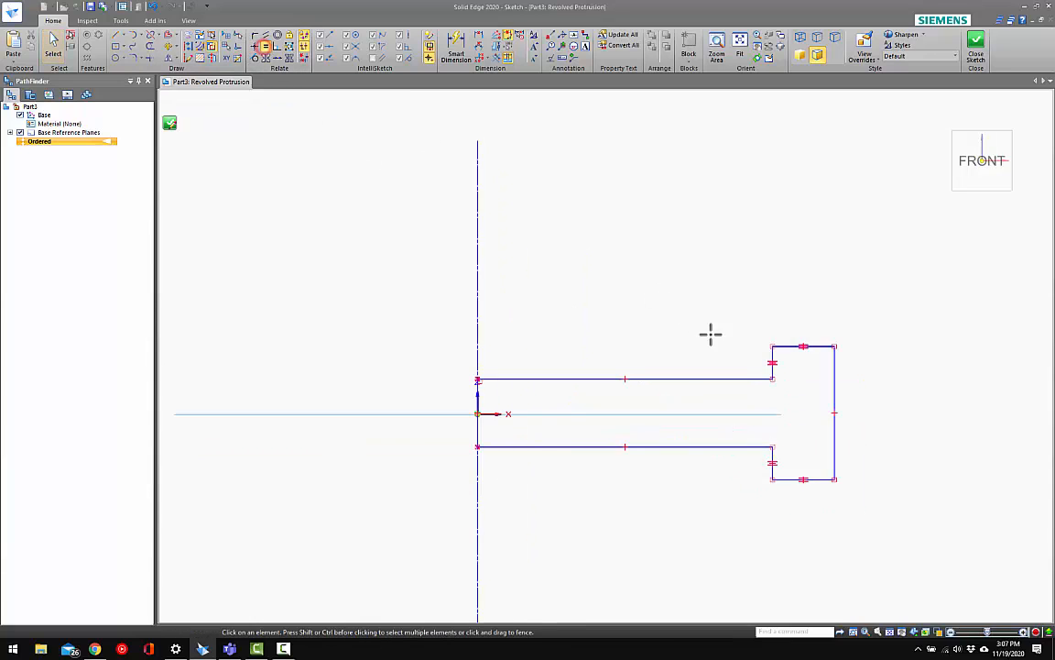
click(753, 379)
click(742, 447)
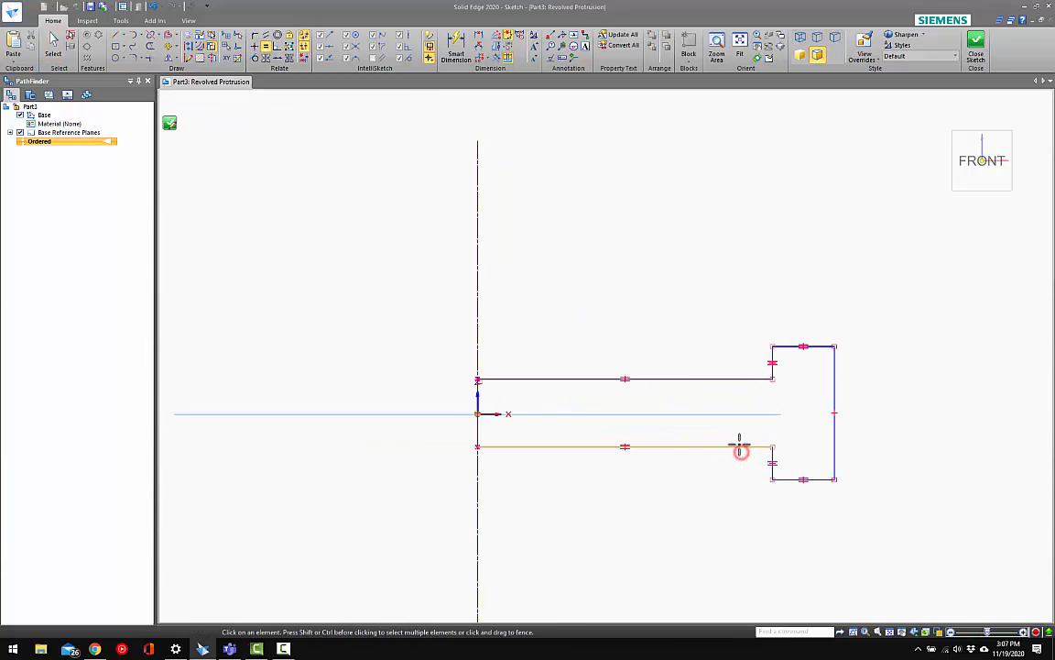
key(Escape)
Dimension the rim's inner edge as a diameter about the revolution axis and set it to 1.6 in
click(455, 46)
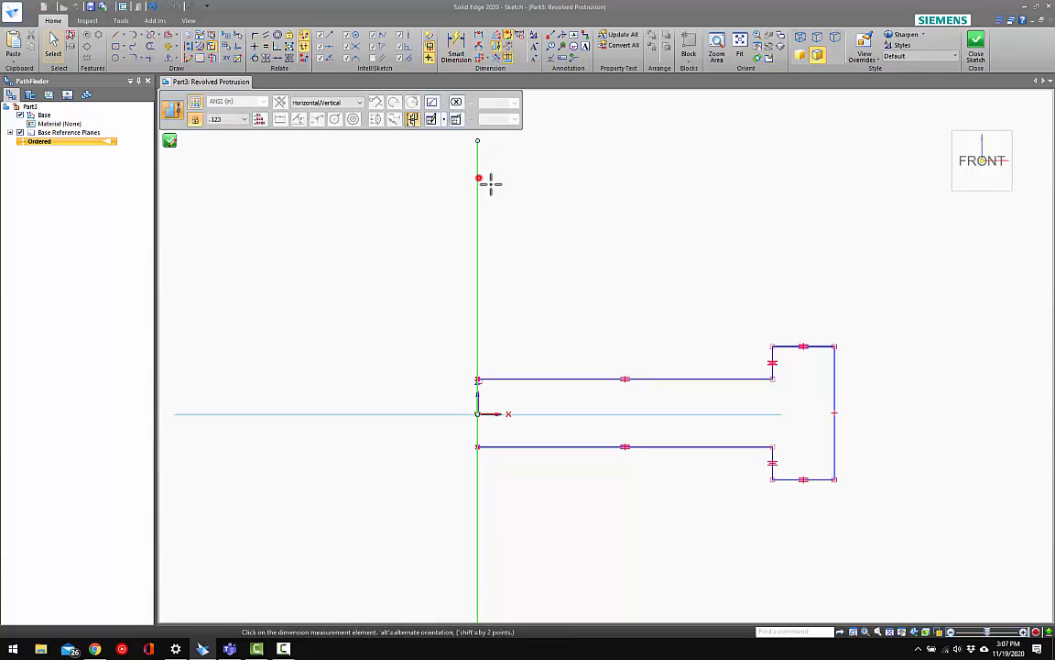
click(478, 178)
click(772, 347)
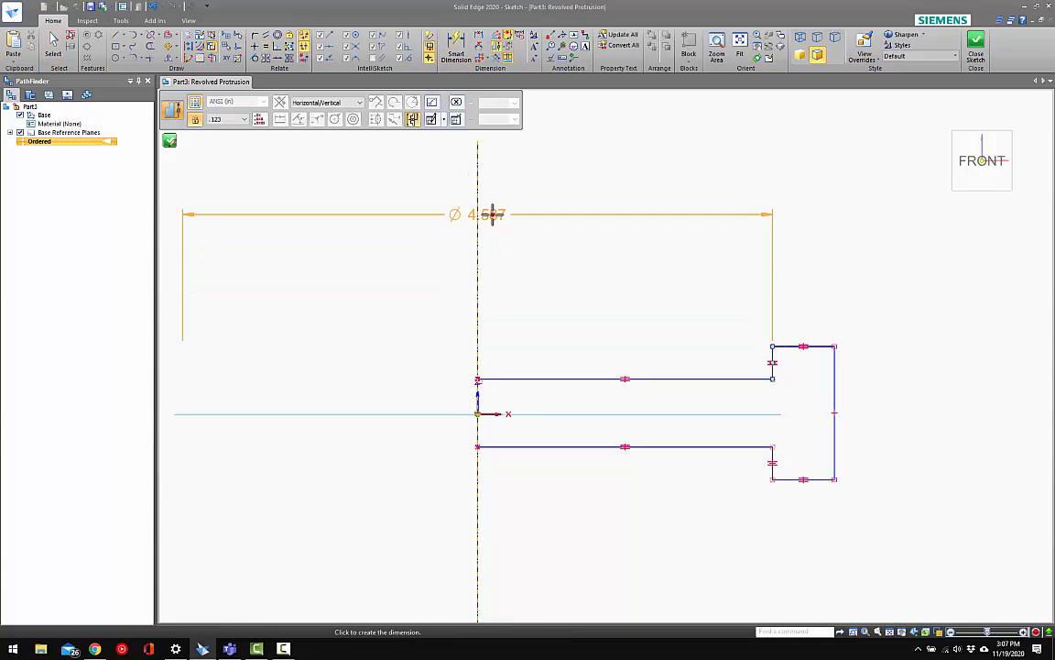
click(493, 215)
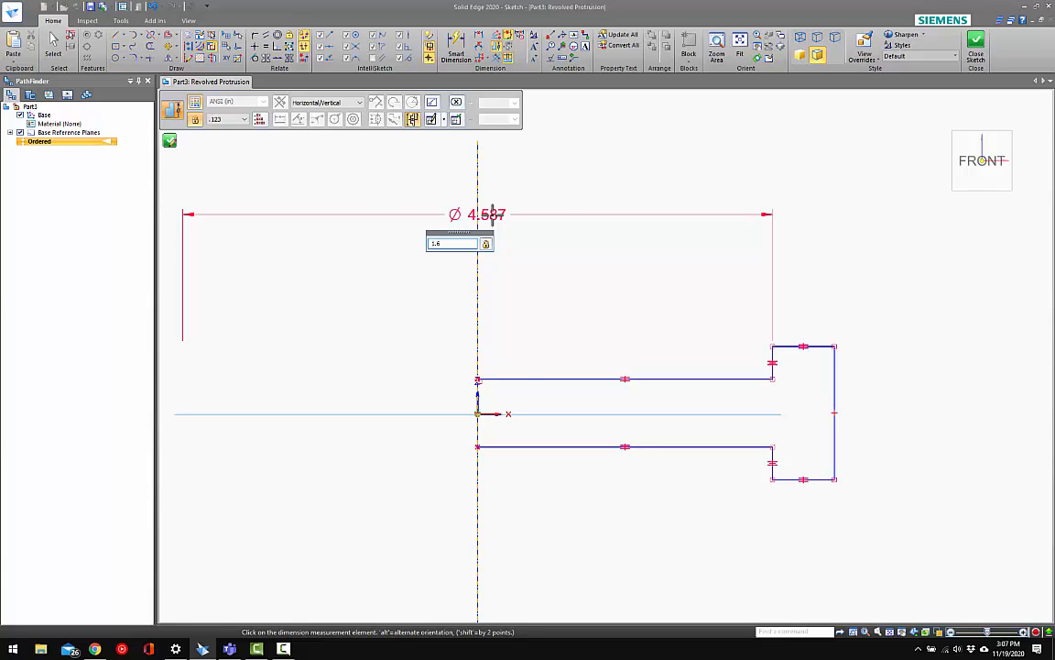
key(Return)
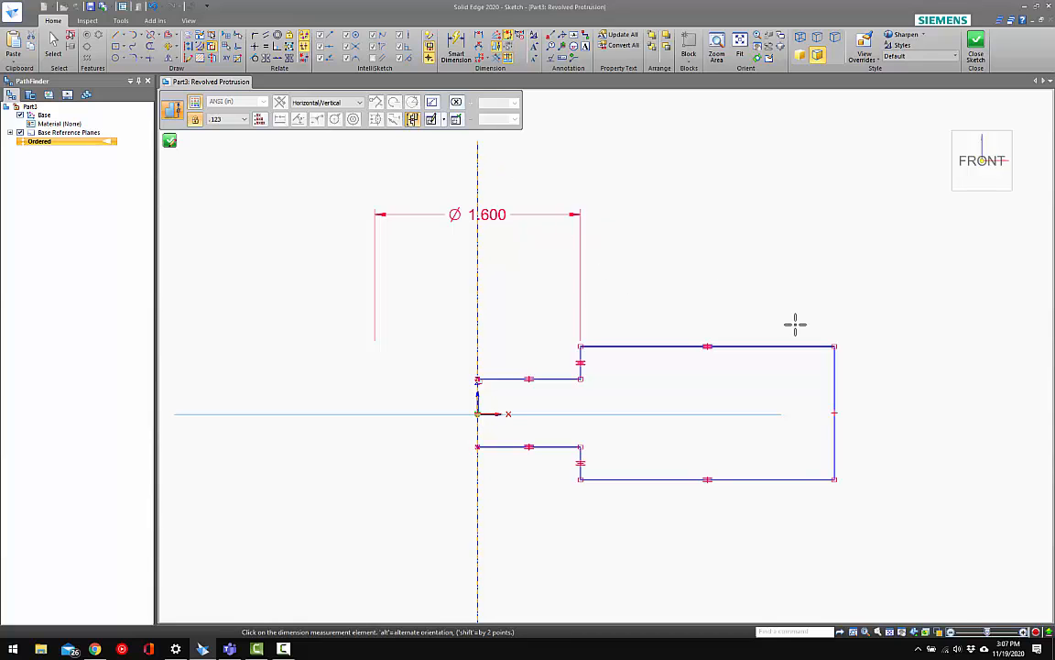
Dimension the rim's outer edge as a diameter about the revolution axis and set it to 2 in
click(834, 344)
click(627, 219)
scroll(462, 183, down, 1)
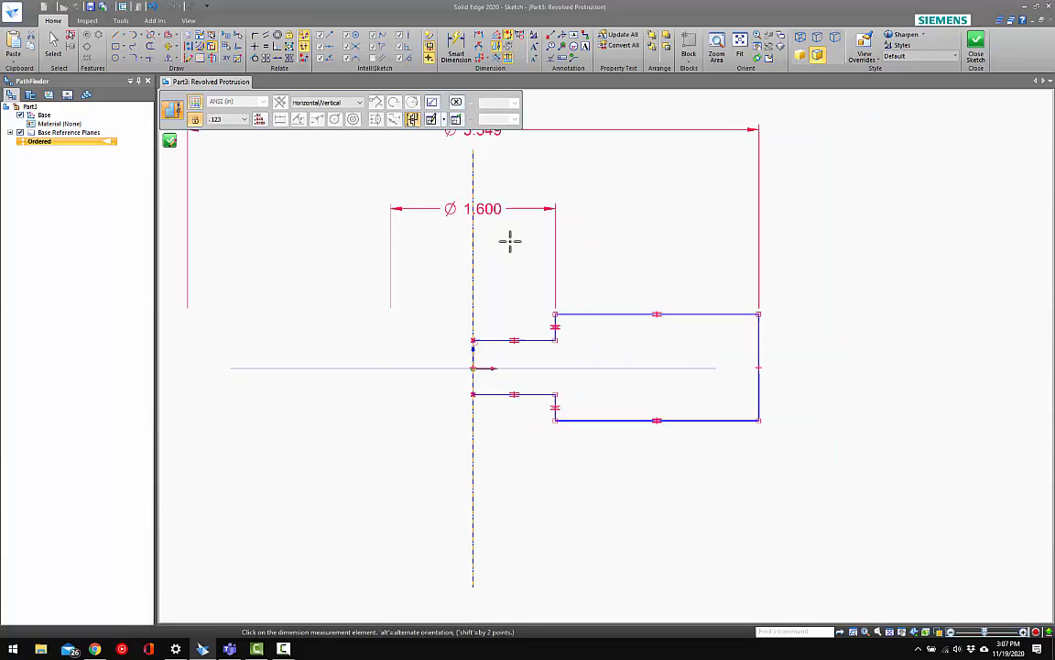
scroll(508, 231, down, 2)
click(511, 210)
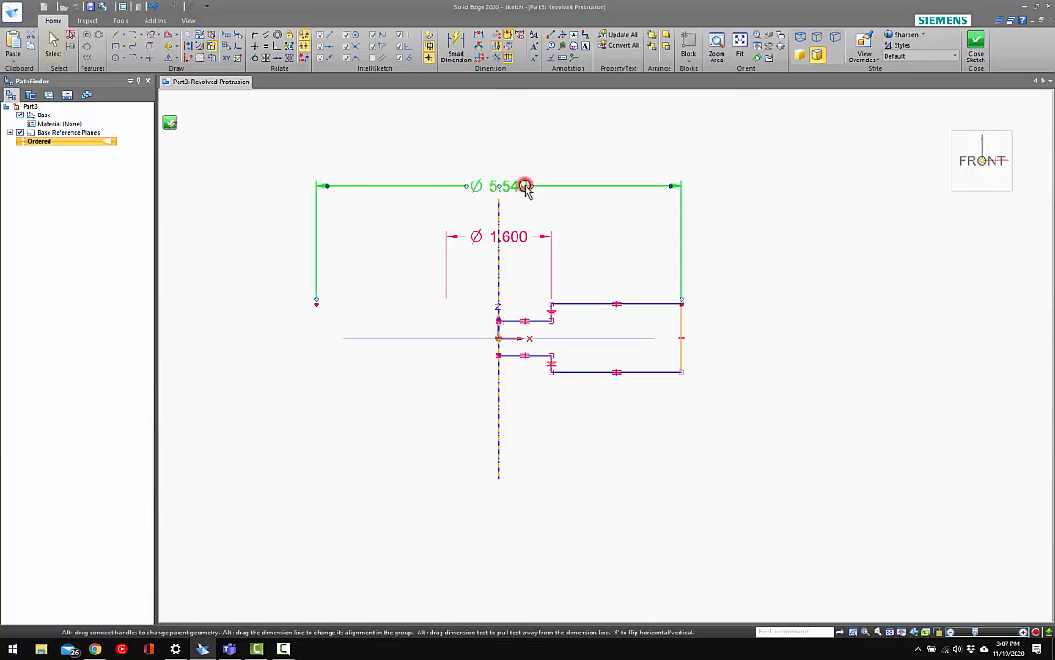
key(Escape)
click(525, 186)
click(526, 188)
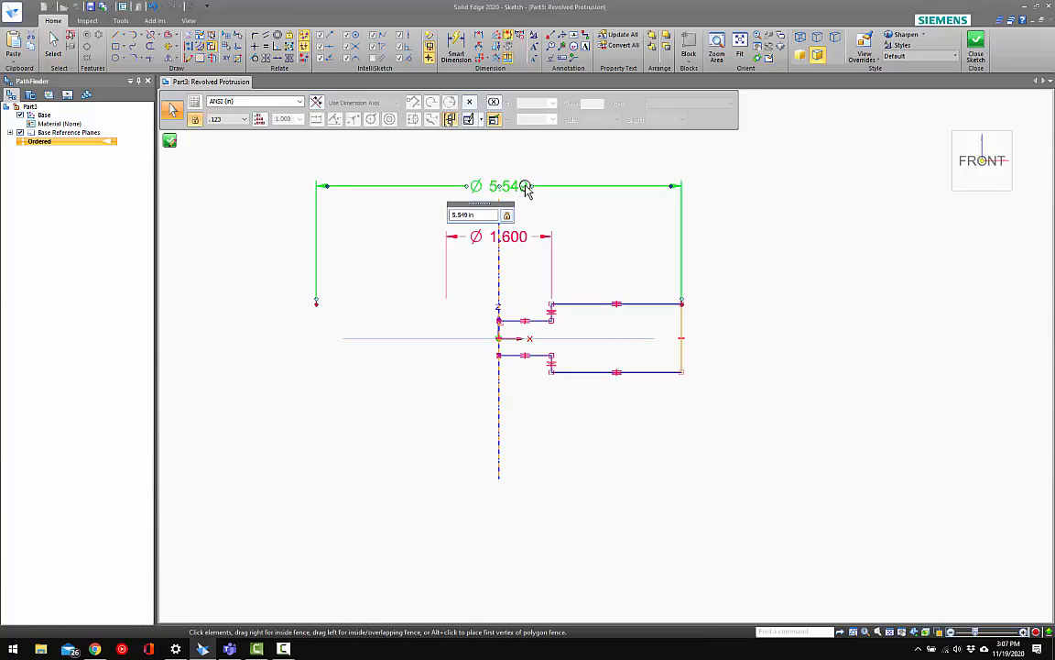
click(479, 216)
drag(479, 216, 430, 211)
text(2)
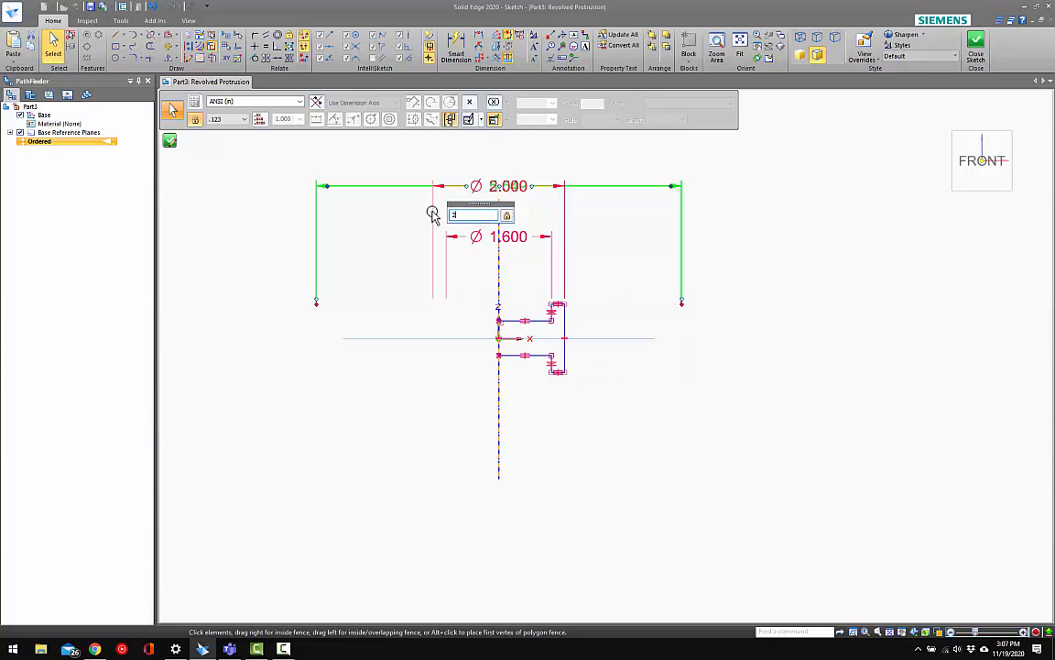
key(Return)
click(618, 292)
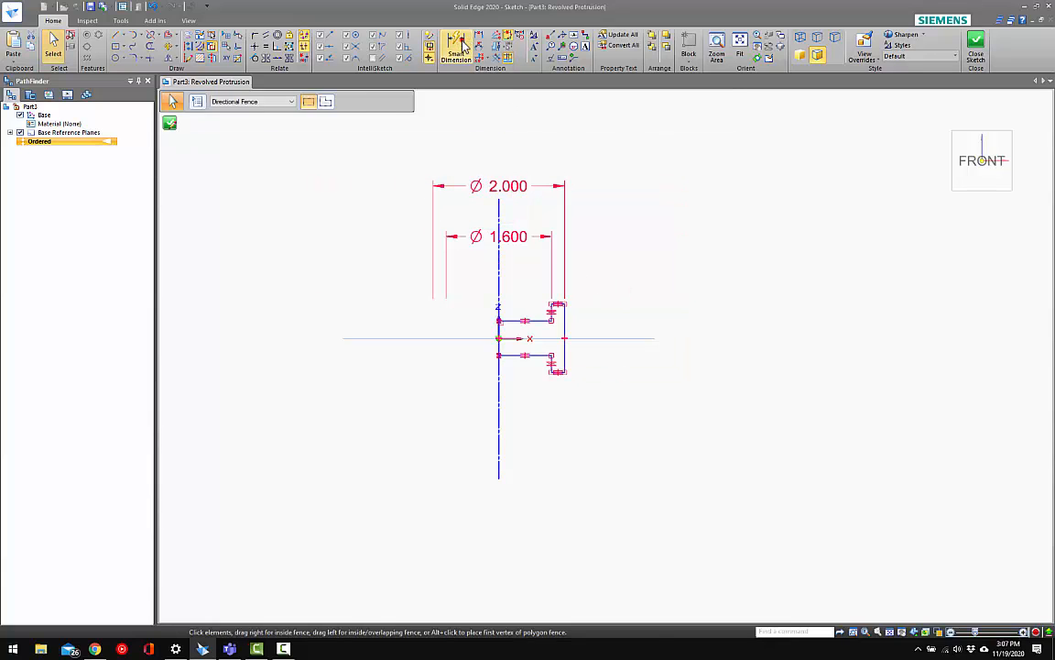
Dimension the web's thickness along the revolution axis and set it to .25 in
click(462, 43)
scroll(500, 337, up, 4)
click(497, 313)
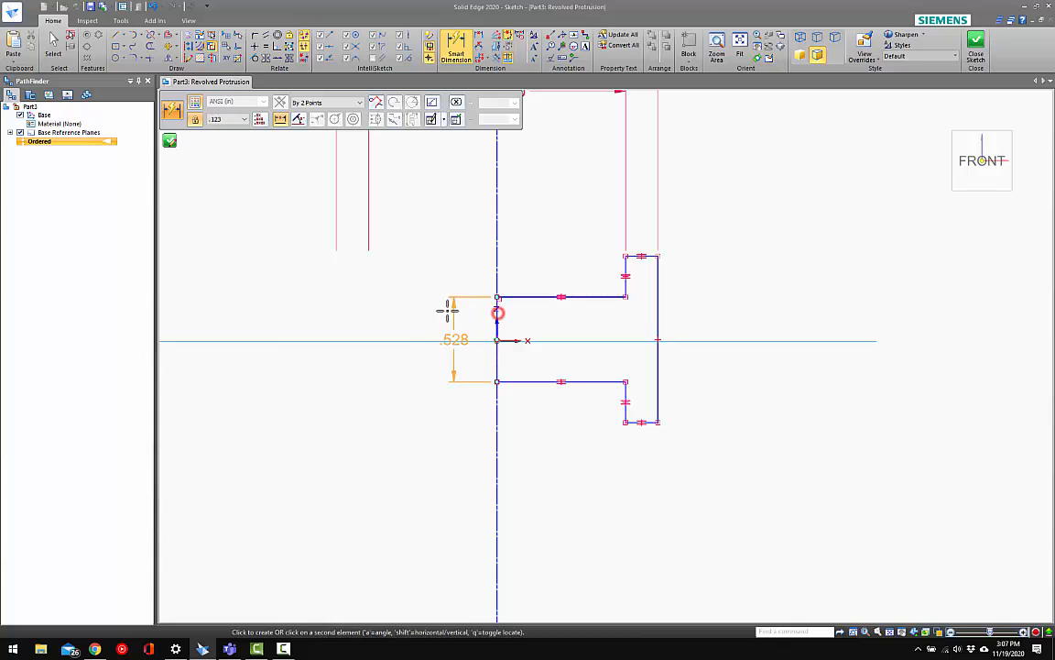
click(436, 310)
text(.2)
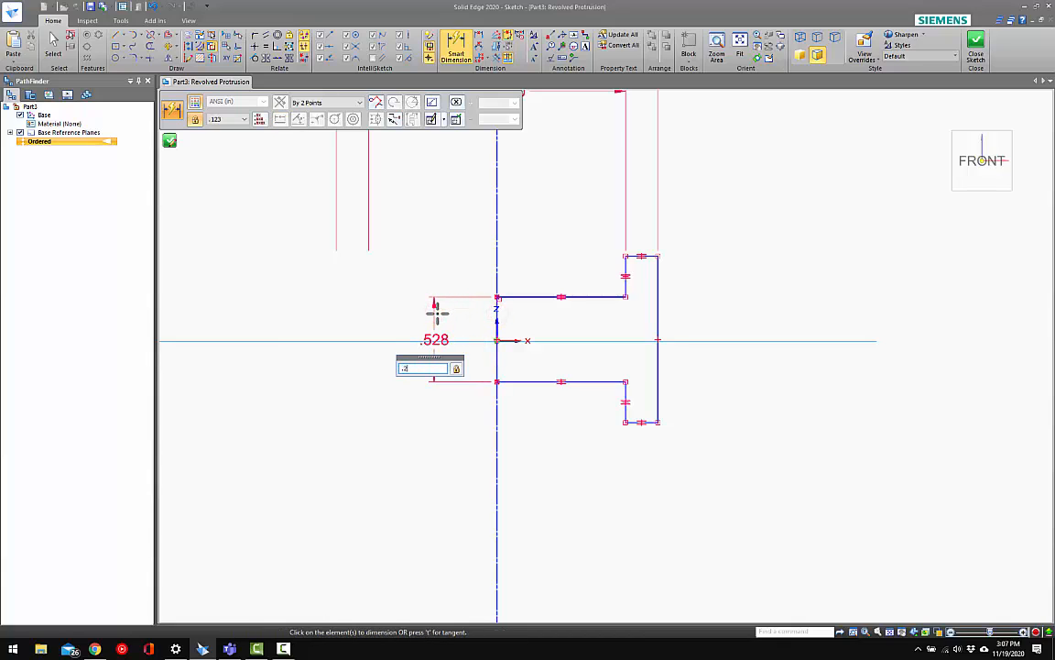
text(5)
key(Return)
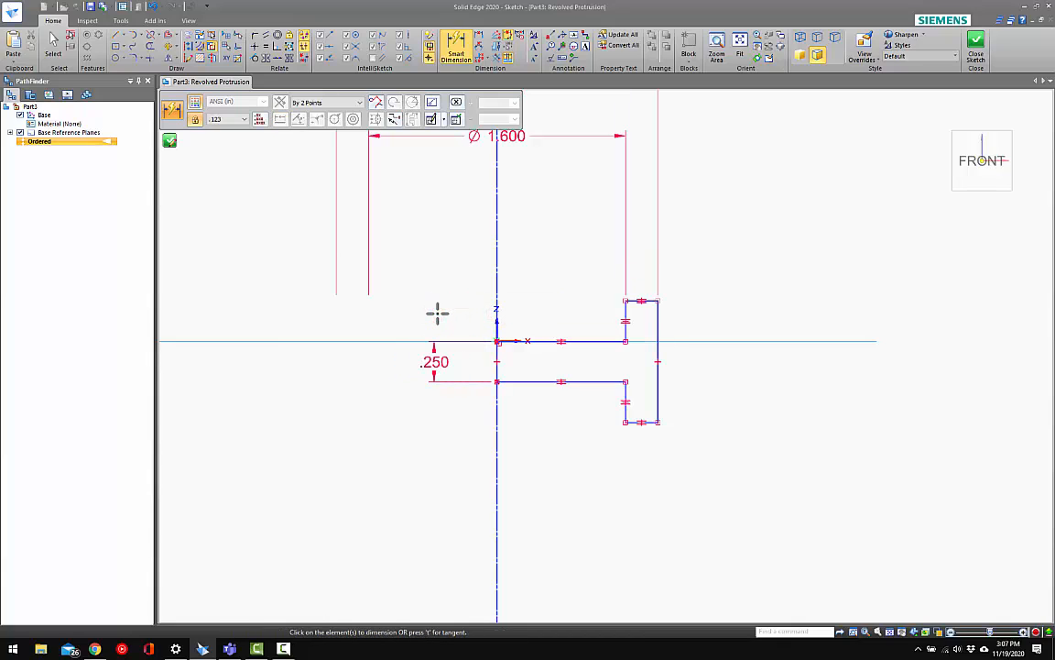
Dimension the height of the rim's outer vertical edge and set it to .5 in
click(658, 311)
click(718, 330)
text(.5)
key(Return)
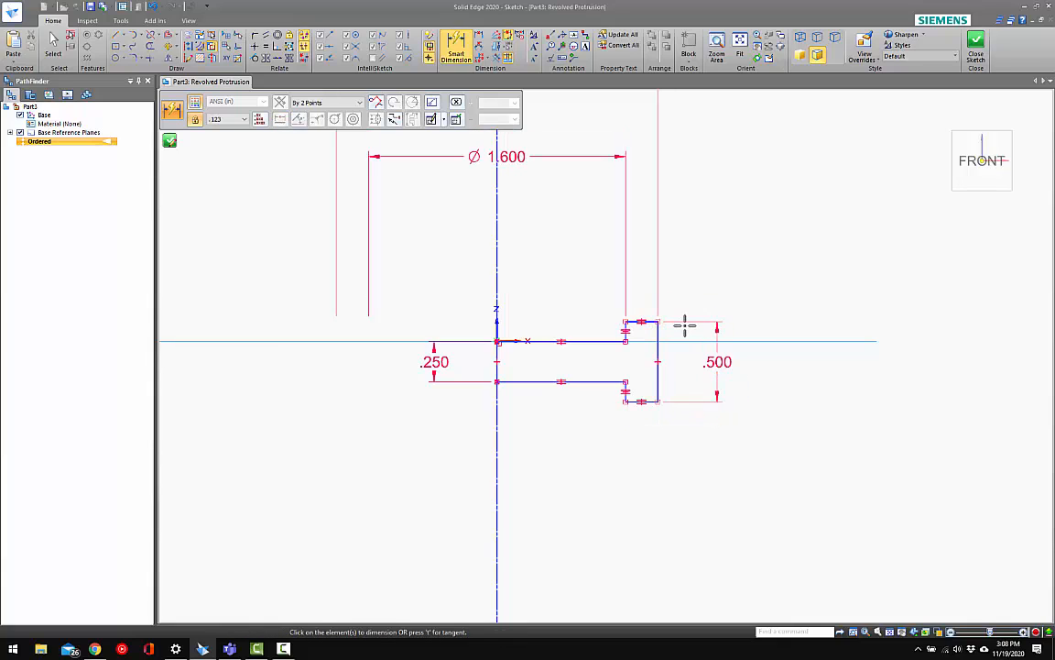
key(Escape)
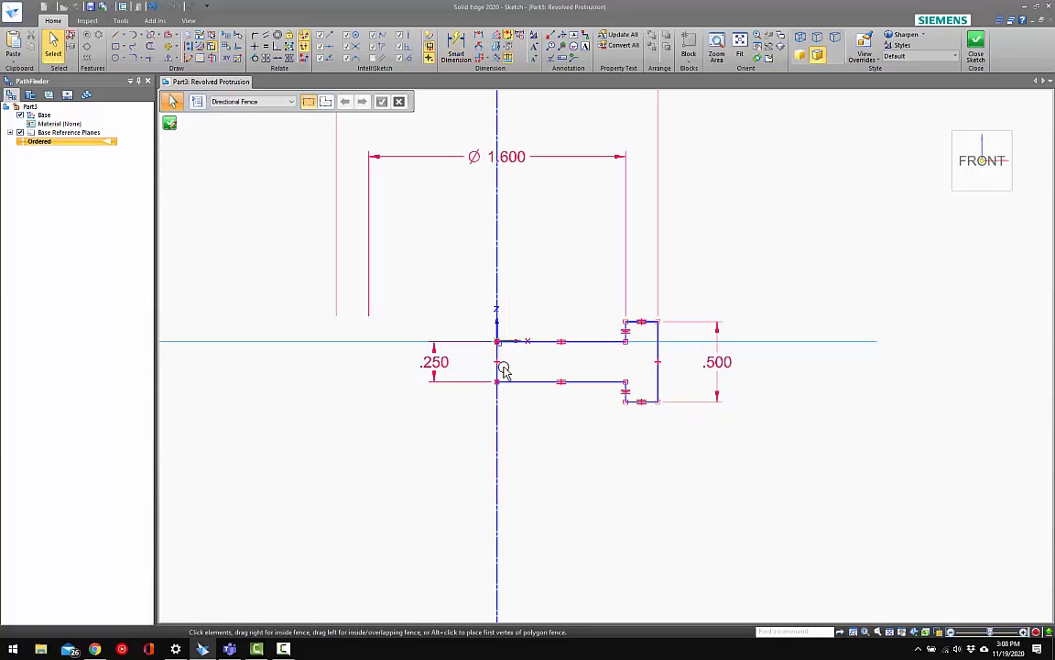
Connect the midpoint of the rim's outer edge to the horizontal reference line to centre the profile vertically
scroll(502, 370, up, 2)
scroll(550, 383, down, 3)
scroll(637, 371, up, 3)
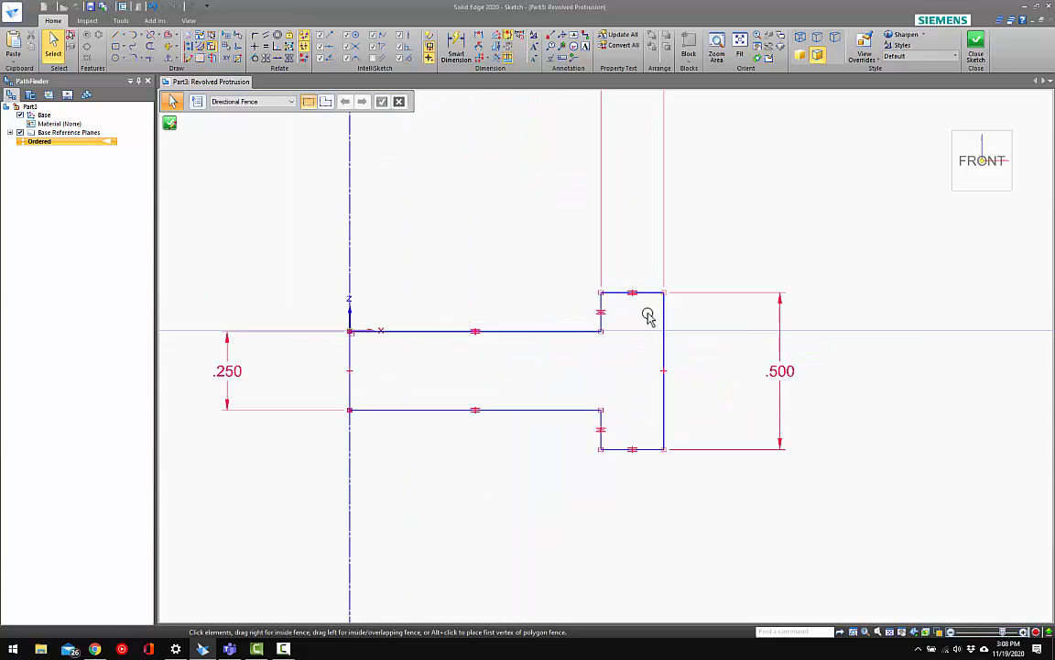
click(255, 35)
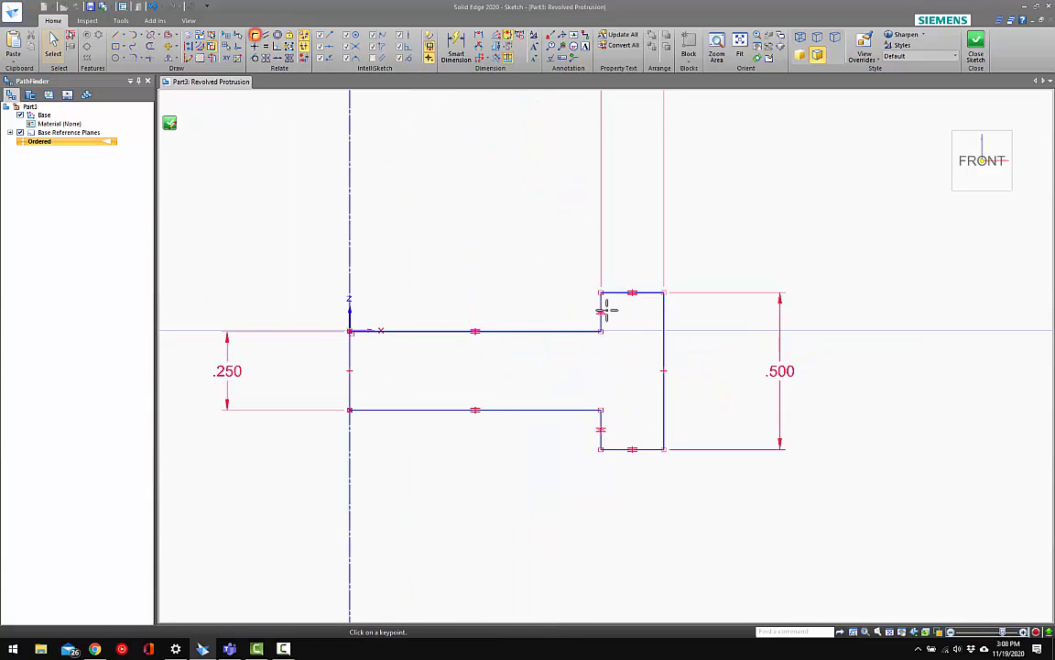
click(664, 370)
click(700, 329)
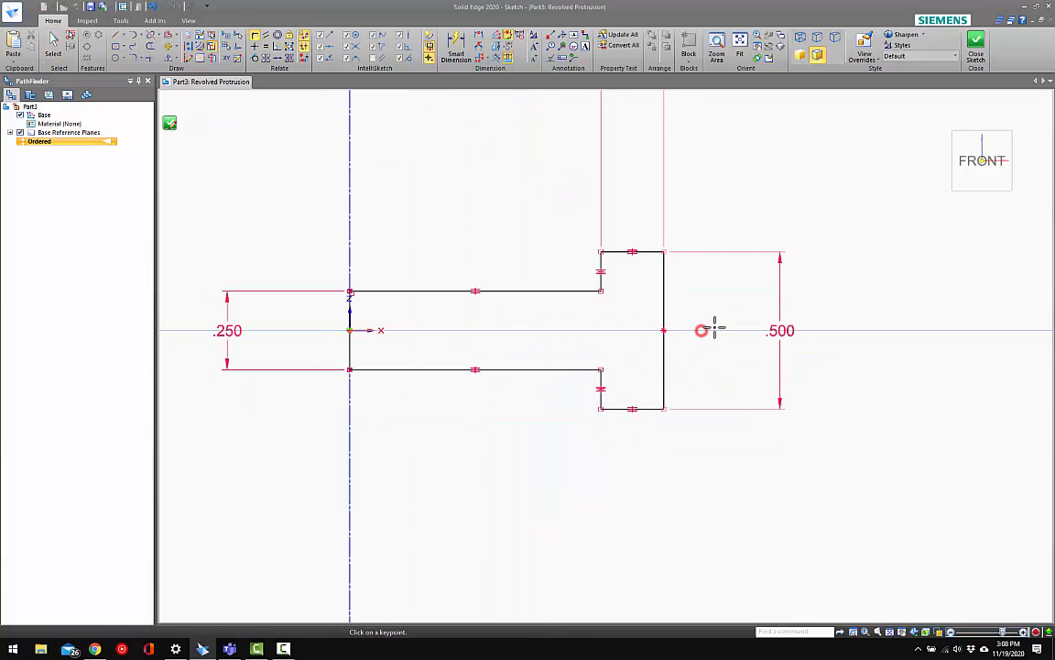
Finish the profile sketch and revolve it a full 360° around the axis into a solid
scroll(654, 365, down, 1)
scroll(641, 371, down, 3)
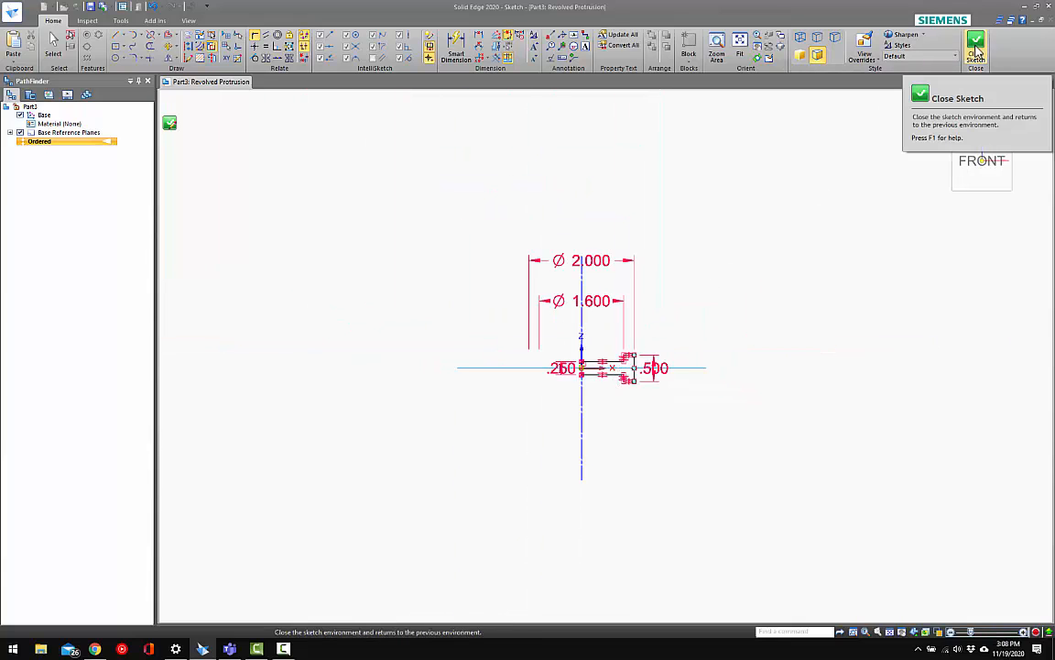
click(977, 51)
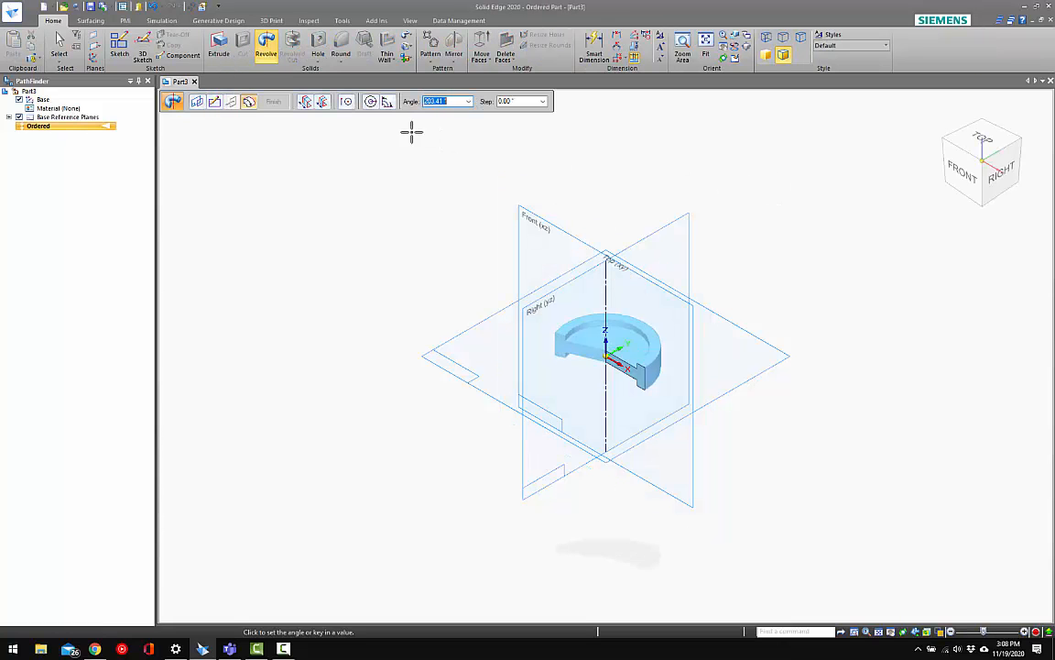
click(370, 102)
right_click(436, 246)
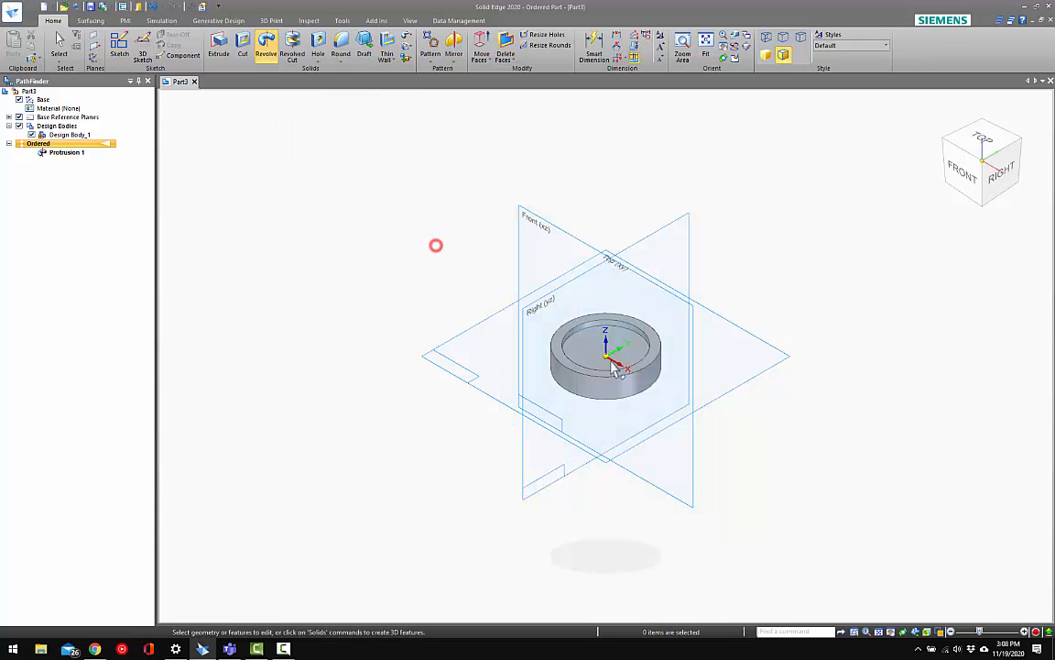
Save the revolved part as Spring Seat Middle in the Adjustable Part Blog Video folder
middle_drag(613, 366, 623, 330)
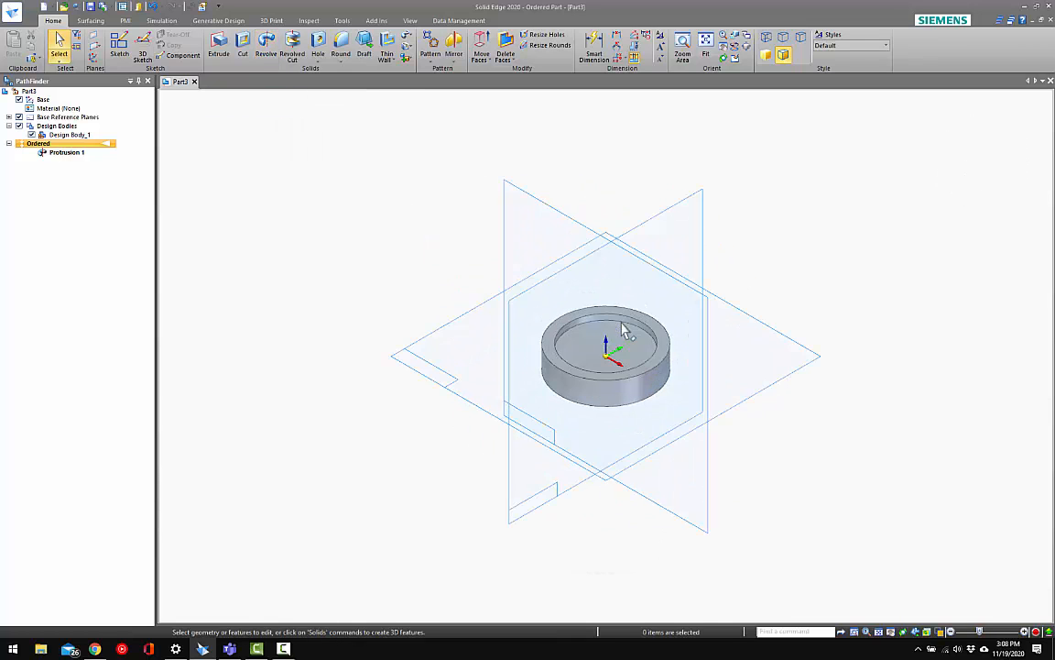
click(612, 176)
key(ctrl+s)
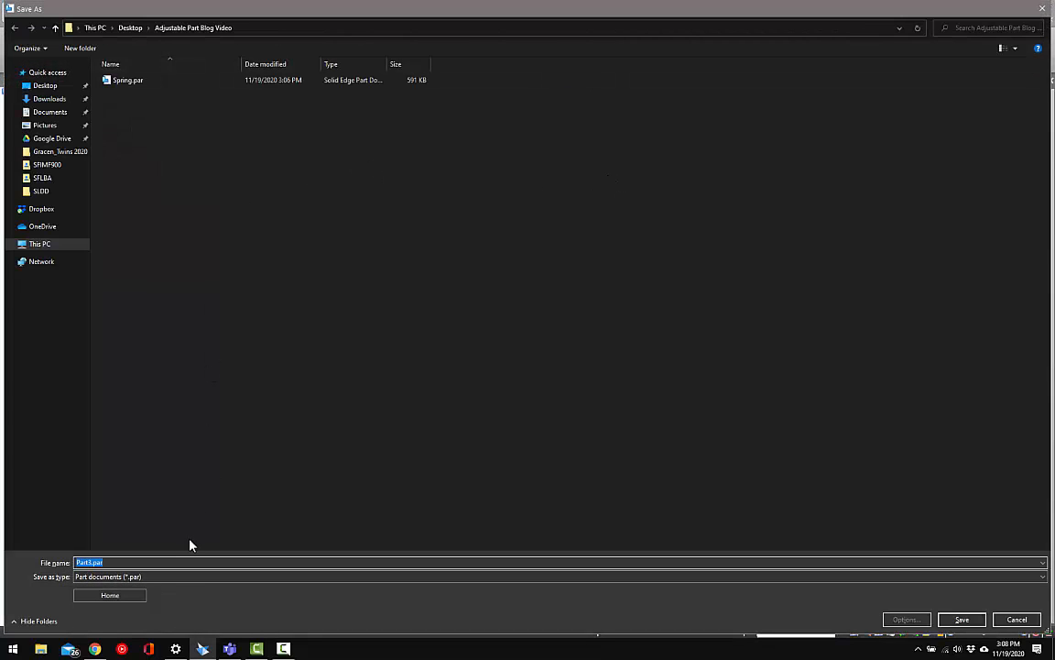
text(Spring Seat M)
text(odel)
key(Return)
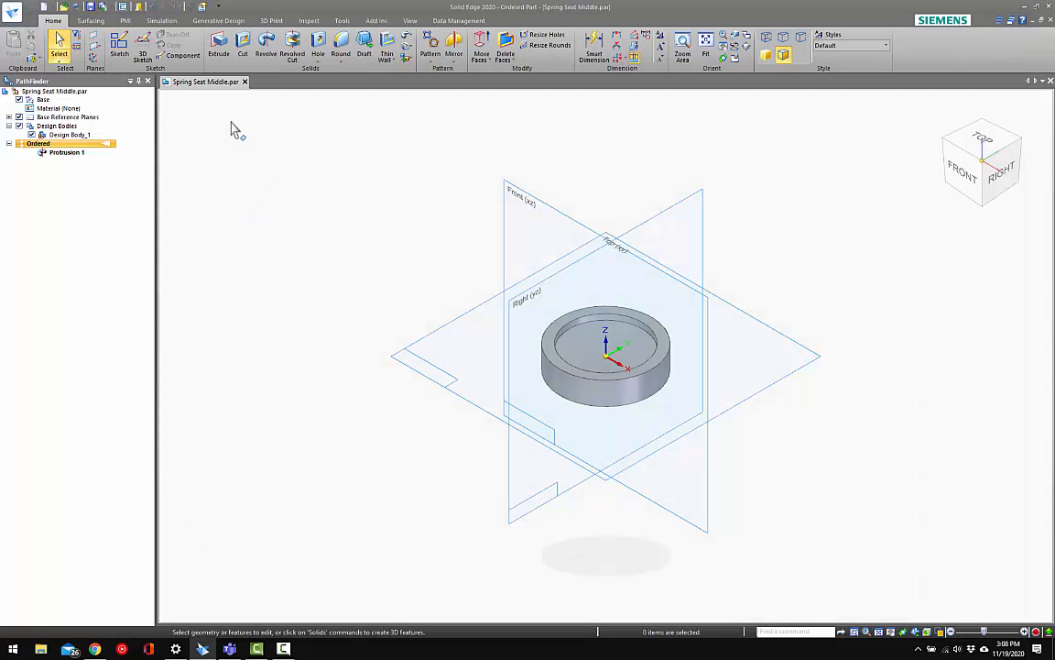
Save the part under the new name Spring Seat in the same folder
click(13, 13)
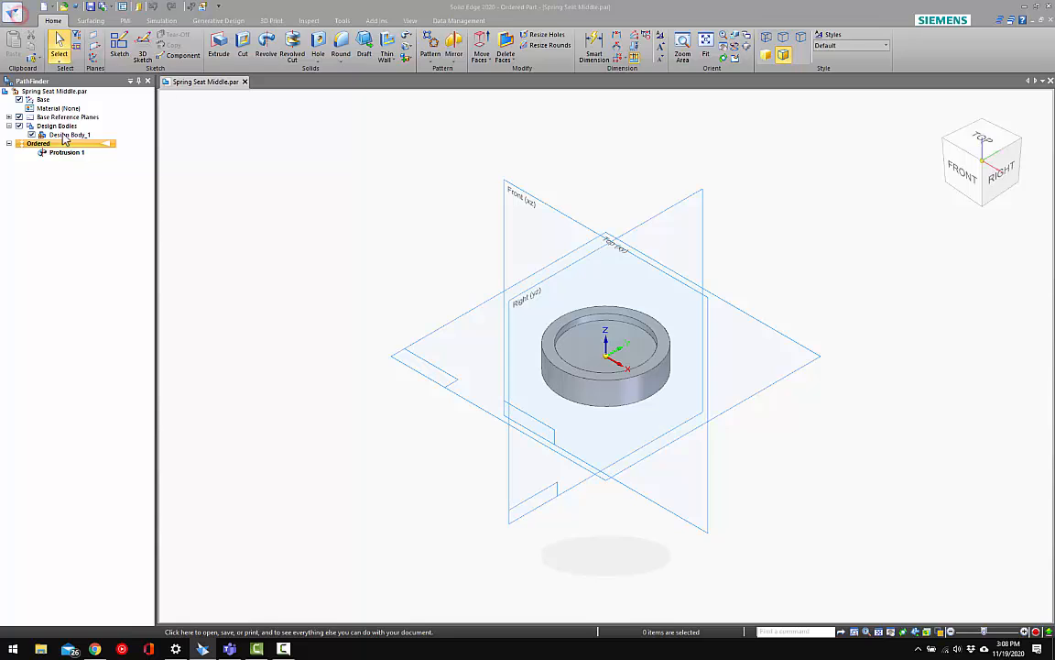
mouse_move(37, 135)
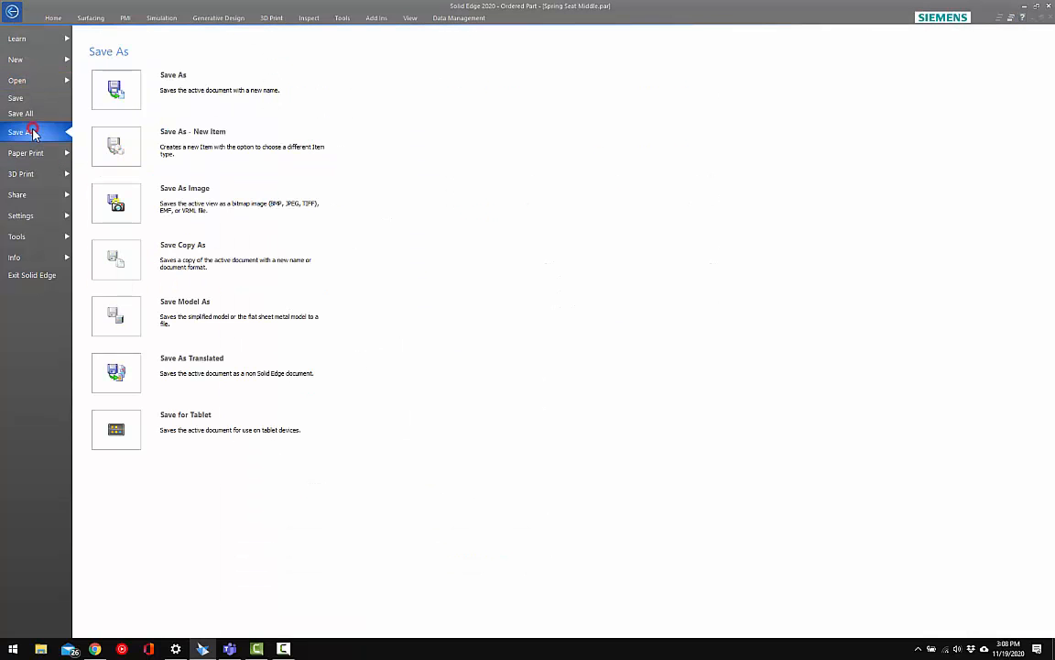
click(119, 94)
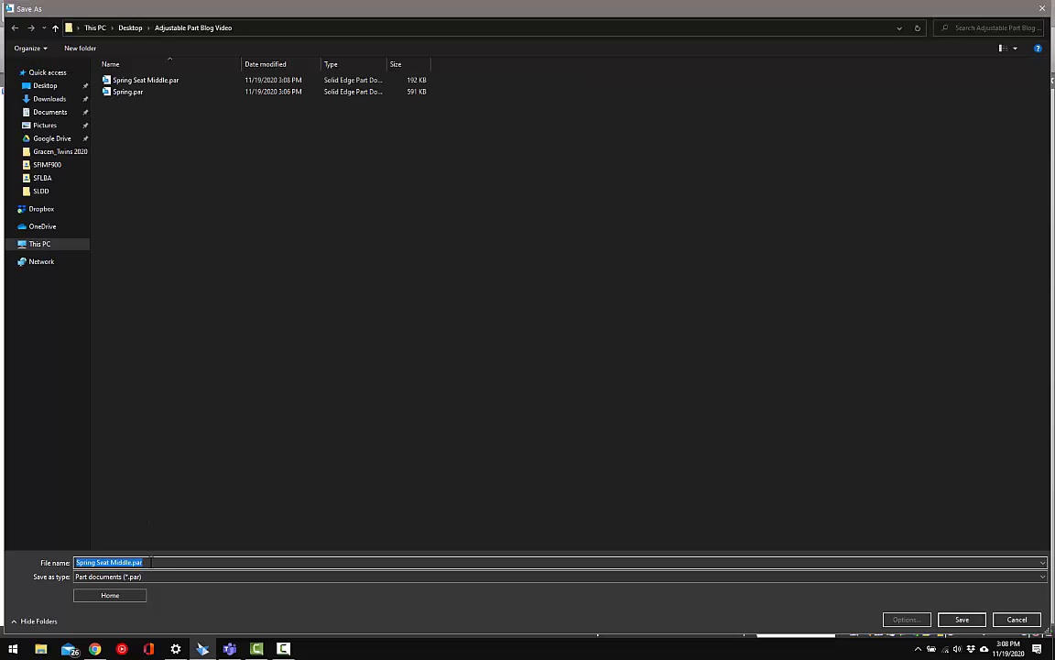
drag(112, 561, 156, 562)
key(BackSpace)
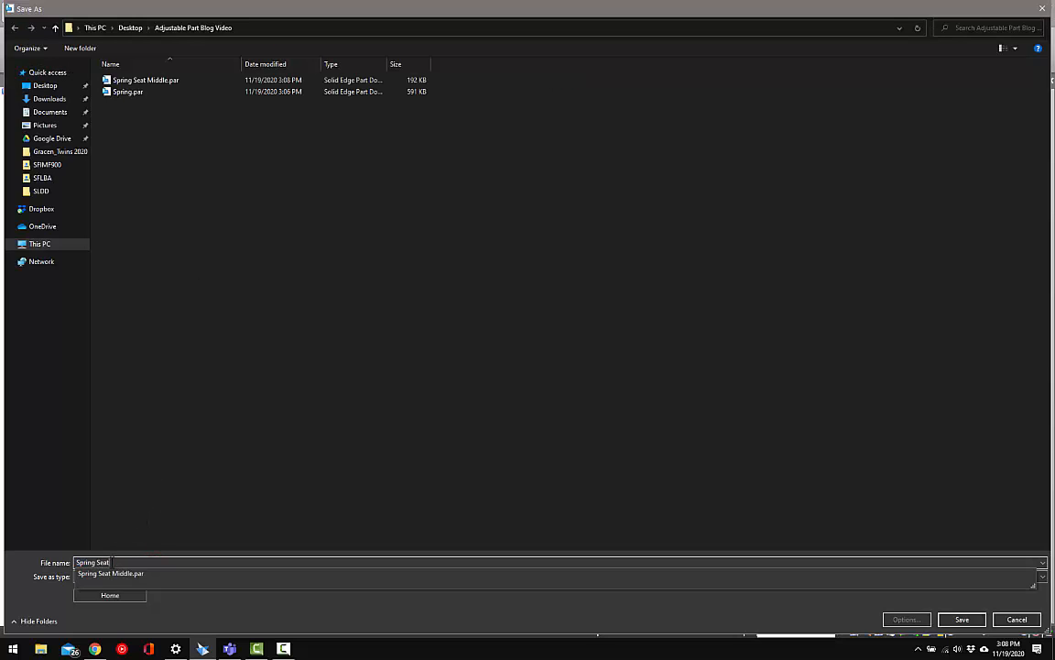
key(Return)
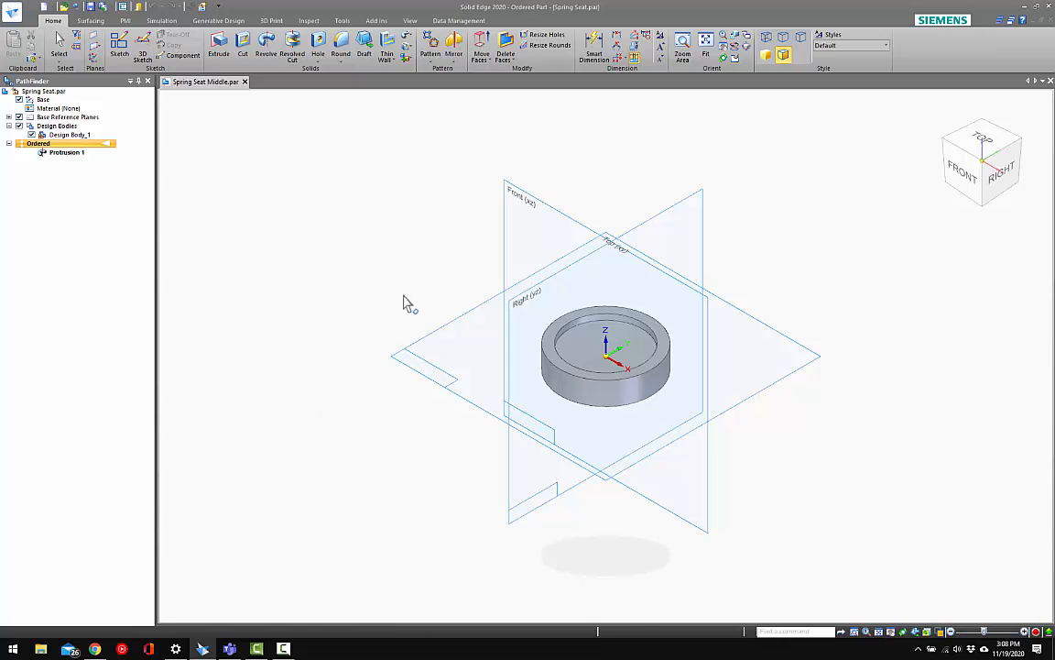
Edit the revolved protrusion's profile and delete the web's lower horizontal line and the rim's lower inner vertical line
click(80, 154)
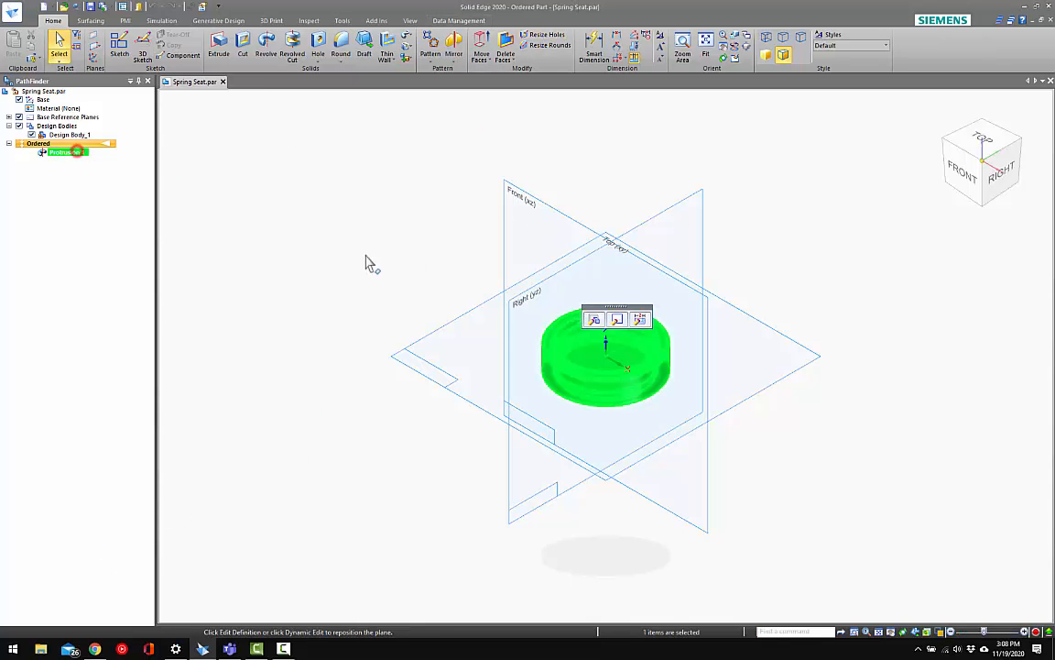
click(620, 321)
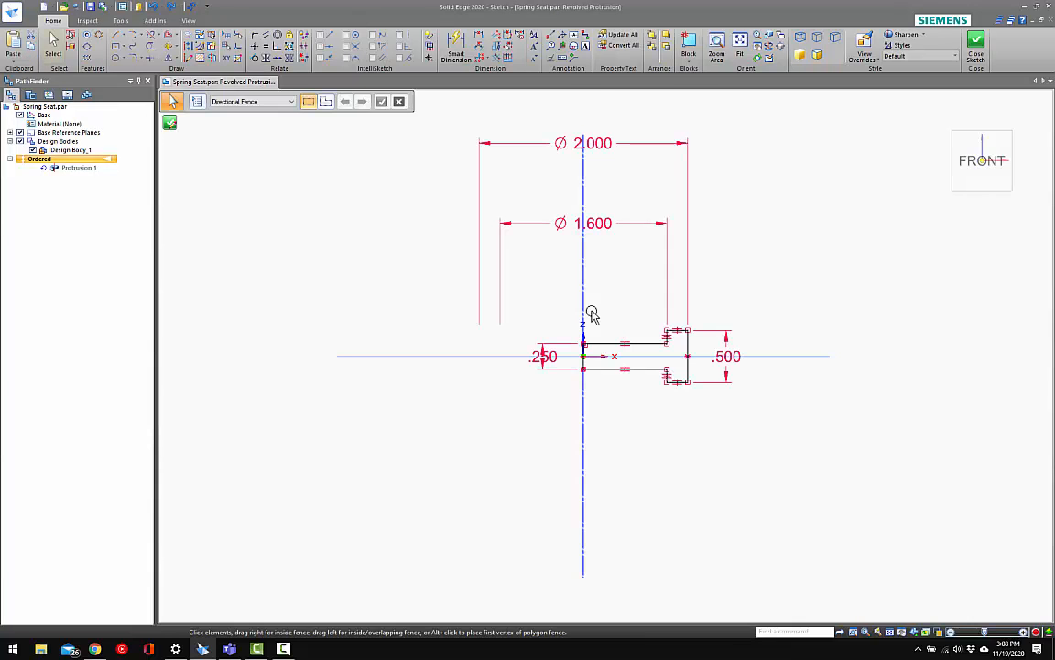
scroll(687, 374, up, 5)
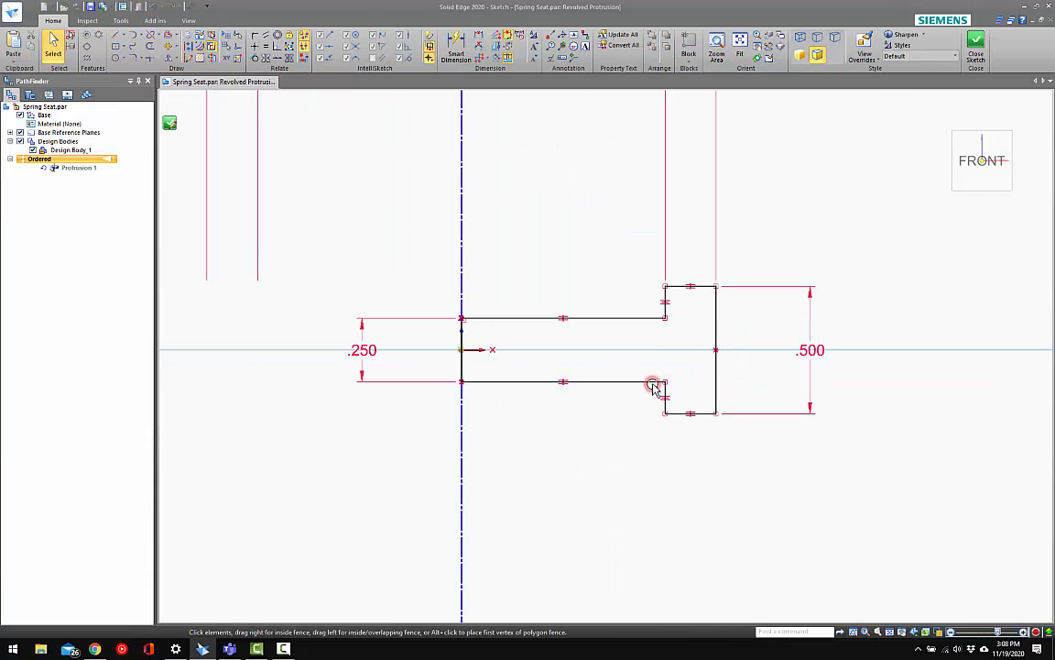
click(652, 383)
key(Delete)
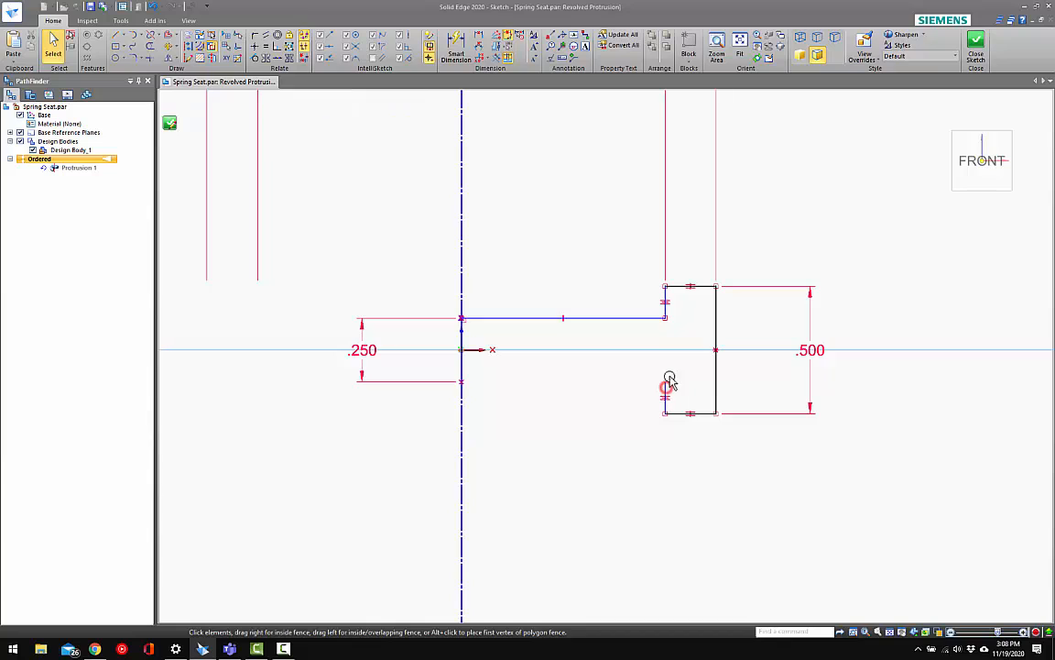
click(668, 382)
key(Delete)
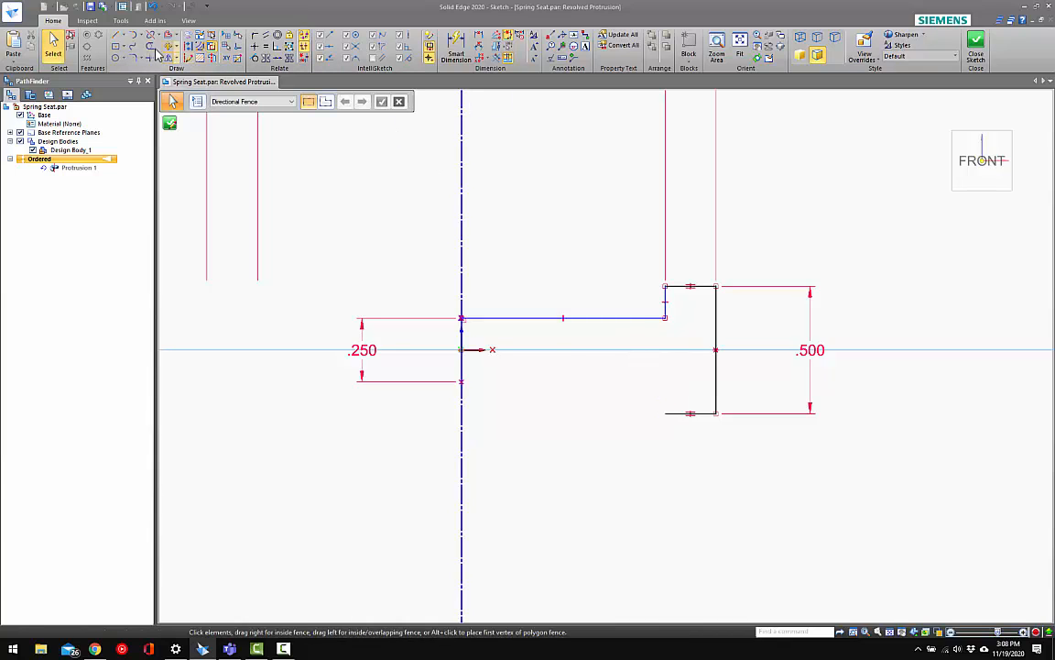
Join the profile's axis-side vertical line and the rim's lower horizontal line into a corner to close the profile
click(150, 57)
click(460, 360)
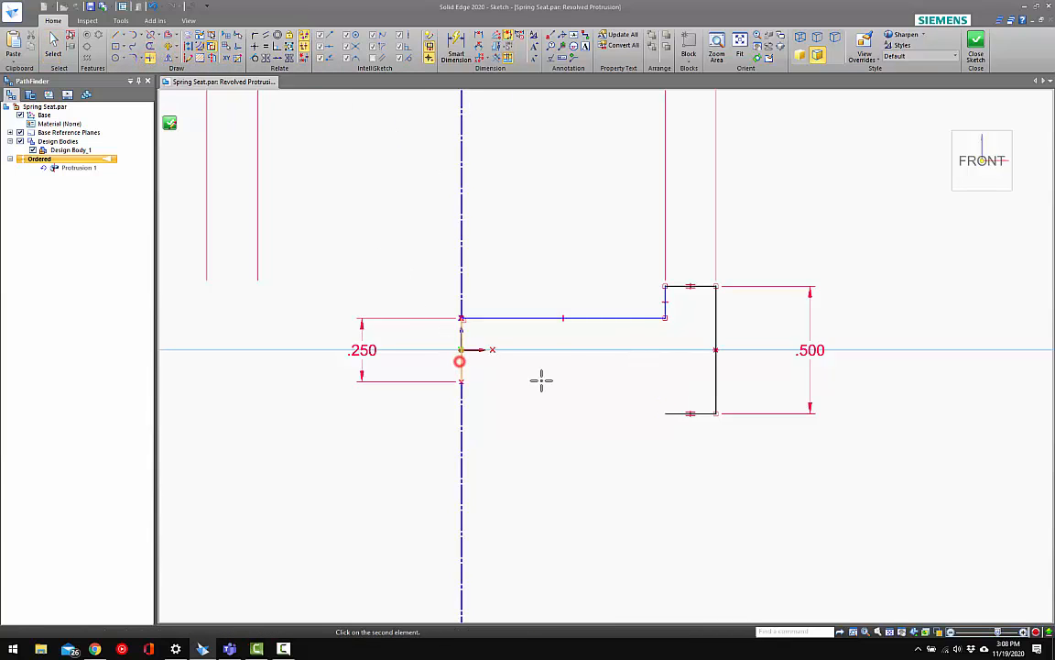
click(674, 411)
key(Escape)
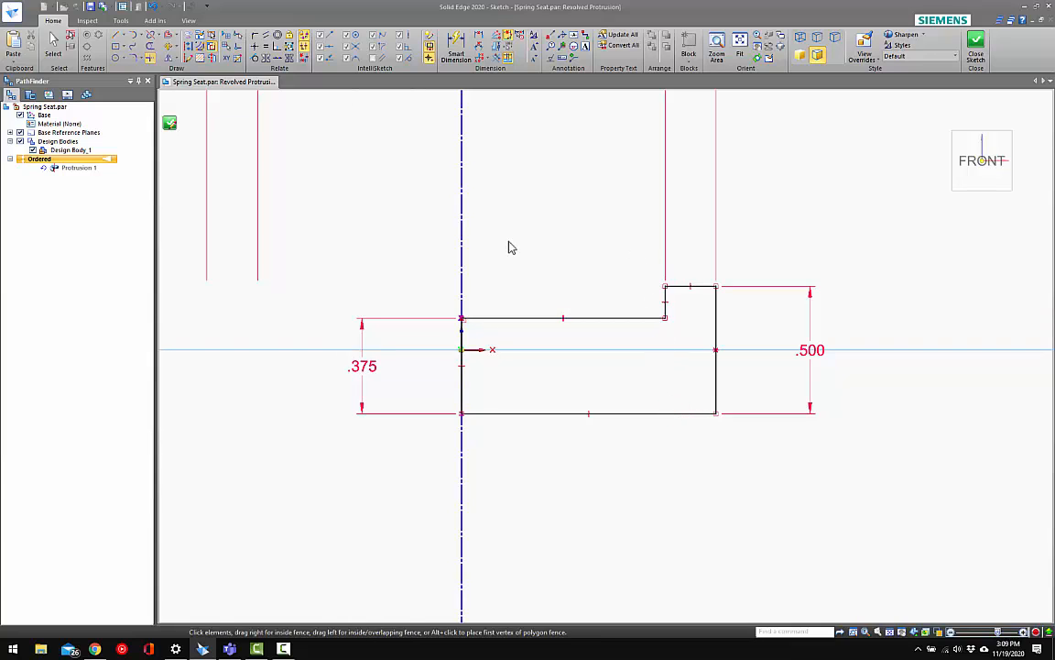
Set the web's thickness to .25 in and the height of the rim's outer edge to .375 in
click(378, 357)
text(.25)
key(Return)
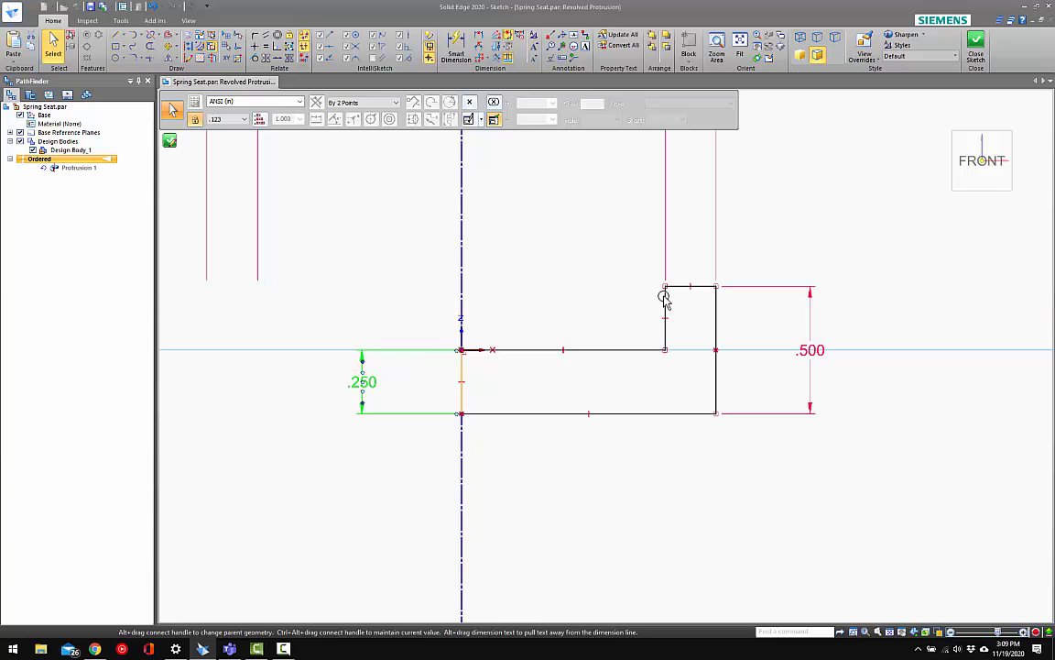
click(812, 349)
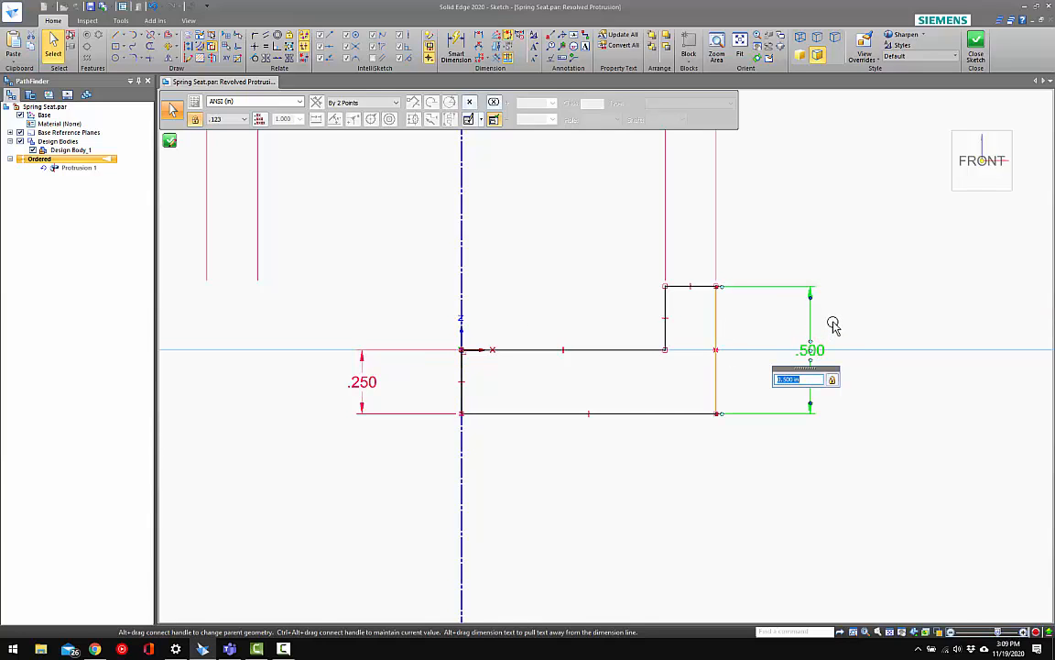
text(.375)
key(Return)
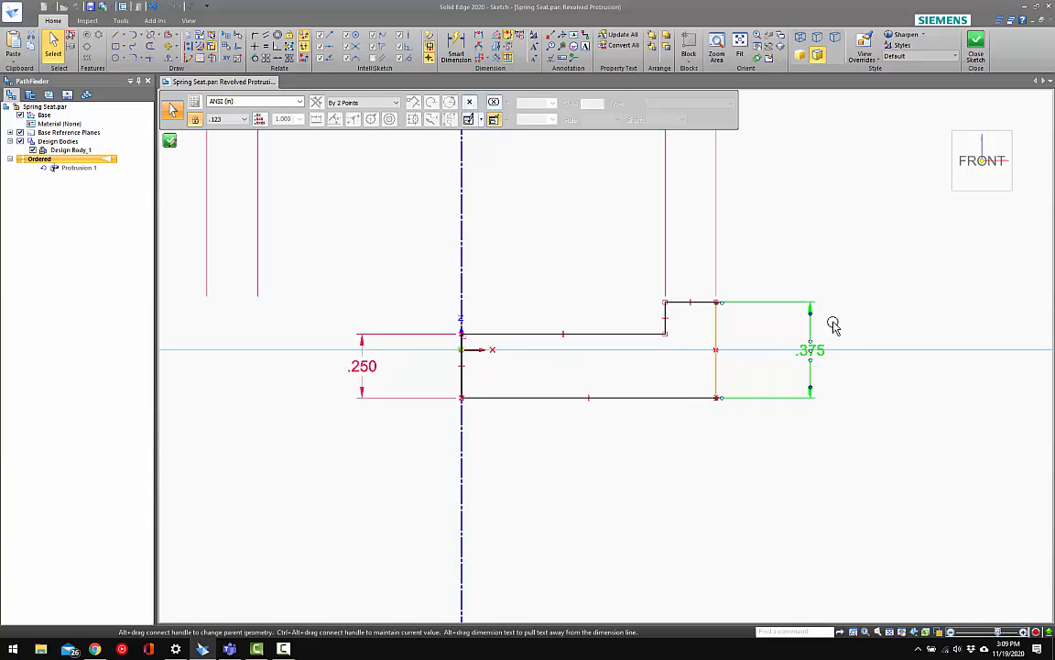
Finish the profile edit to update the revolved protrusion, and close the Spring Seat part
click(976, 44)
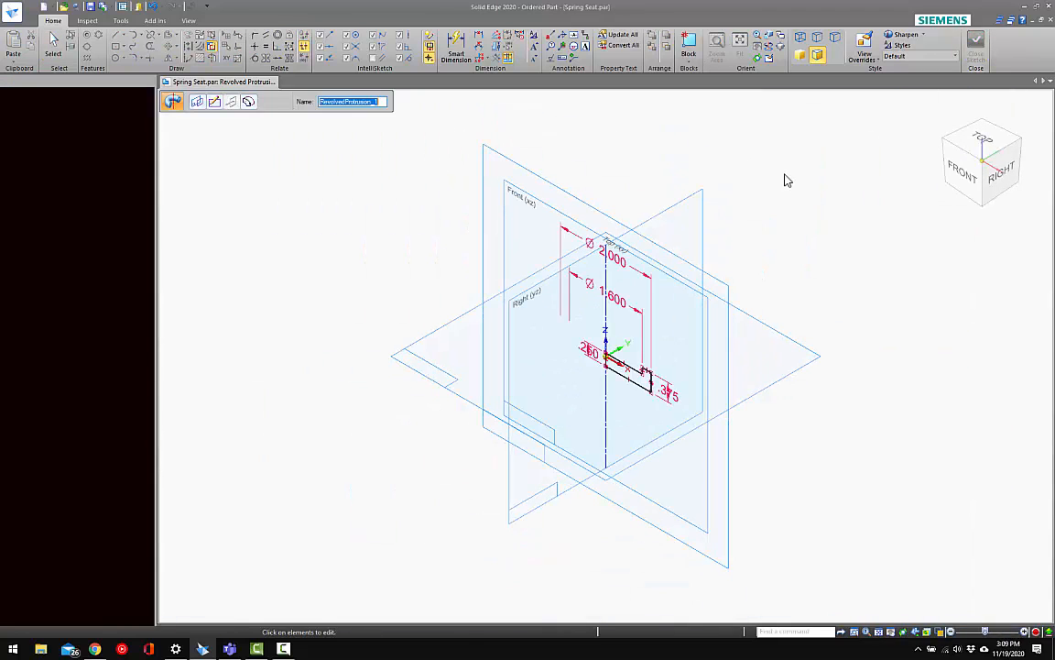
click(282, 101)
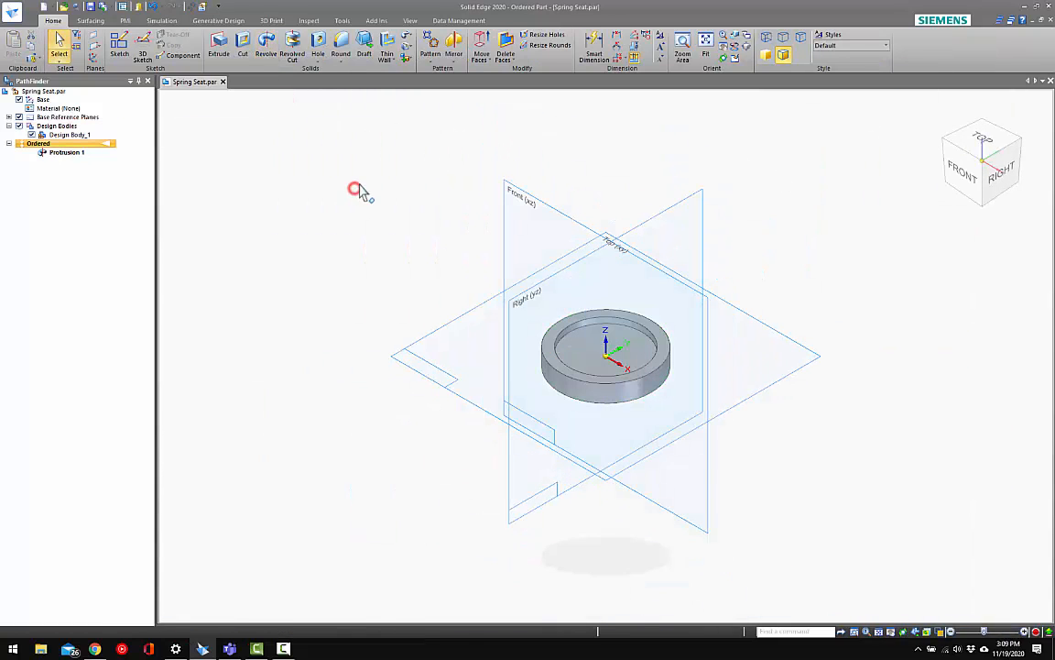
click(221, 82)
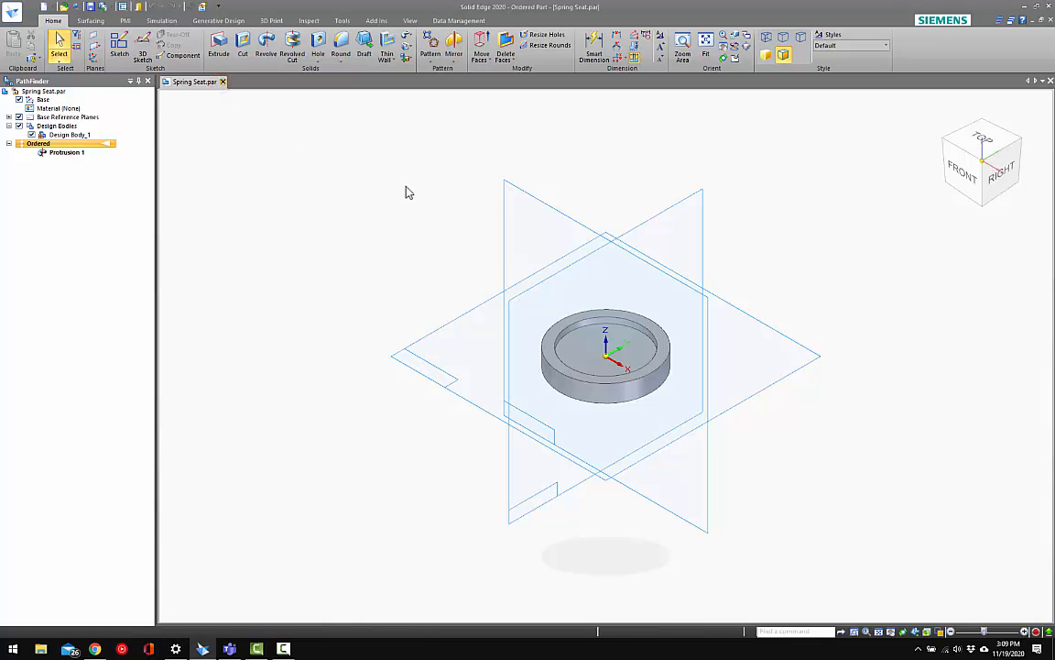
Create a new assembly from the ansi inch assembly.asm user template
key(ctrl+n)
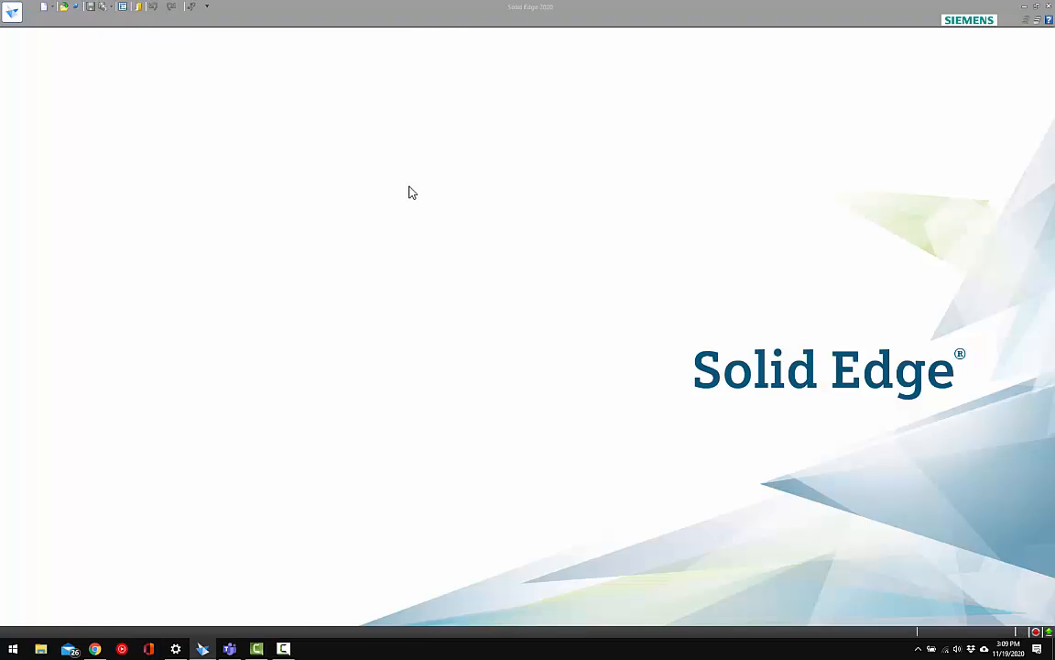
click(344, 211)
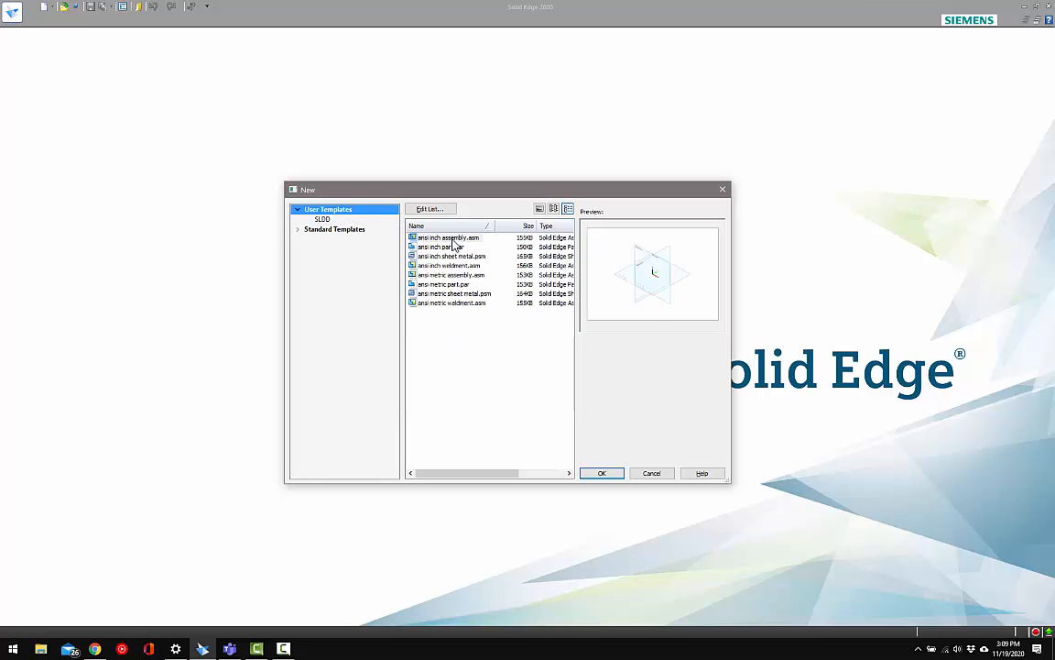
double_click(451, 237)
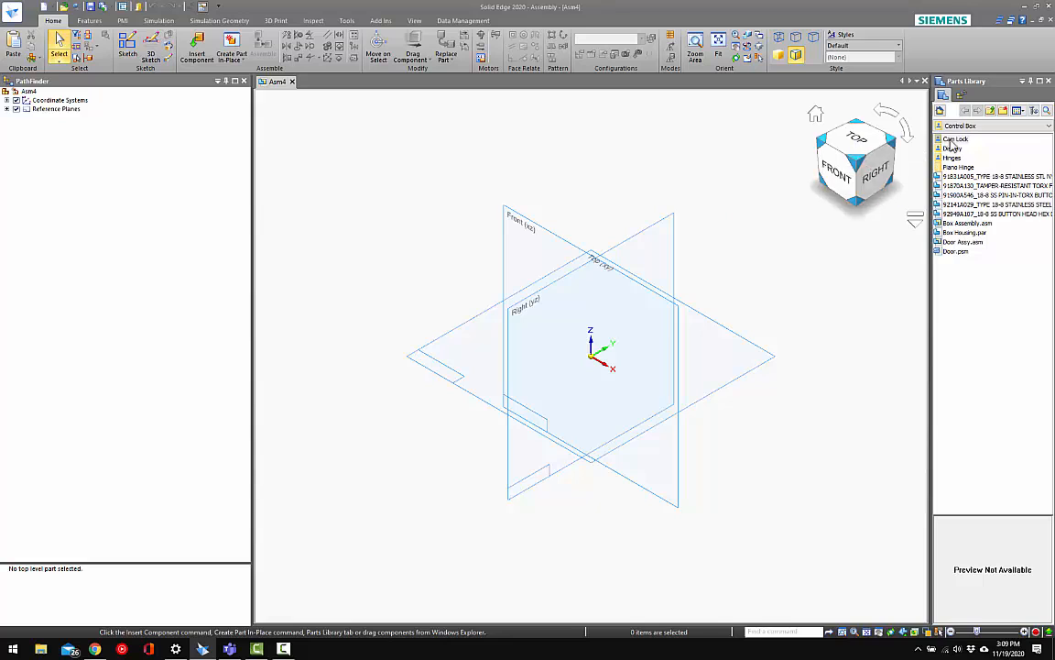
Browse the parts library to the desktop's Adjustable Part Blog Video folder and place Spring Seat Middle.par in the assembly
click(961, 126)
click(971, 139)
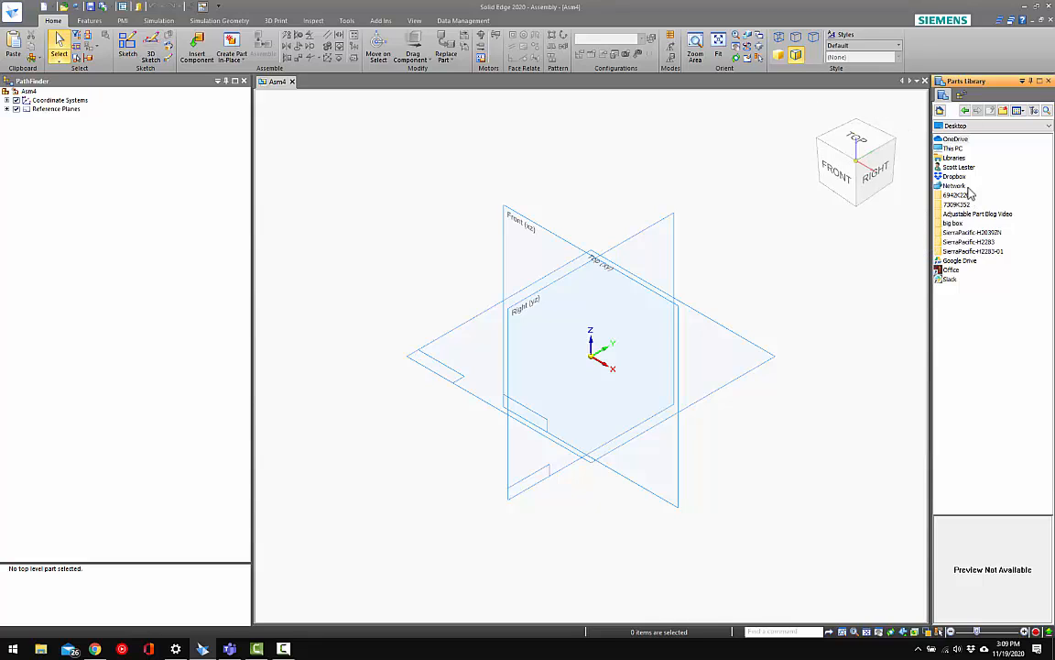
click(971, 213)
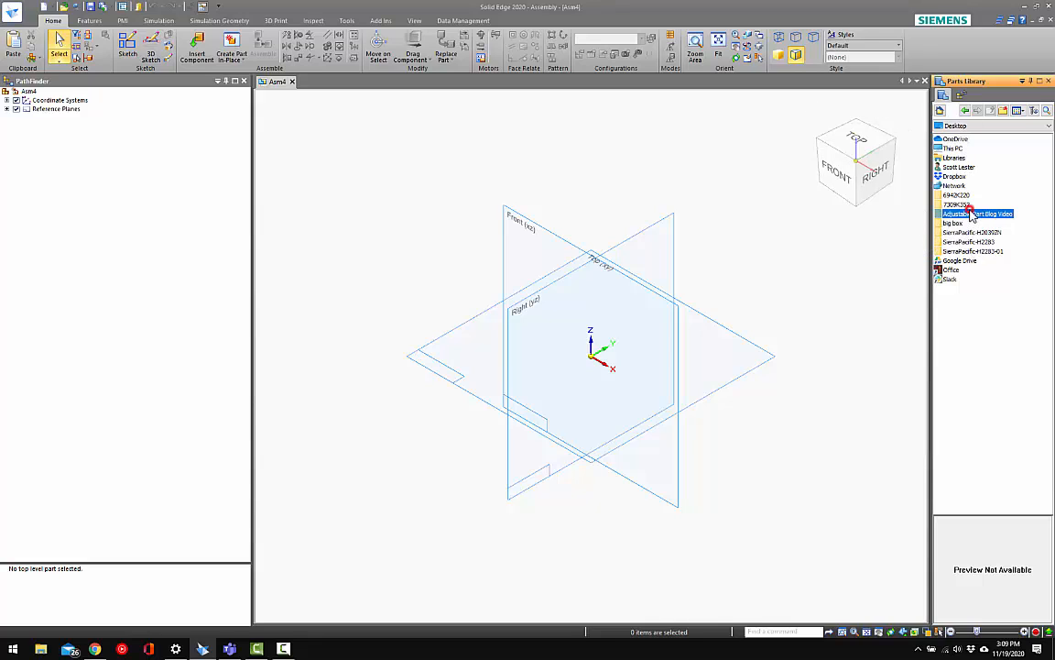
double_click(964, 216)
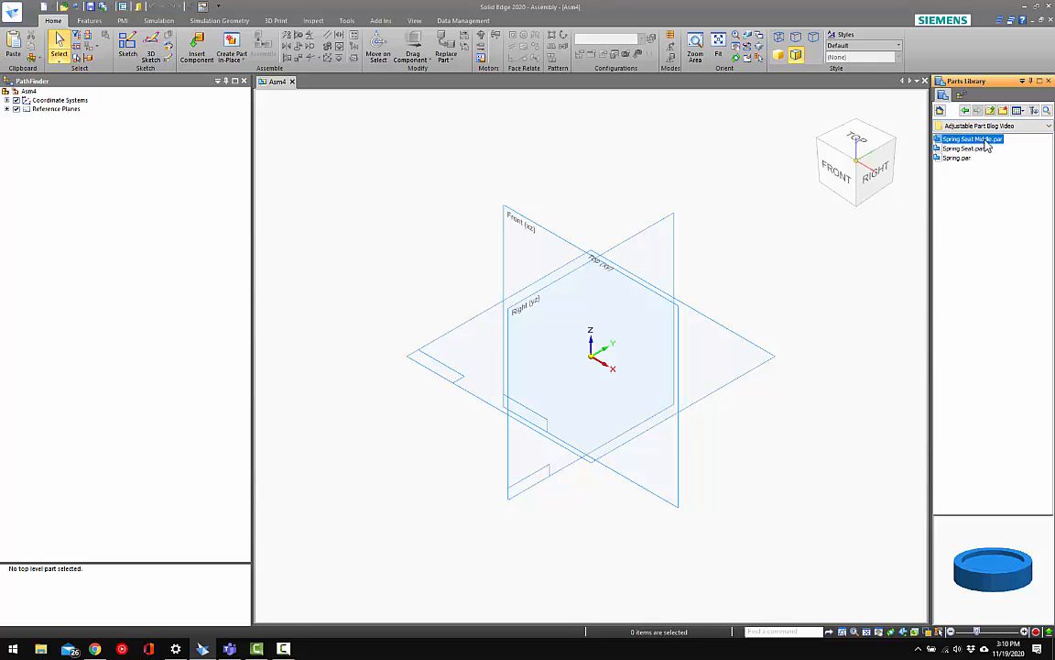
drag(908, 189, 780, 219)
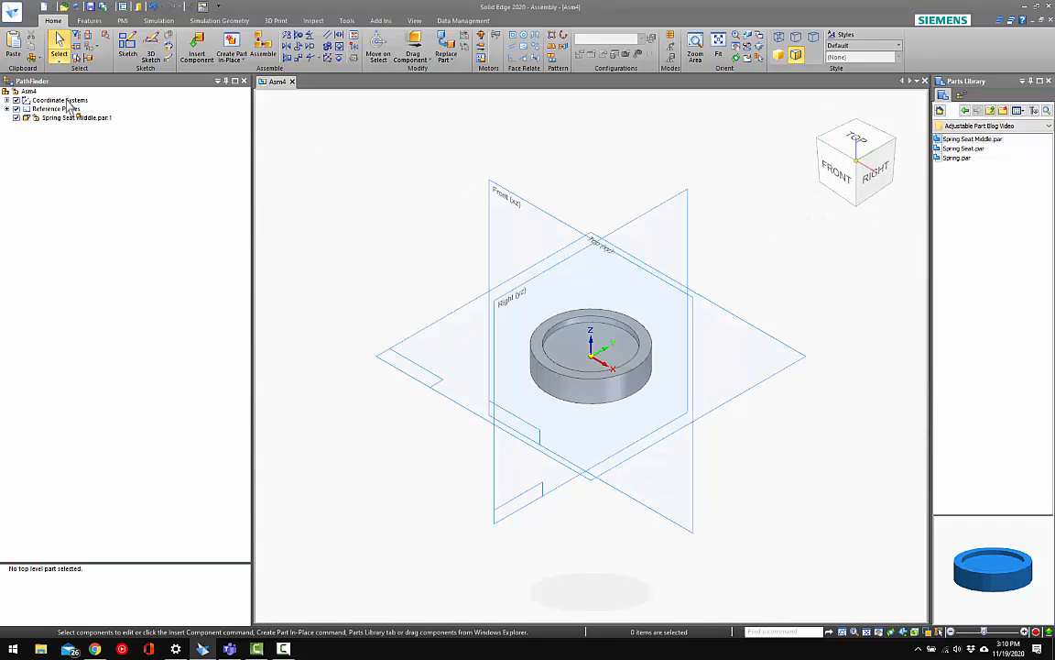
Place Spring Seat.par in the assembly and axially align its outer cylindrical face with the middle seat's, with rotation locked
scroll(621, 327, down, 2)
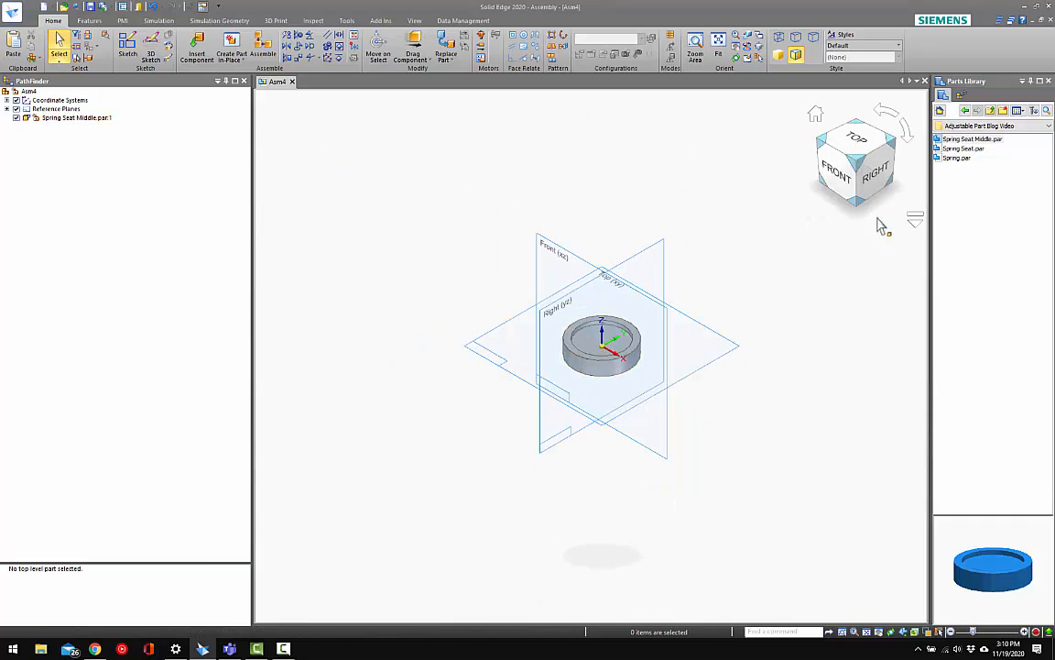
drag(968, 150, 639, 139)
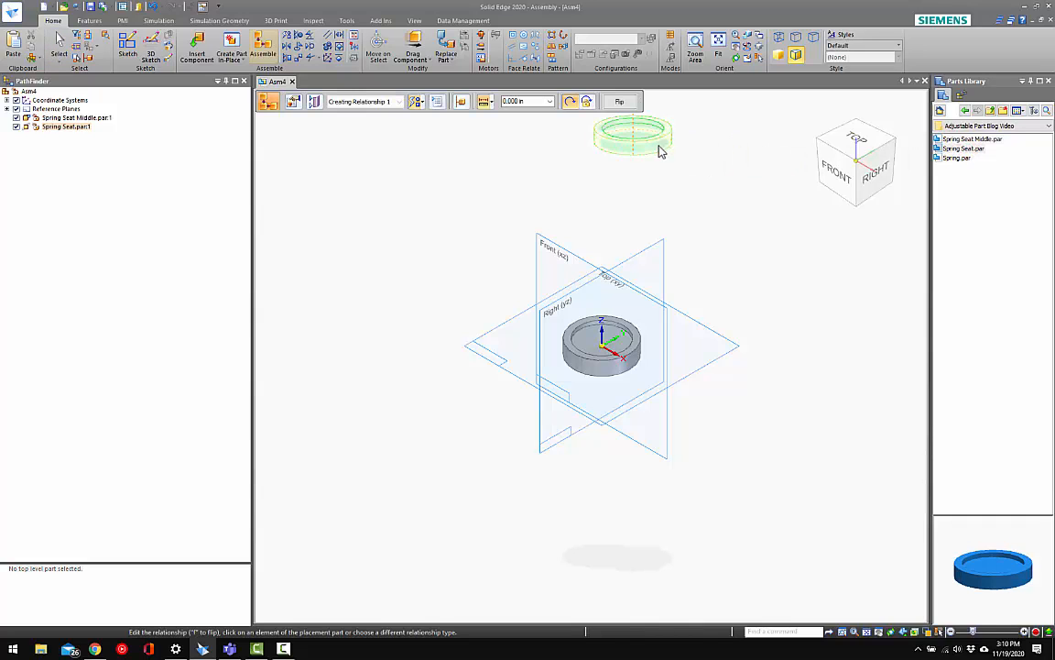
click(661, 147)
click(638, 360)
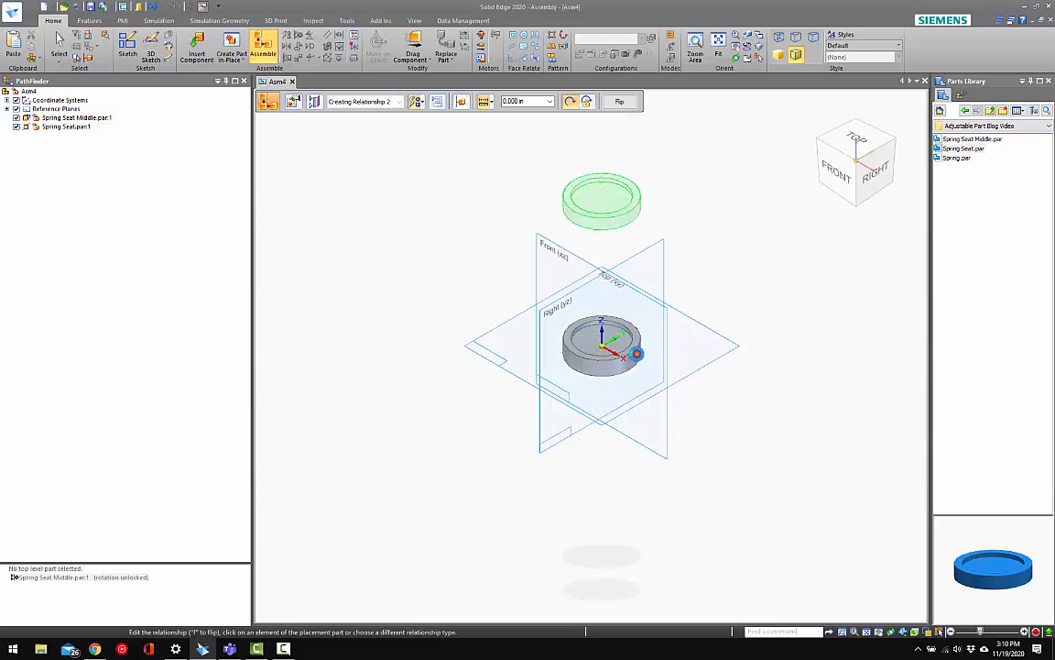
click(587, 101)
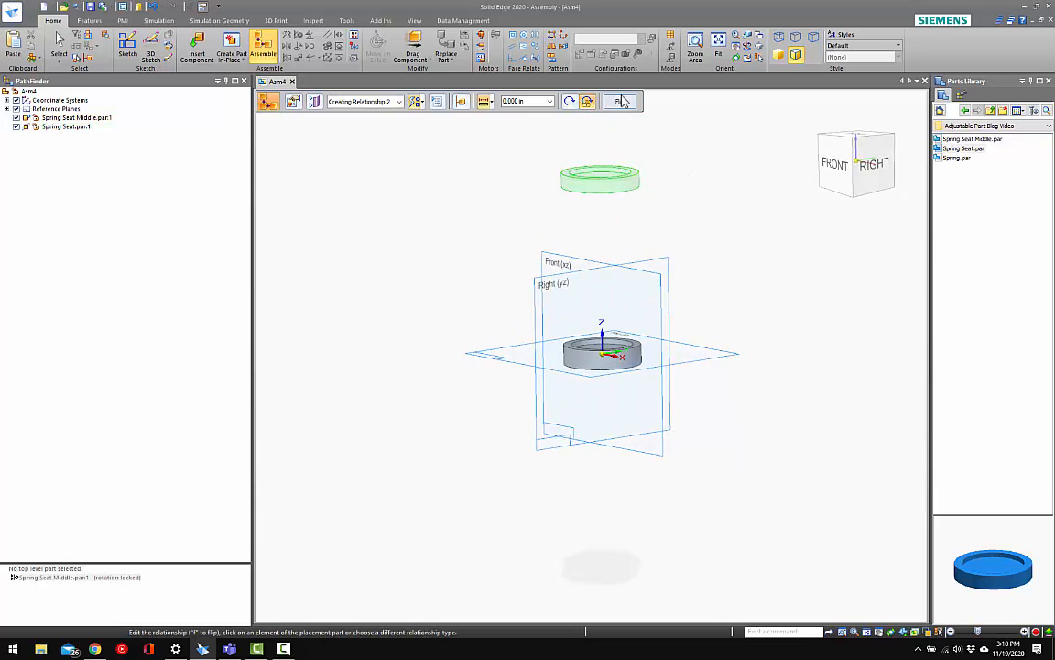
Flip the upper Spring Seat so its recess faces the middle seat
click(621, 101)
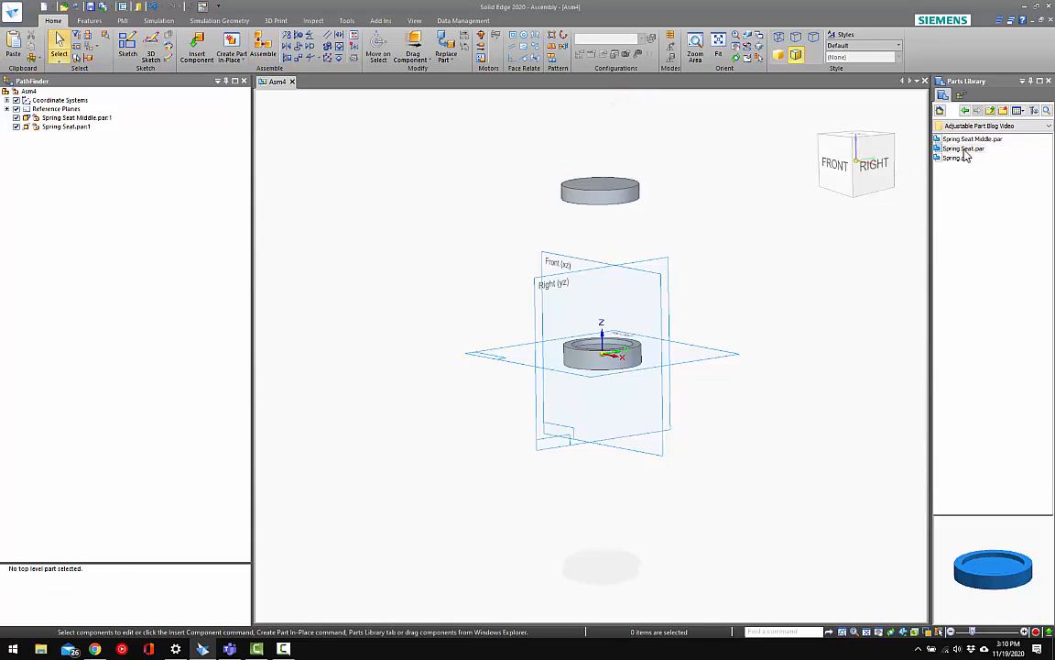
drag(962, 152, 617, 522)
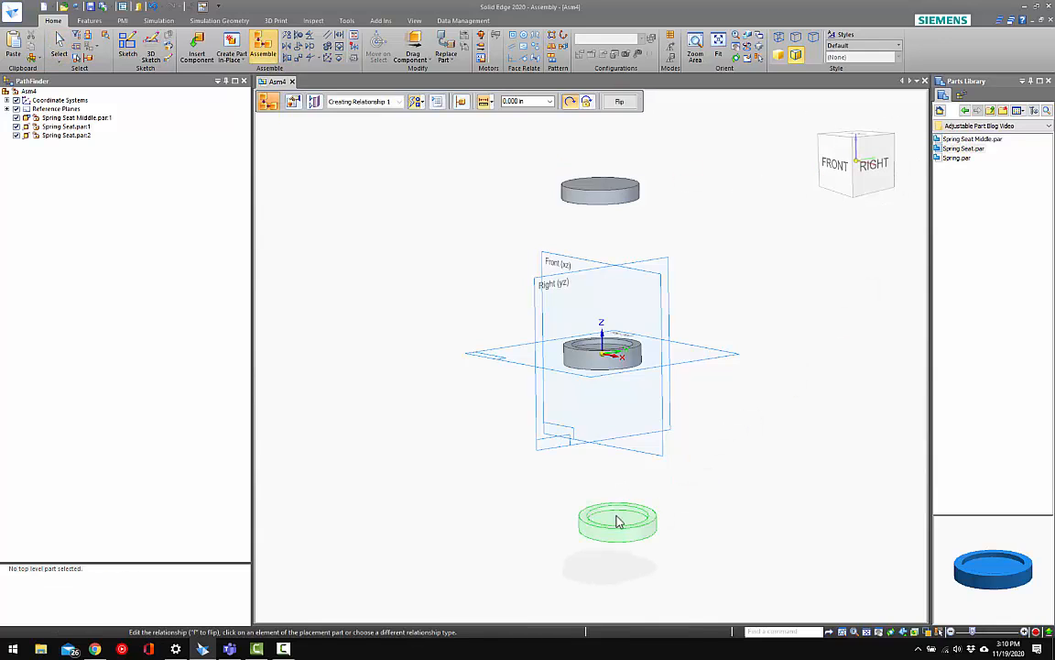
key(Escape)
click(617, 518)
key(Delete)
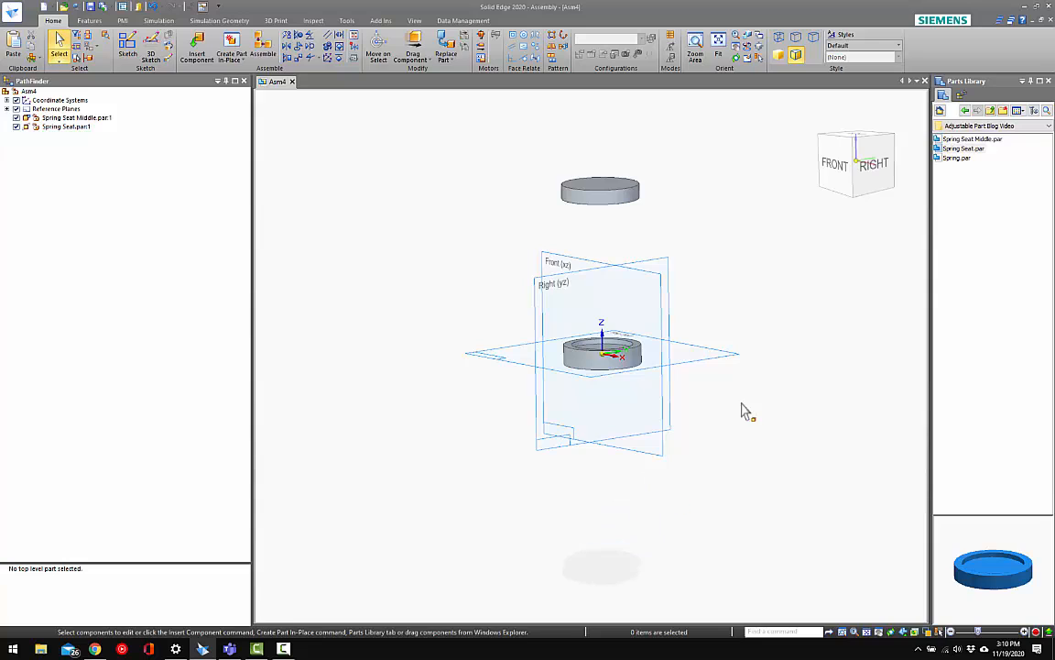
Place a second Spring Seat.par below the middle seat and axially align their outer cylindrical faces with rotation locked
mouse_move(976, 560)
middle_down()
mouse_move(969, 508)
mouse_move(1018, 503)
mouse_move(975, 621)
mouse_move(950, 533)
mouse_move(947, 448)
mouse_move(958, 571)
middle_up()
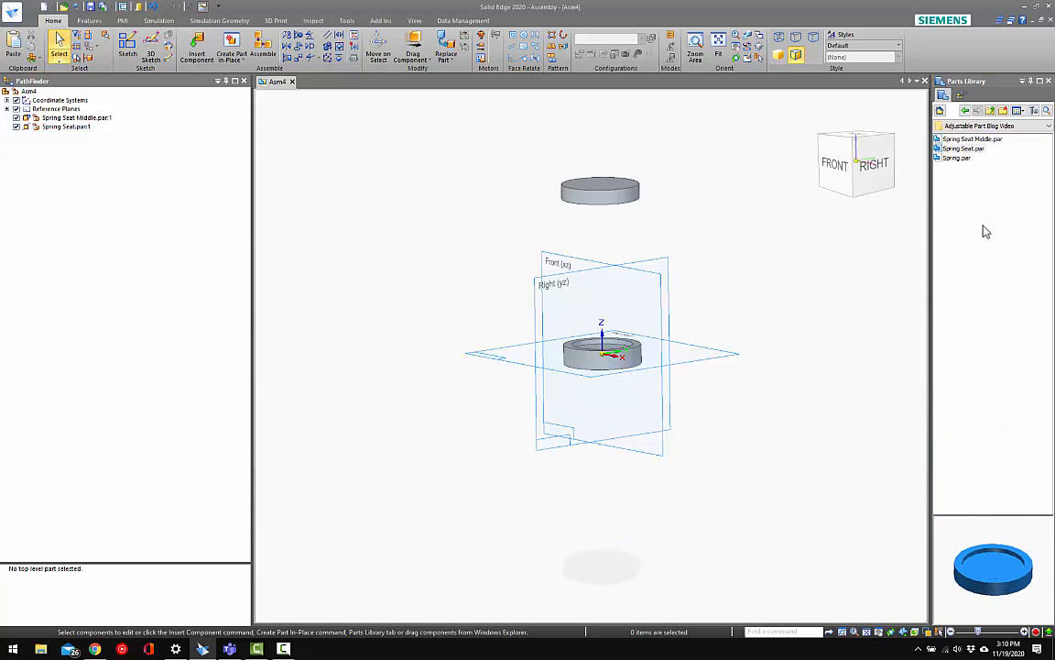
drag(965, 150, 682, 504)
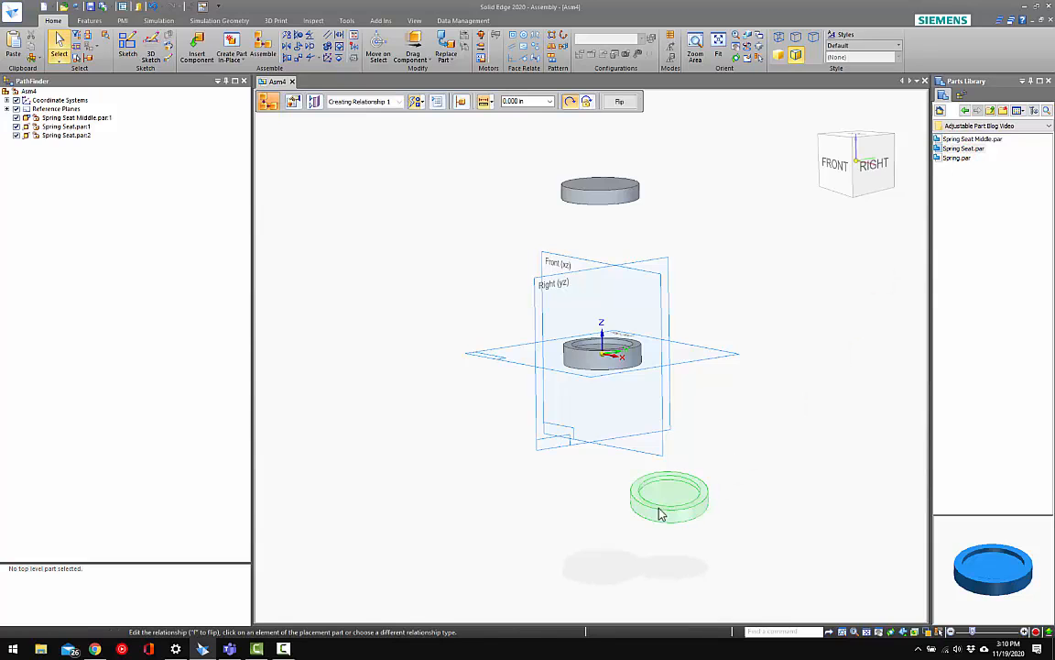
click(696, 510)
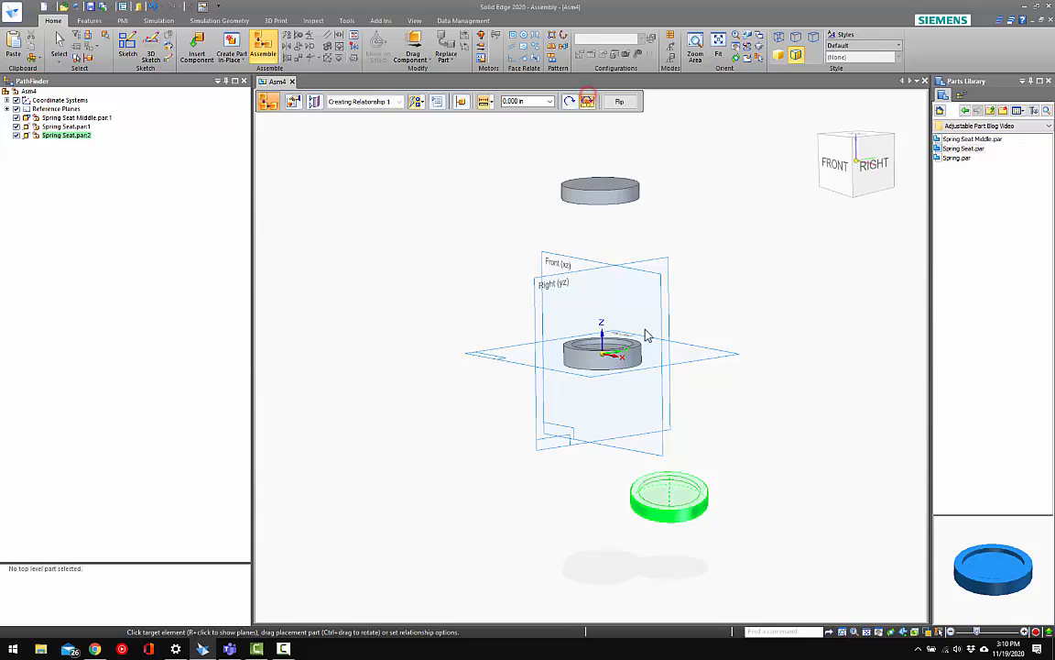
click(607, 350)
key(Escape)
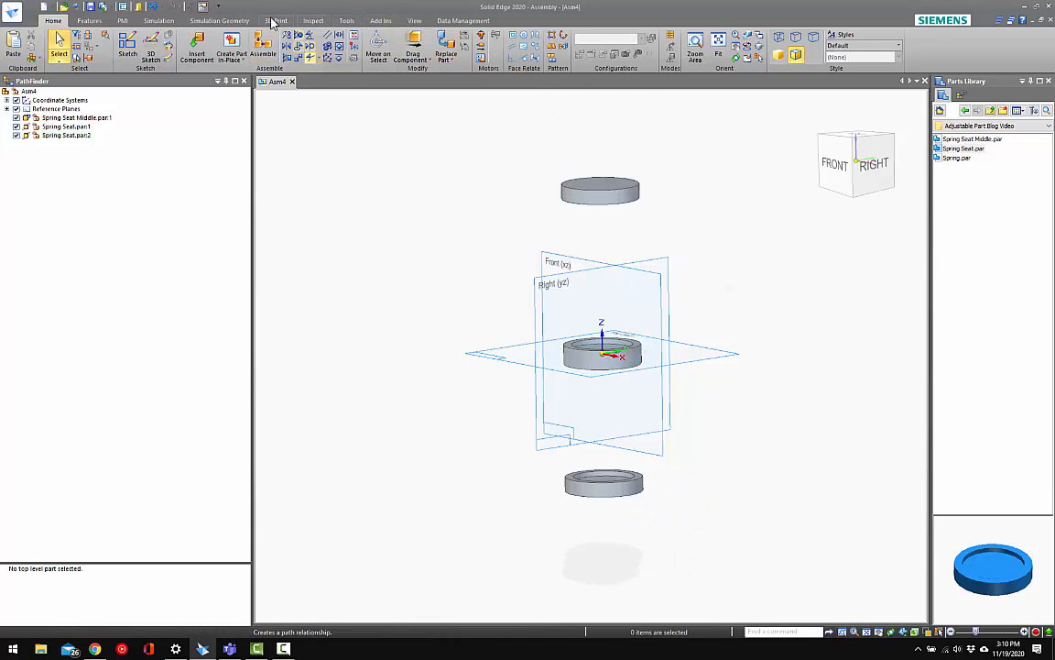
Move the upper and lower spring seats slightly farther from the middle seat along their shared axis
click(413, 48)
mouse_move(585, 193)
mouse_down()
mouse_move(591, 152)
mouse_move(586, 188)
mouse_up()
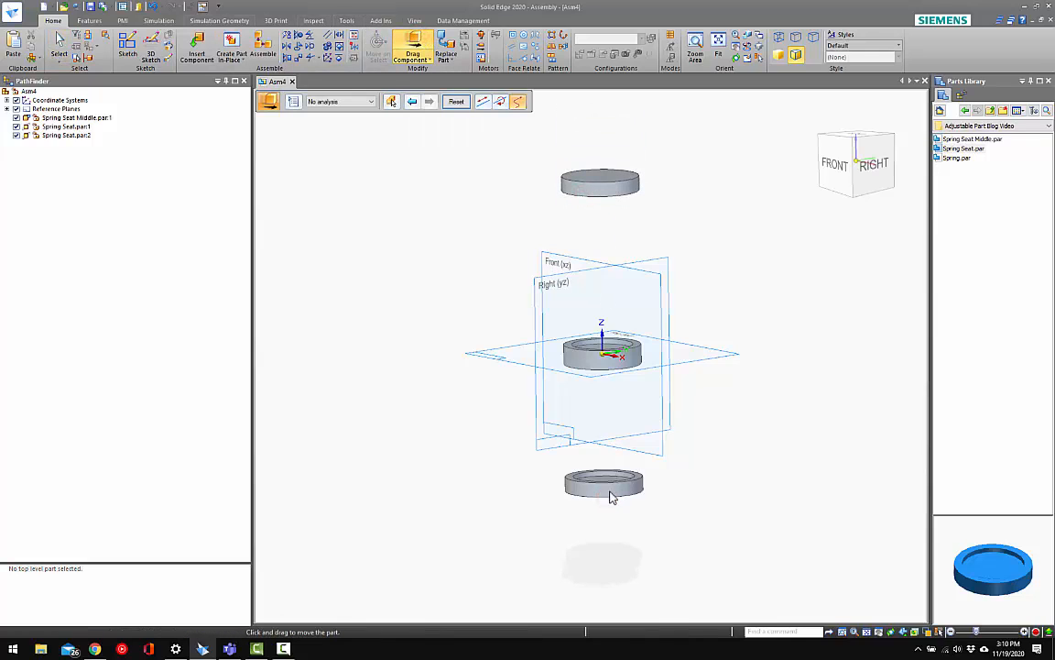
mouse_move(638, 486)
mouse_down()
mouse_move(640, 442)
mouse_move(641, 504)
mouse_up()
right_click(745, 412)
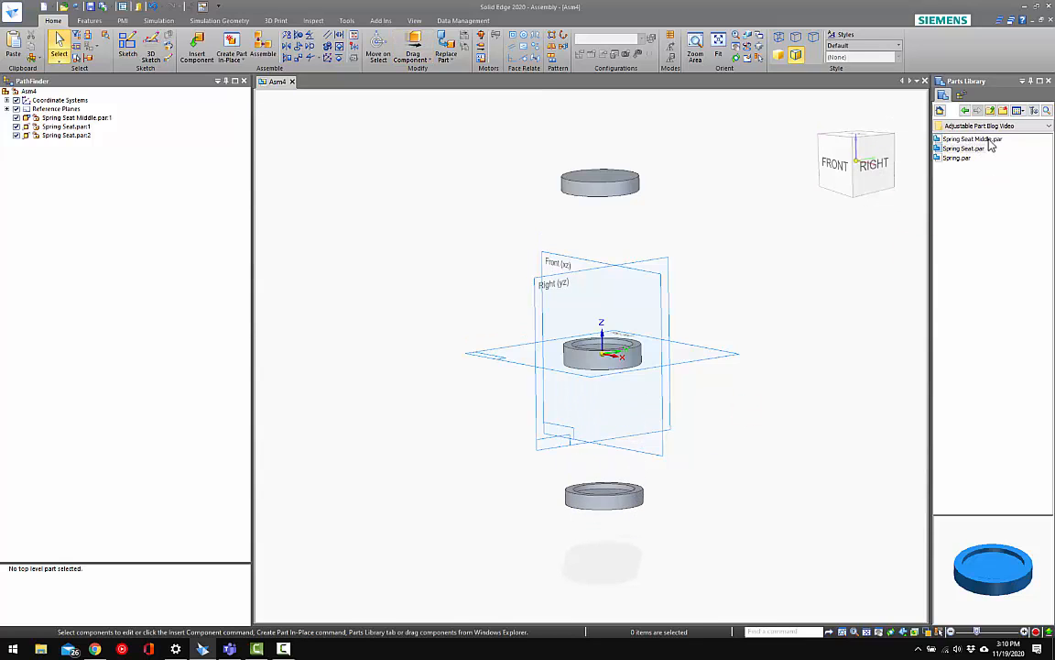
Place Spring.par beside the seats in the assembly as an adjustable part
click(964, 158)
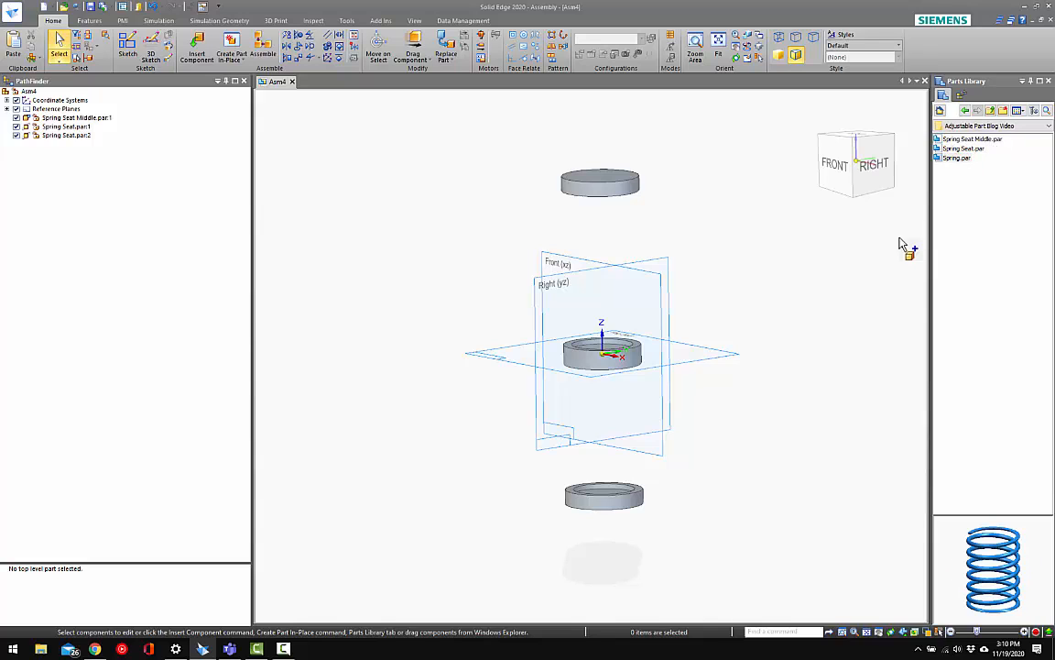
drag(900, 246, 758, 241)
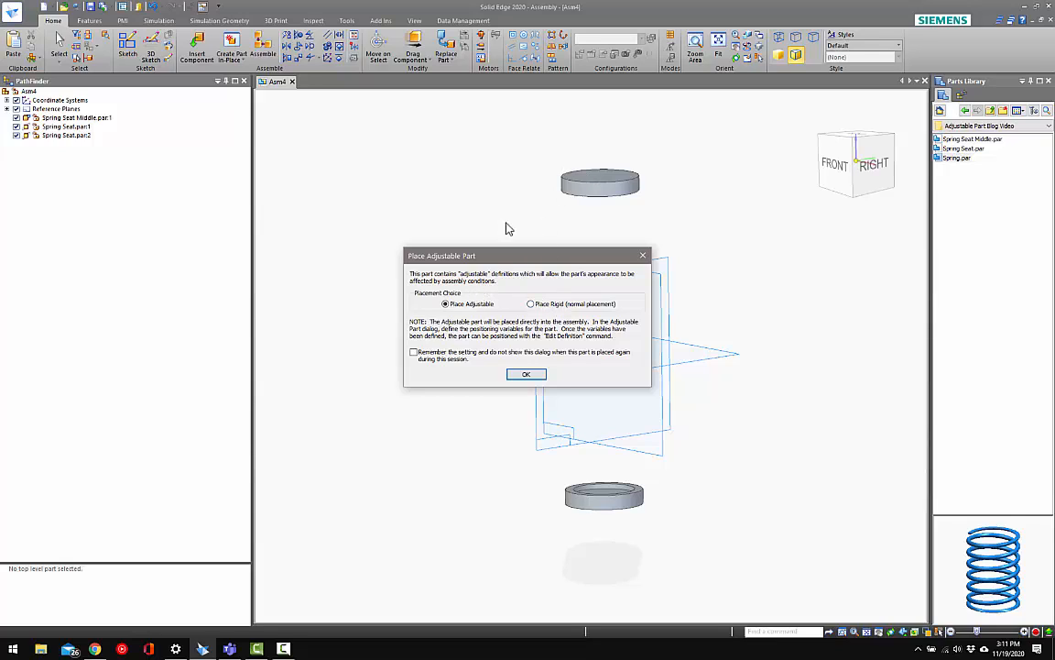
click(528, 375)
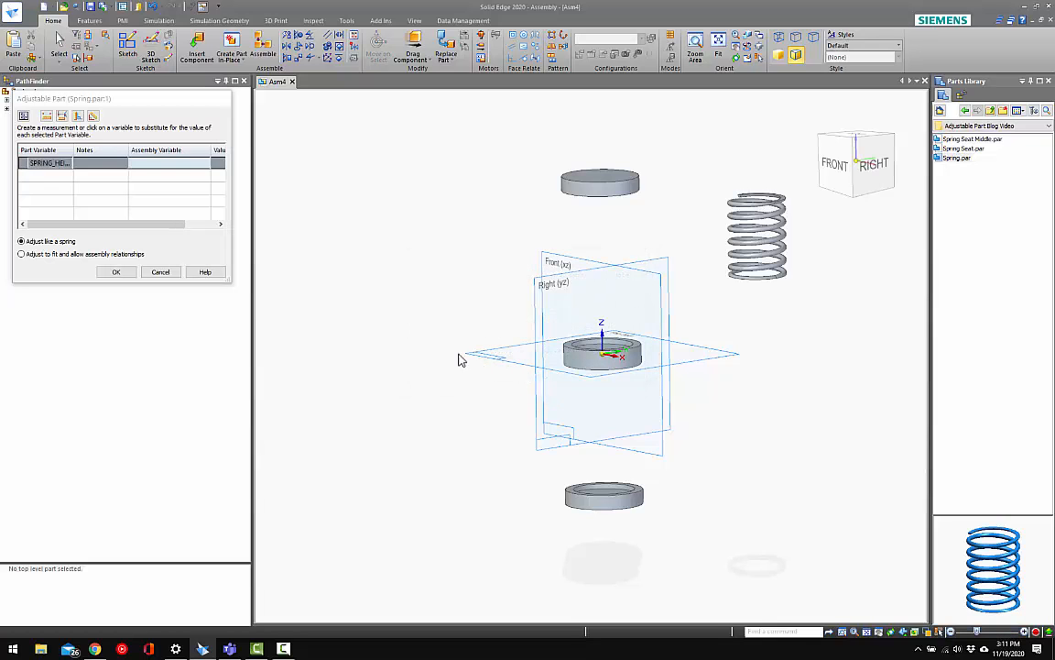
Link SPRING_HEIGHT to a measured distance between the facing recess floors of the middle and upper seats, adjusting like a spring
drag(190, 107, 483, 181)
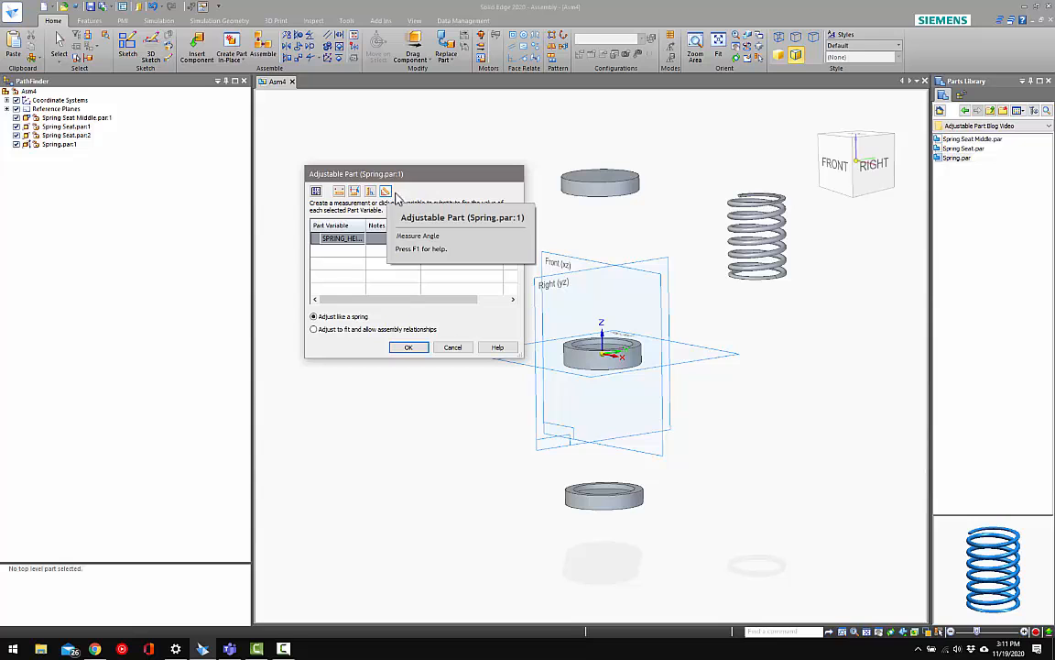
scroll(605, 352, up, 5)
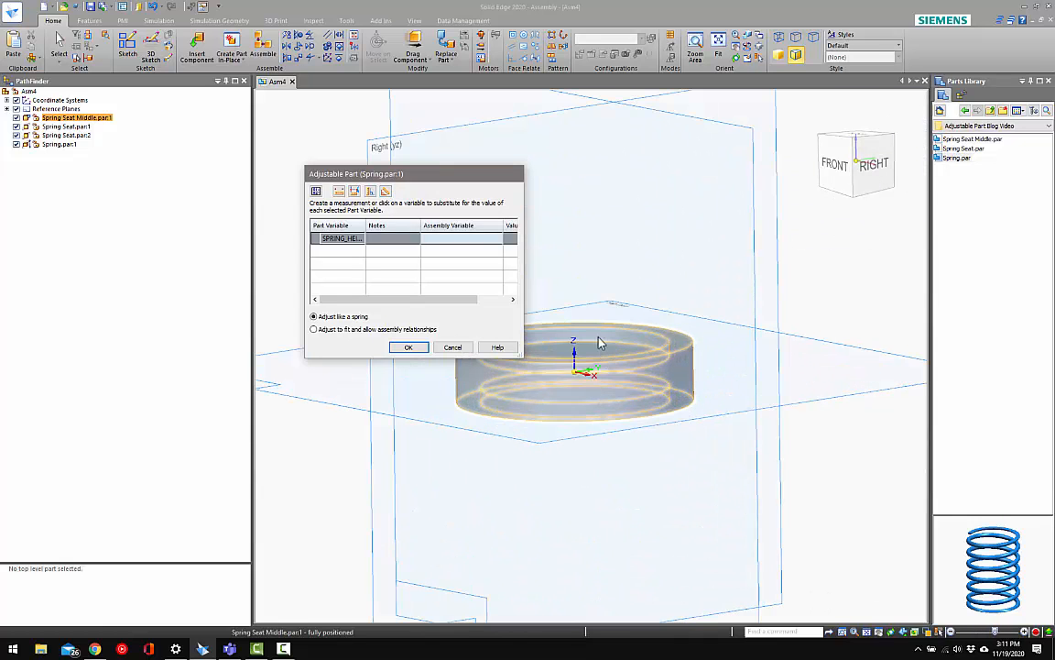
scroll(587, 352, down, 5)
middle_drag(602, 354, 597, 249)
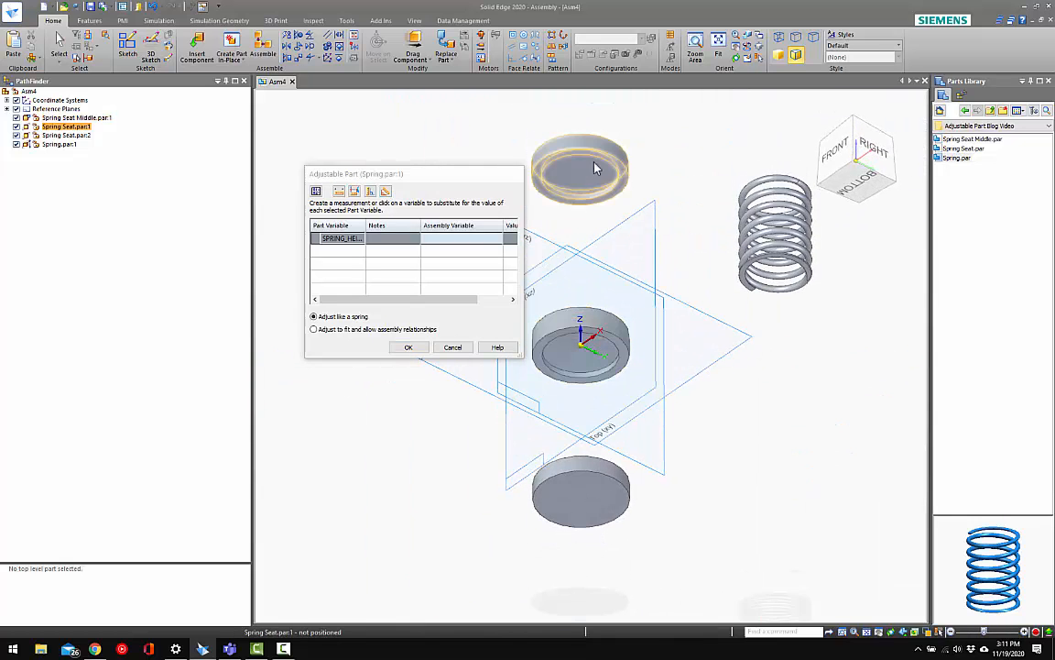
mouse_move(585, 173)
middle_down()
mouse_move(587, 190)
mouse_move(585, 178)
middle_up()
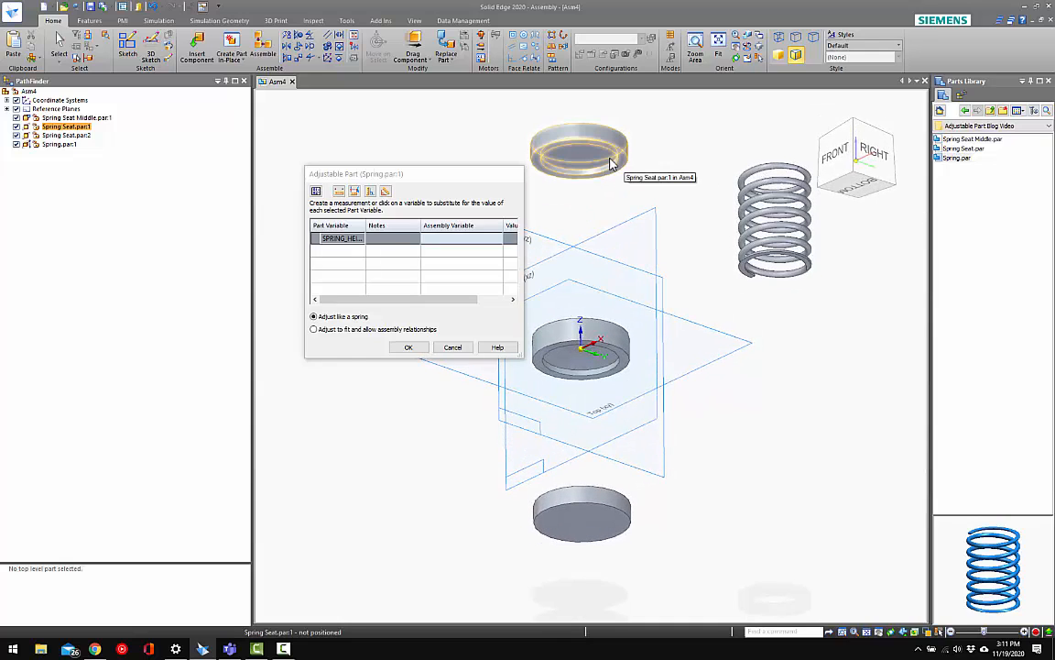
middle_drag(598, 189, 596, 346)
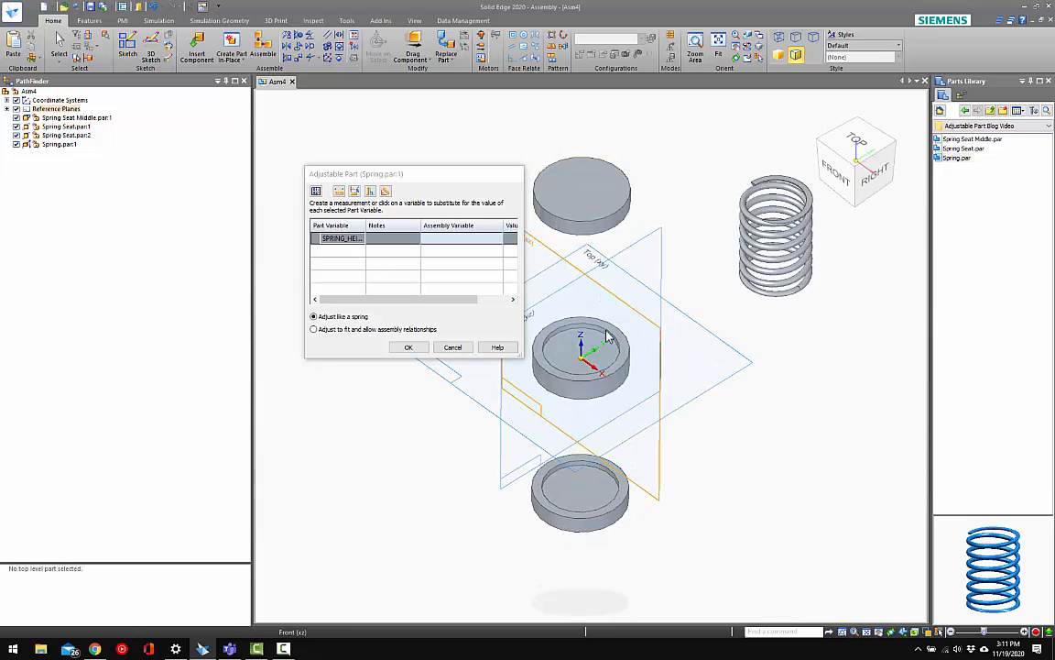
click(339, 191)
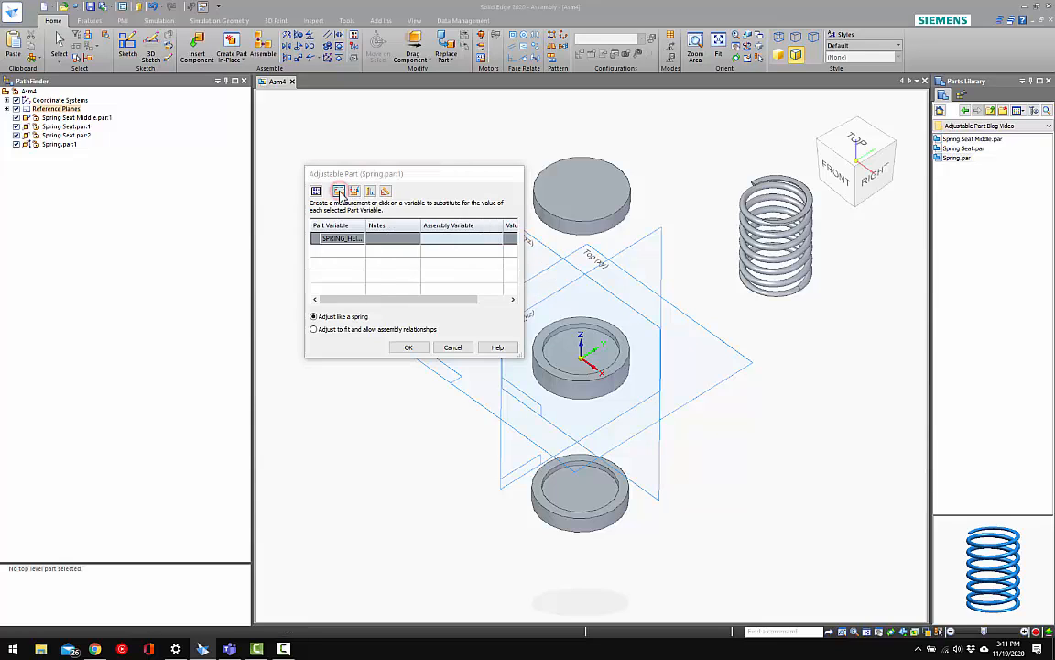
click(582, 331)
middle_drag(598, 199, 598, 124)
scroll(598, 133, down, 2)
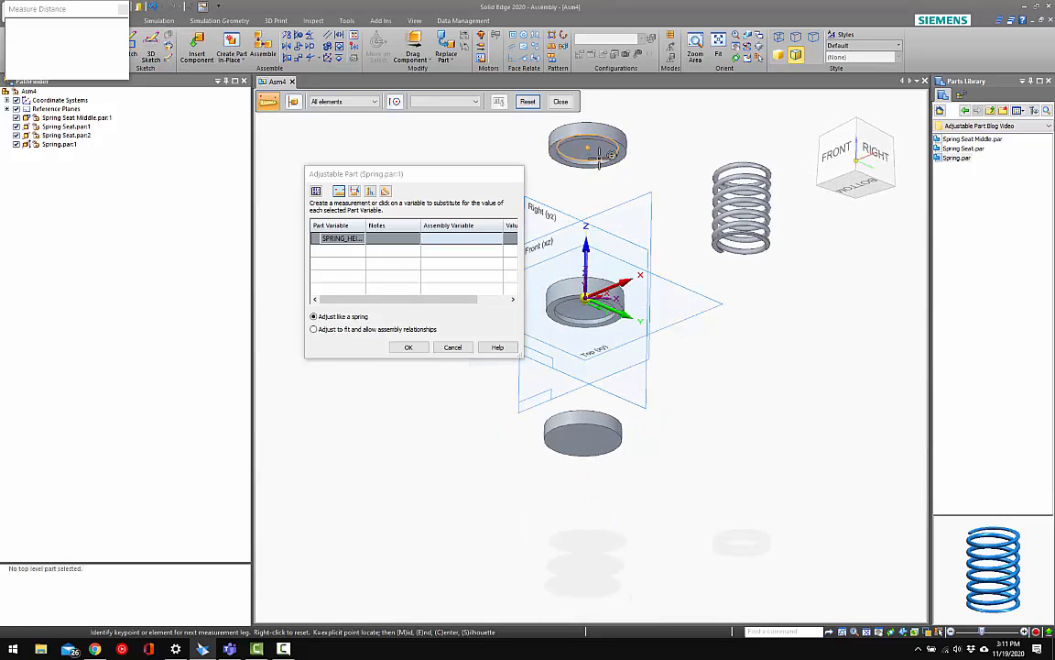
click(597, 160)
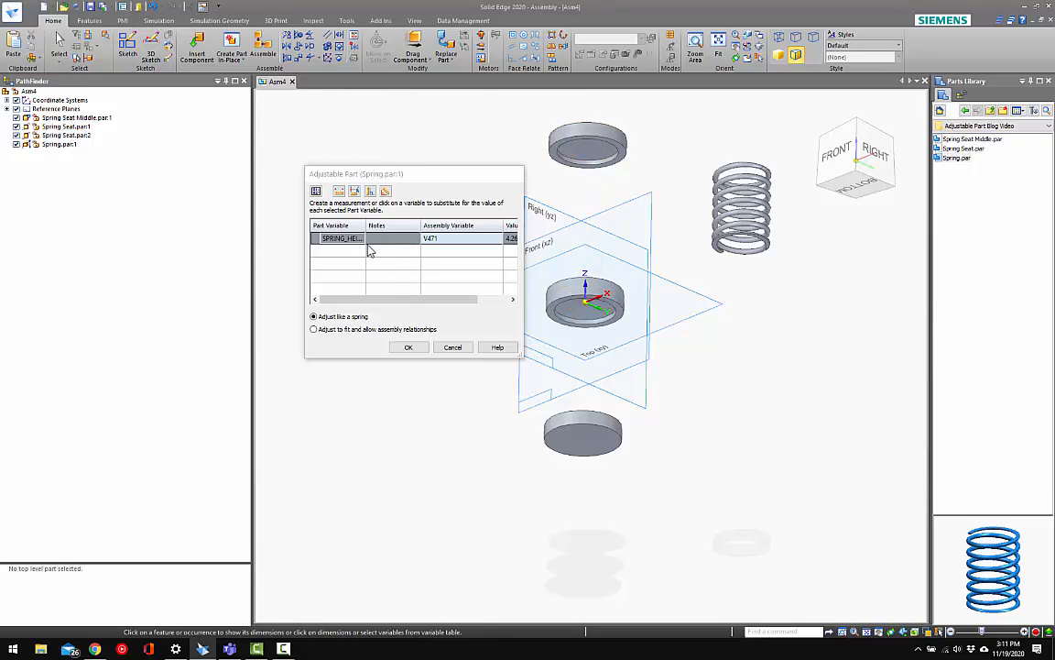
click(409, 347)
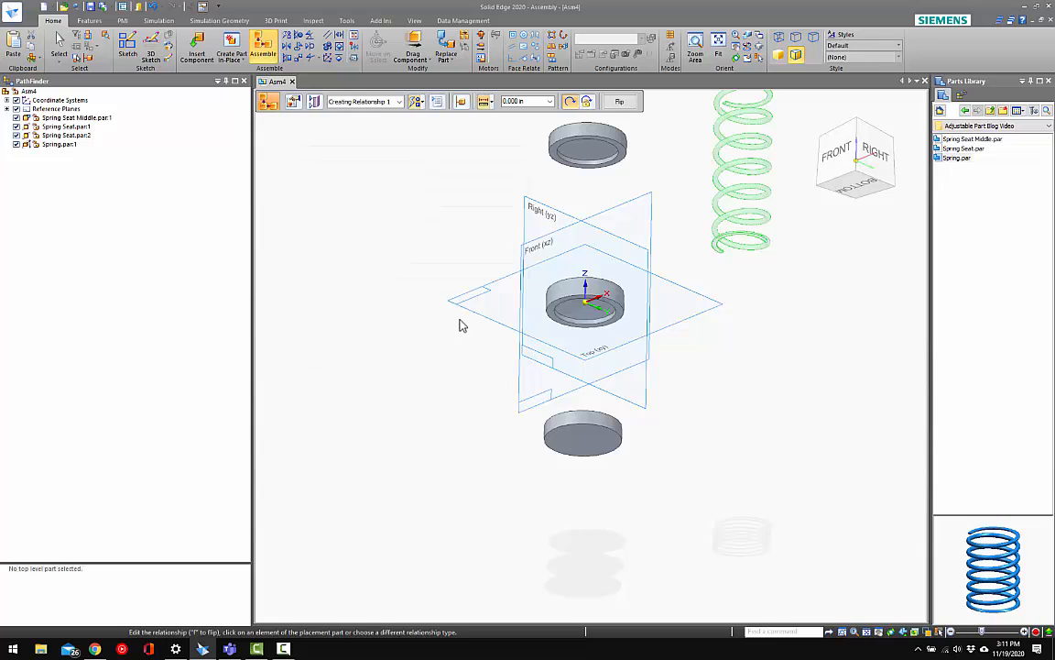
Hide the assembly reference planes and mate the spring's flat lower end to the middle seat's upper recess floor at 0.000 in
scroll(720, 236, up, 6)
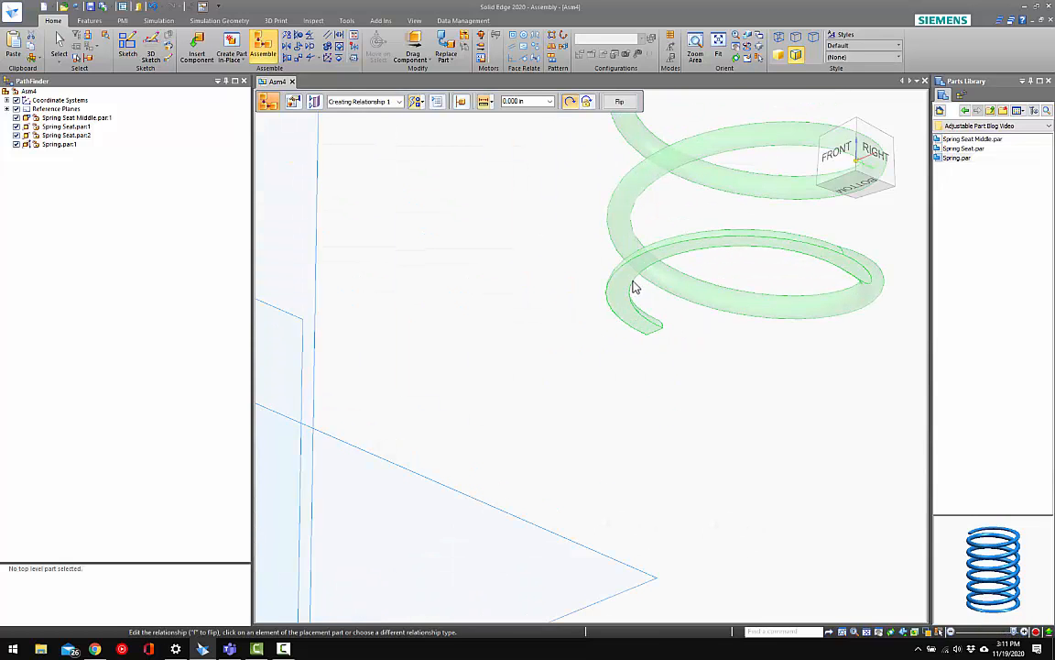
click(629, 279)
scroll(724, 298, down, 6)
middle_drag(555, 319, 585, 411)
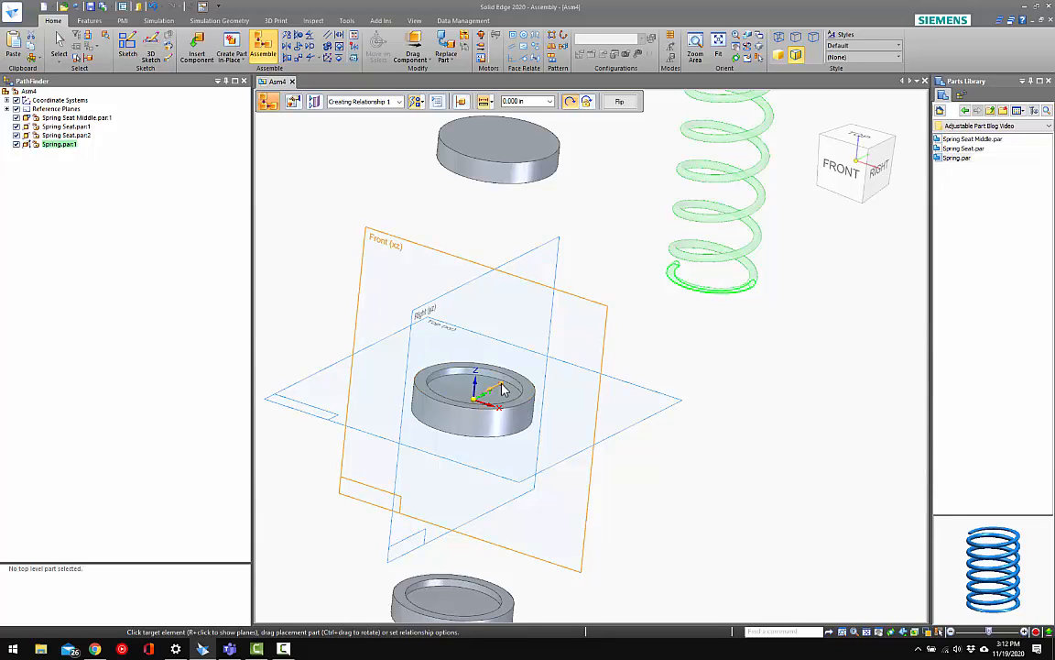
click(15, 109)
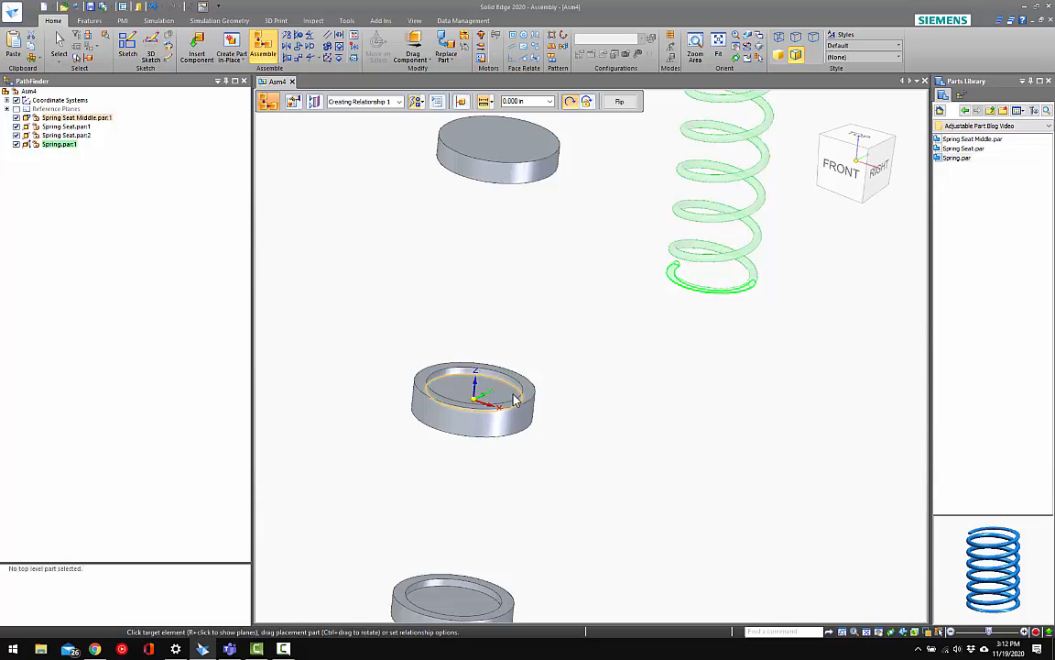
click(513, 395)
Mate the spring's flat upper end to the recess floor of the upper Spring Seat at 0.000 in
scroll(710, 133, up, 4)
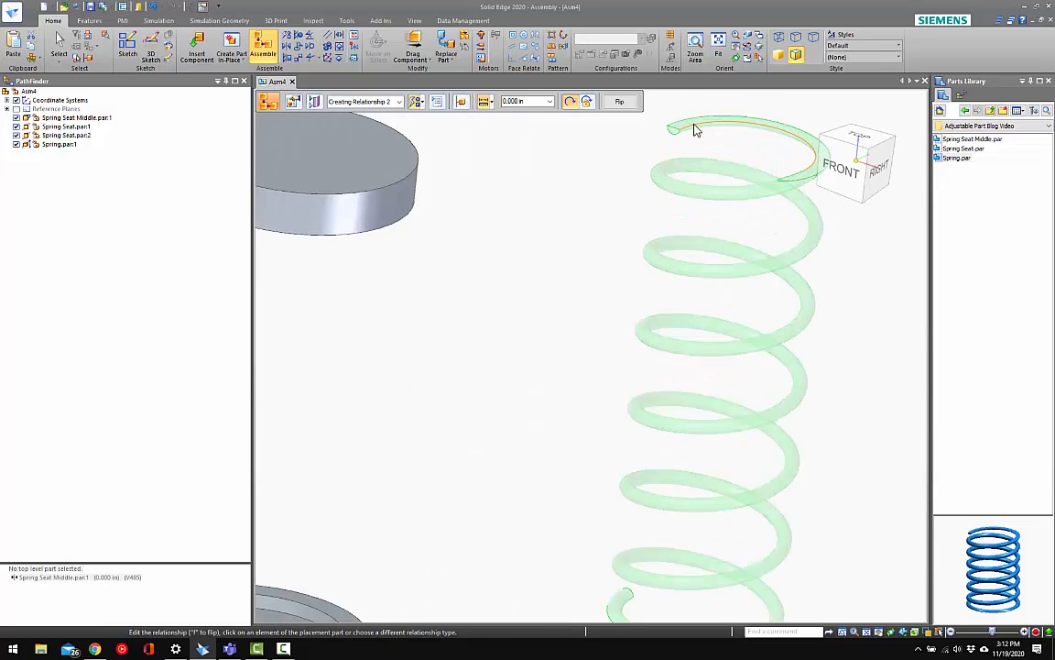
click(688, 128)
scroll(600, 241, down, 4)
middle_drag(507, 231, 504, 226)
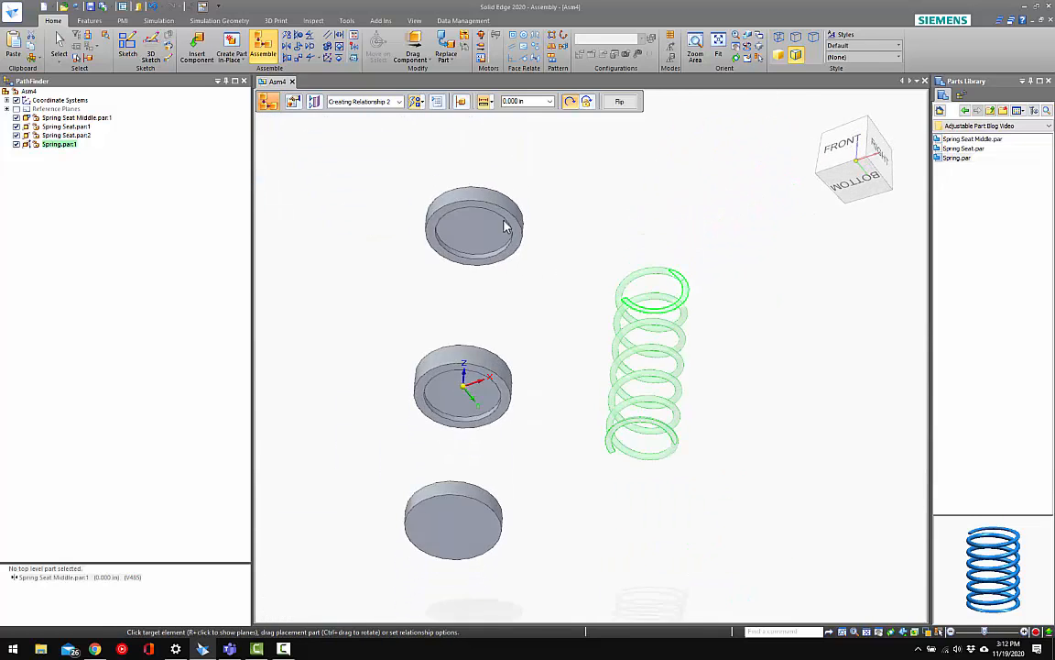
scroll(504, 222, up, 4)
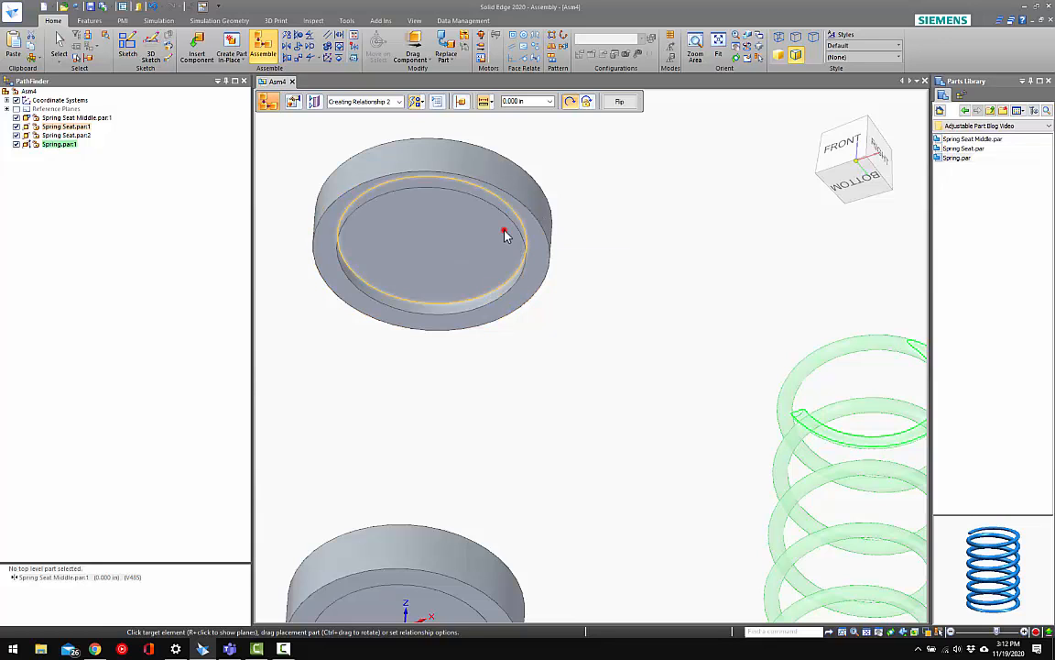
click(502, 232)
scroll(536, 255, down, 3)
scroll(538, 255, down, 3)
middle_drag(541, 257, 573, 361)
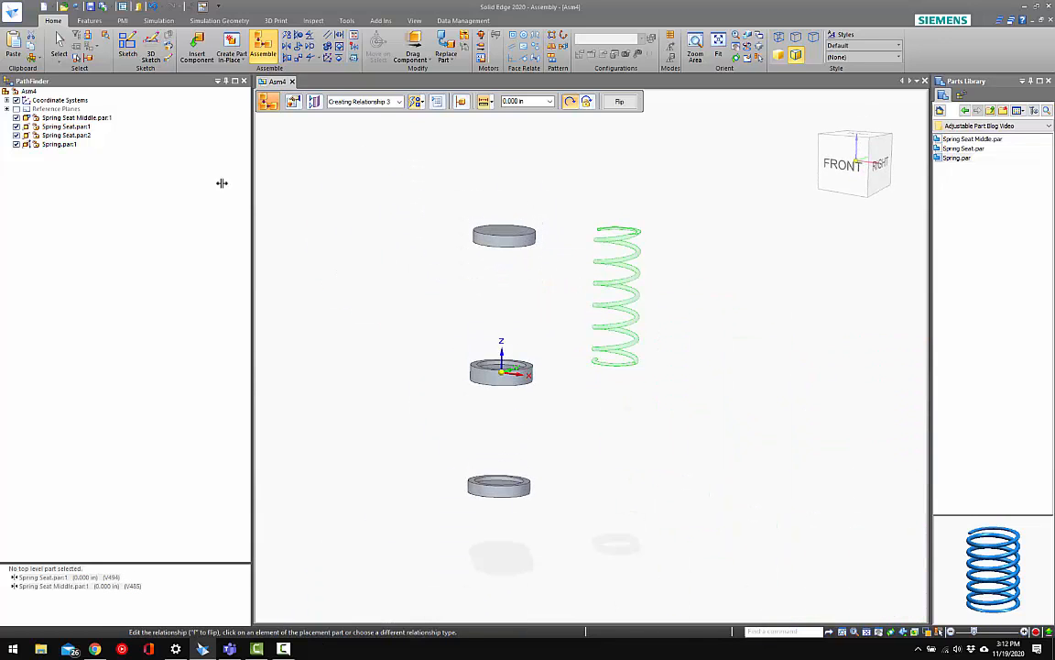
Show the assembly and spring reference planes and align the spring's Right (yz) and Front (xz) planes with the assembly's
click(17, 108)
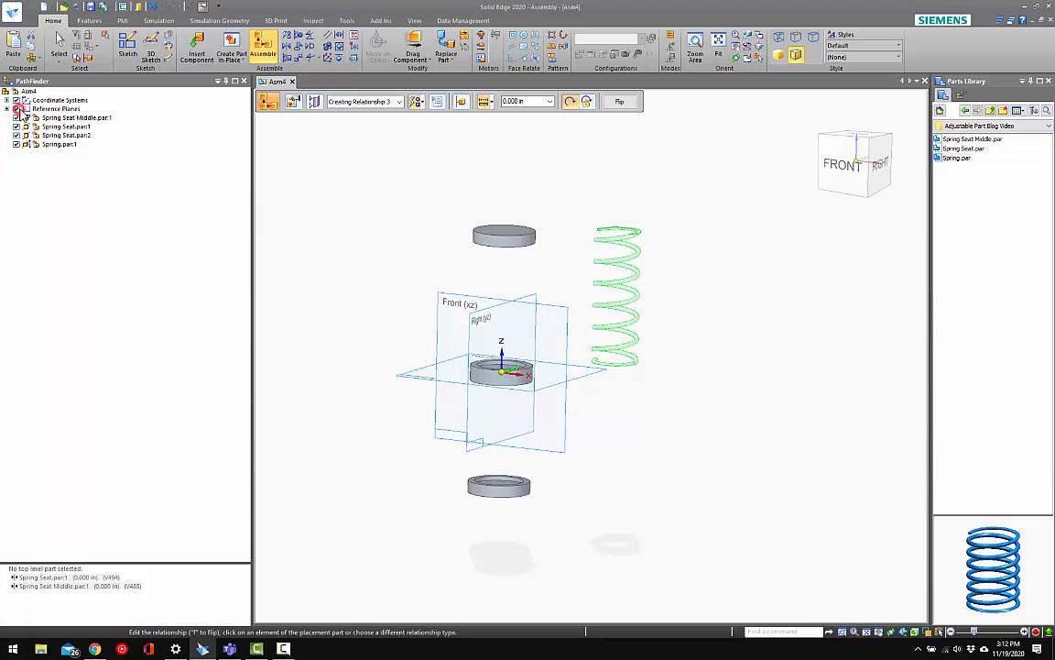
click(317, 104)
click(312, 129)
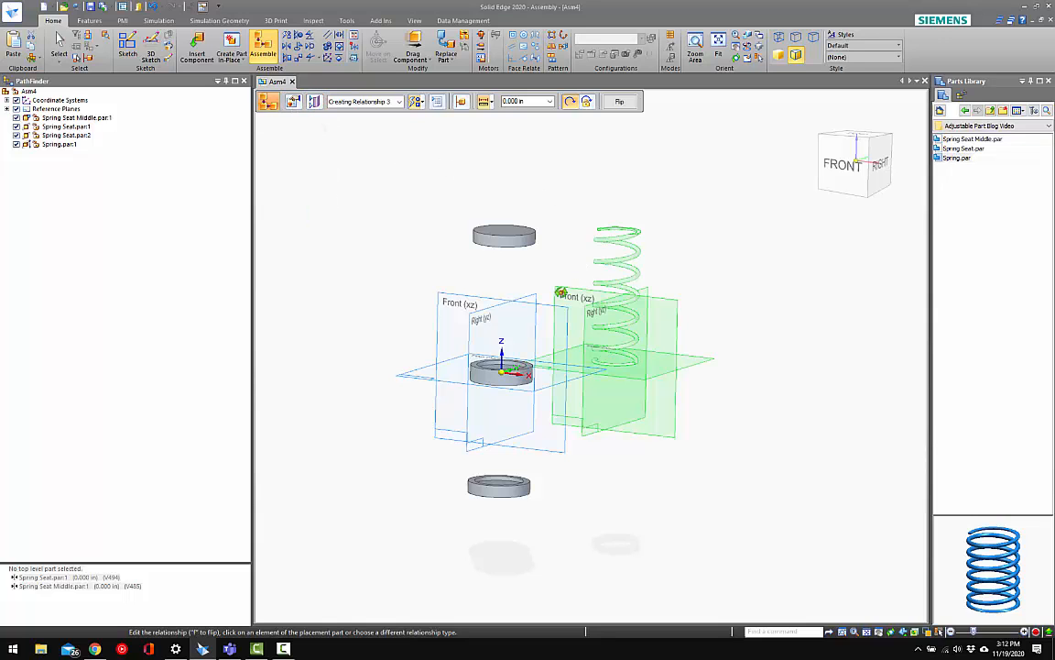
middle_drag(504, 262, 571, 330)
click(570, 328)
click(414, 304)
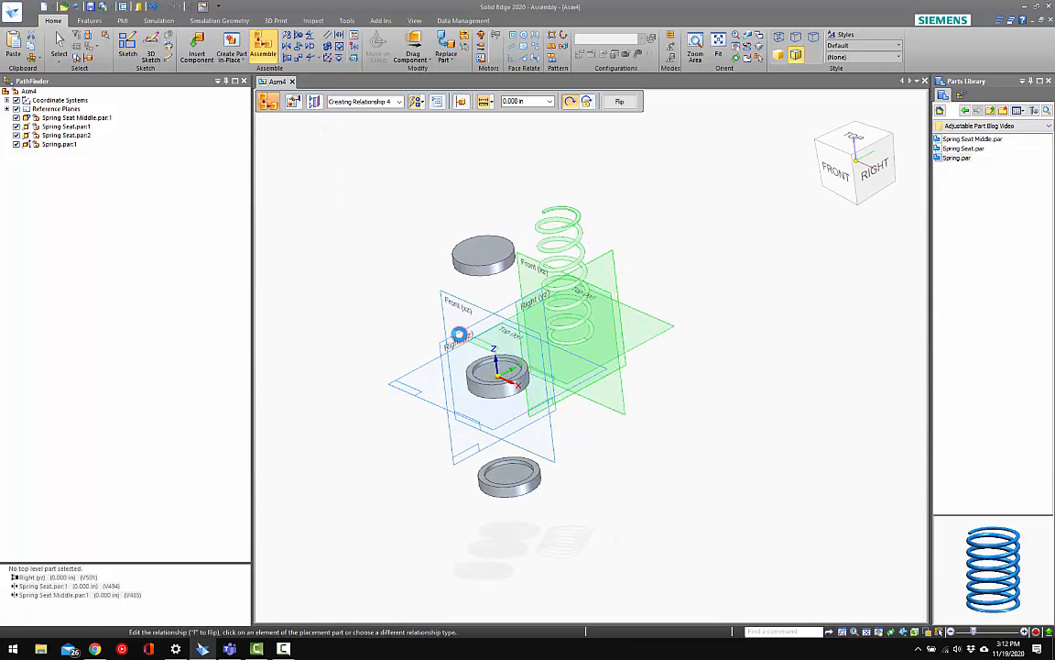
click(526, 263)
click(452, 289)
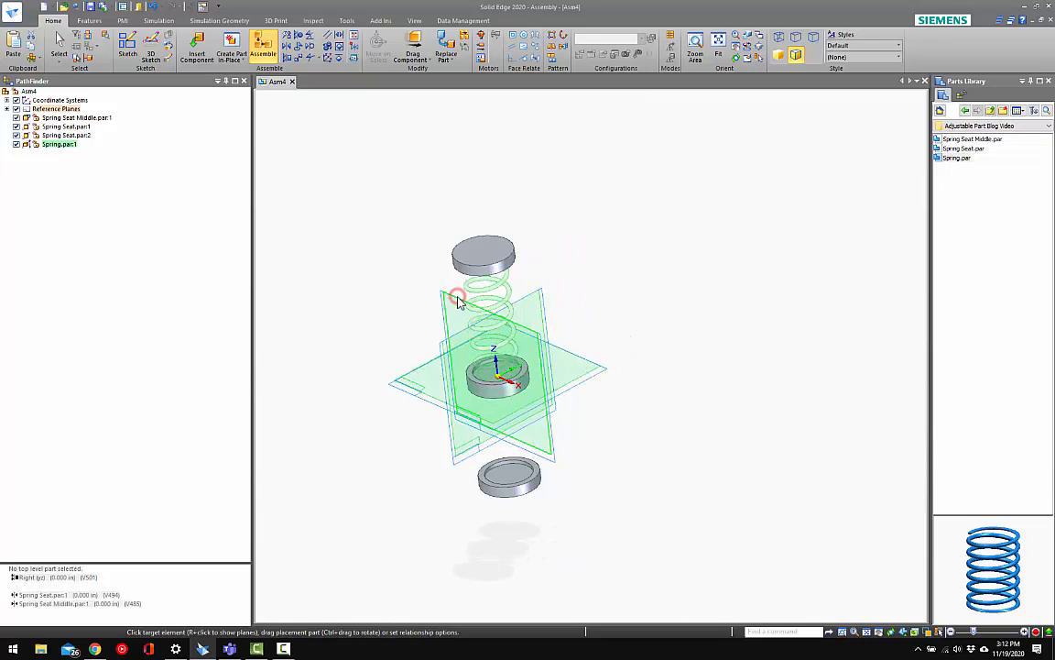
right_click(404, 226)
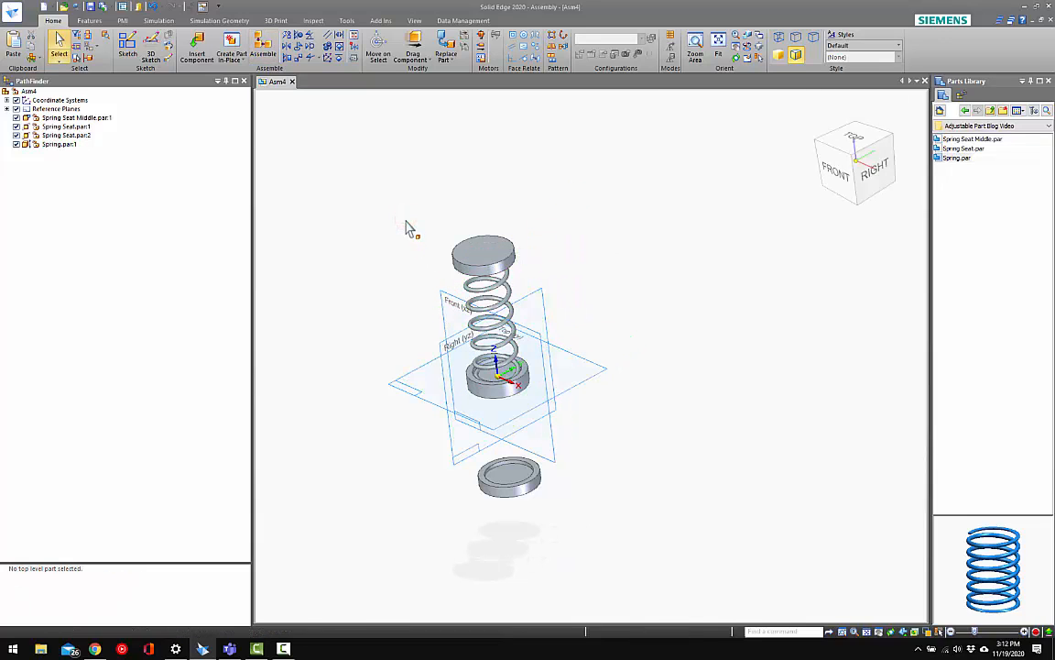
Move the upper spring seat down toward the middle seat with Drag Component to compress the spring
click(413, 42)
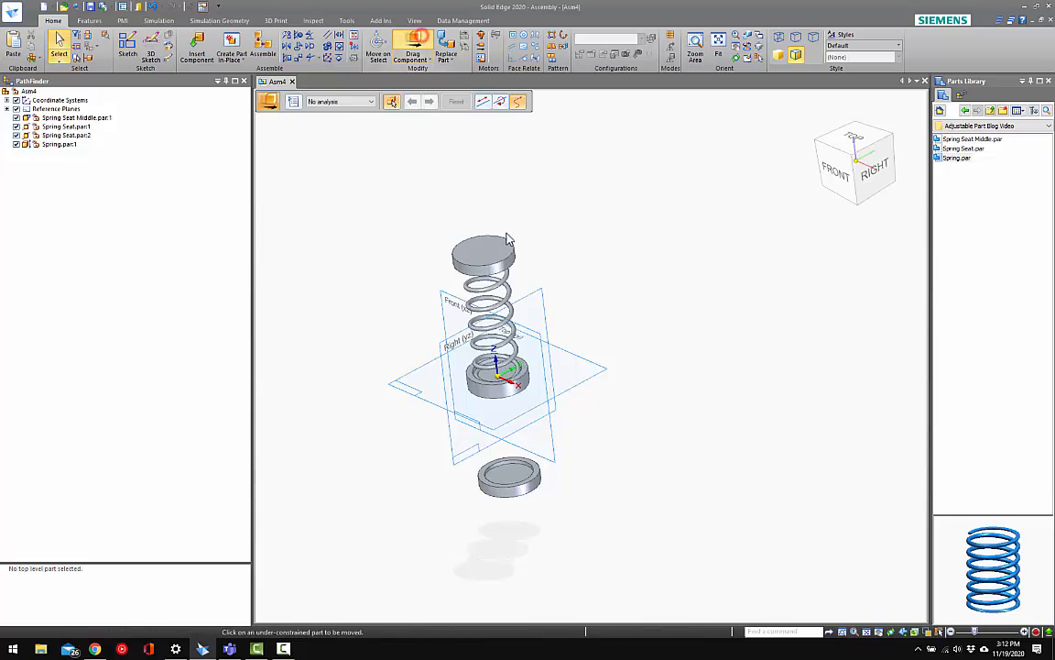
drag(506, 247, 524, 278)
key(Escape)
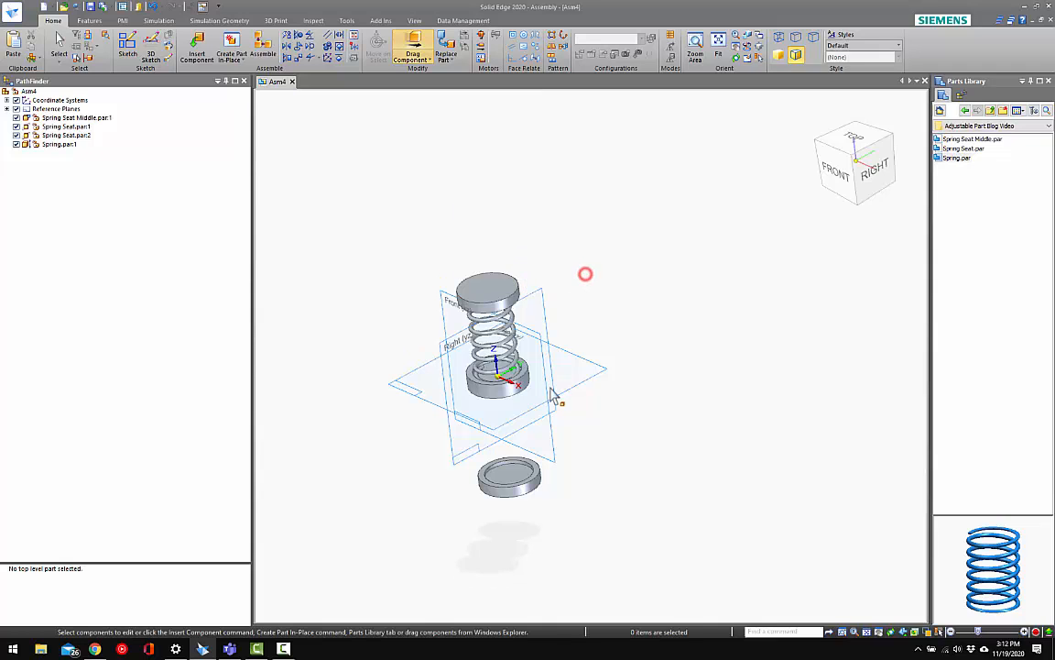
Insert a second Spring.par into the assembly beside the seats, using the Place Adjustable option
middle_drag(549, 388, 577, 339)
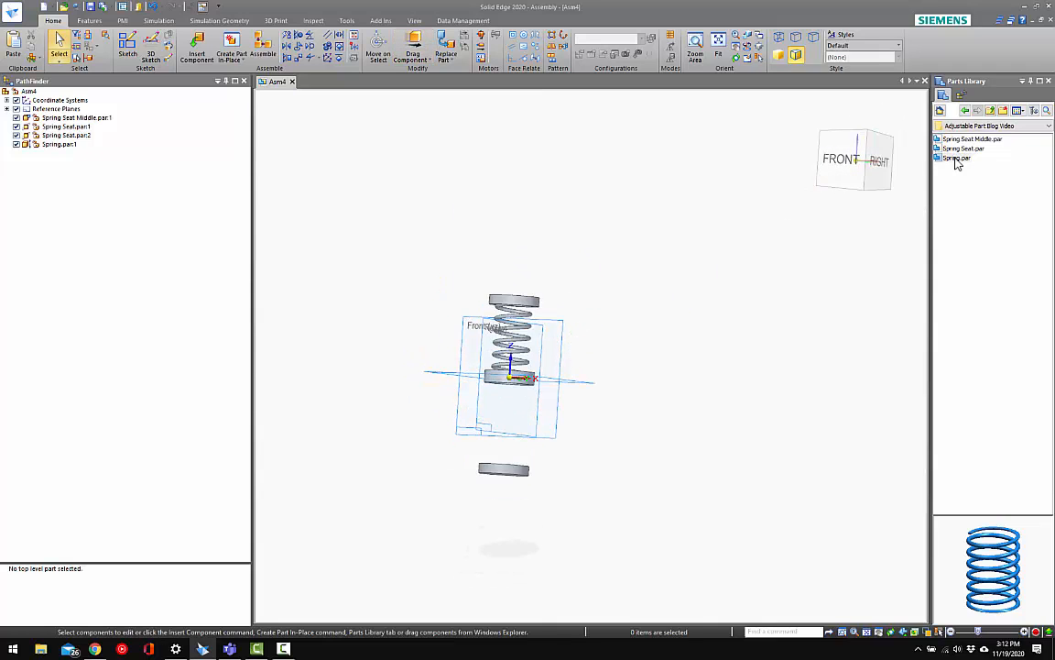
drag(958, 158, 791, 290)
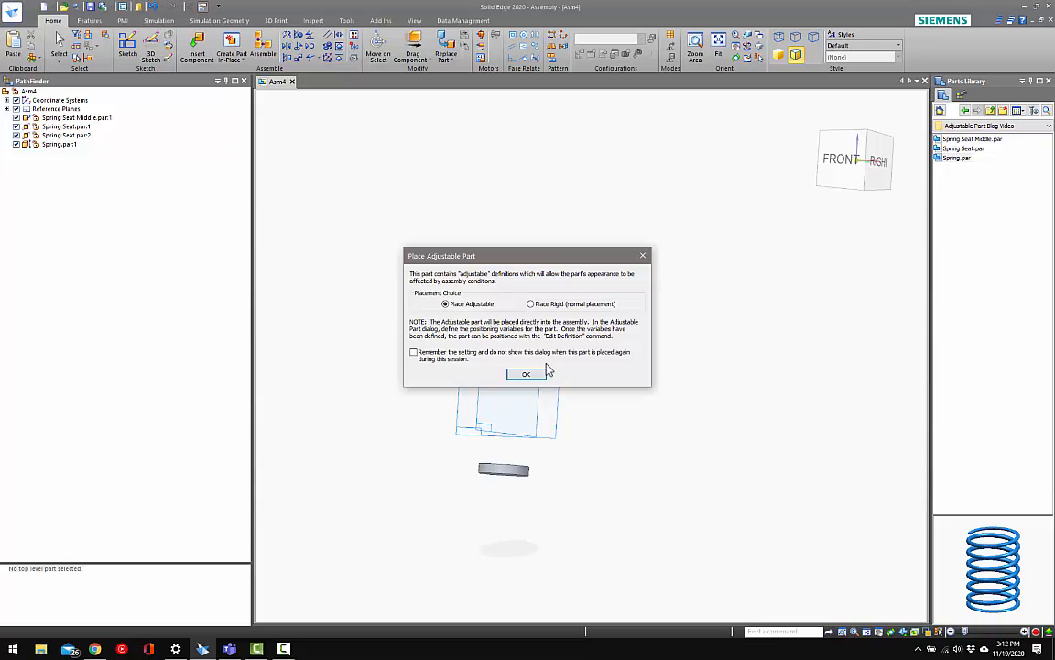
click(528, 373)
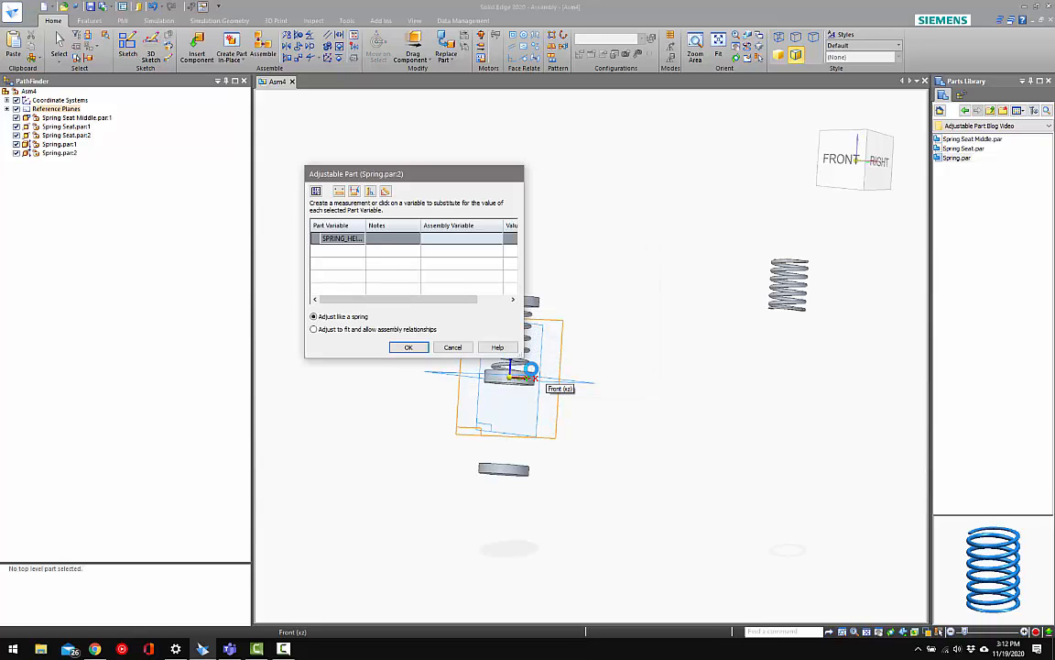
Assign SPRING_HEIGHT the measured distance between the lower seat's recess and the middle seat's lower recess, keeping Adjust like a spring
click(339, 191)
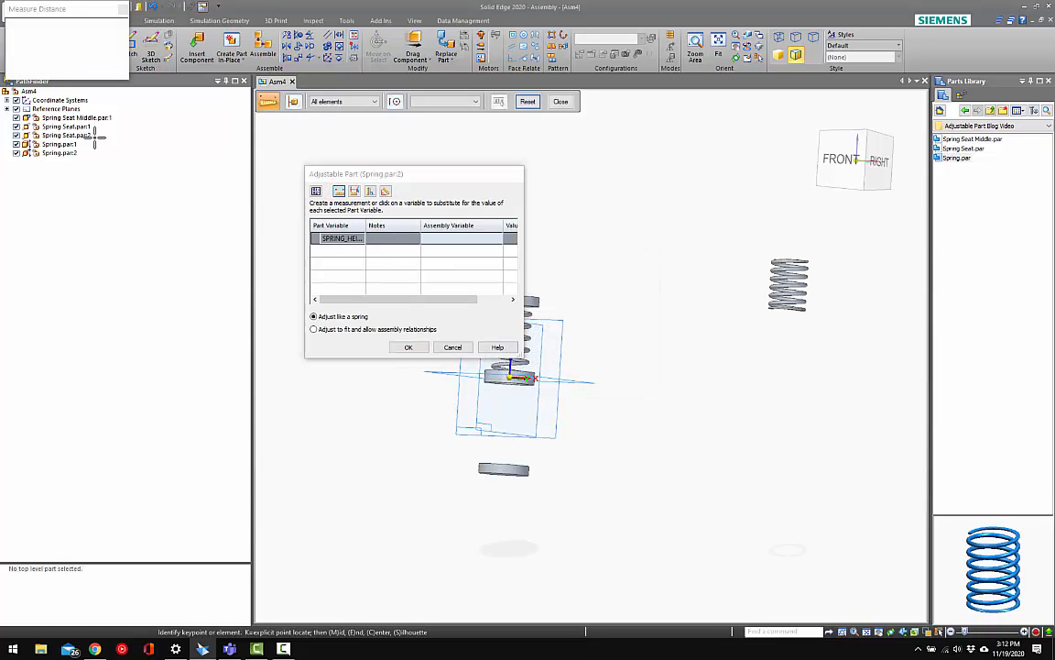
scroll(496, 368, down, 1)
middle_drag(506, 393, 621, 294)
scroll(510, 418, up, 4)
click(506, 452)
scroll(623, 307, up, 4)
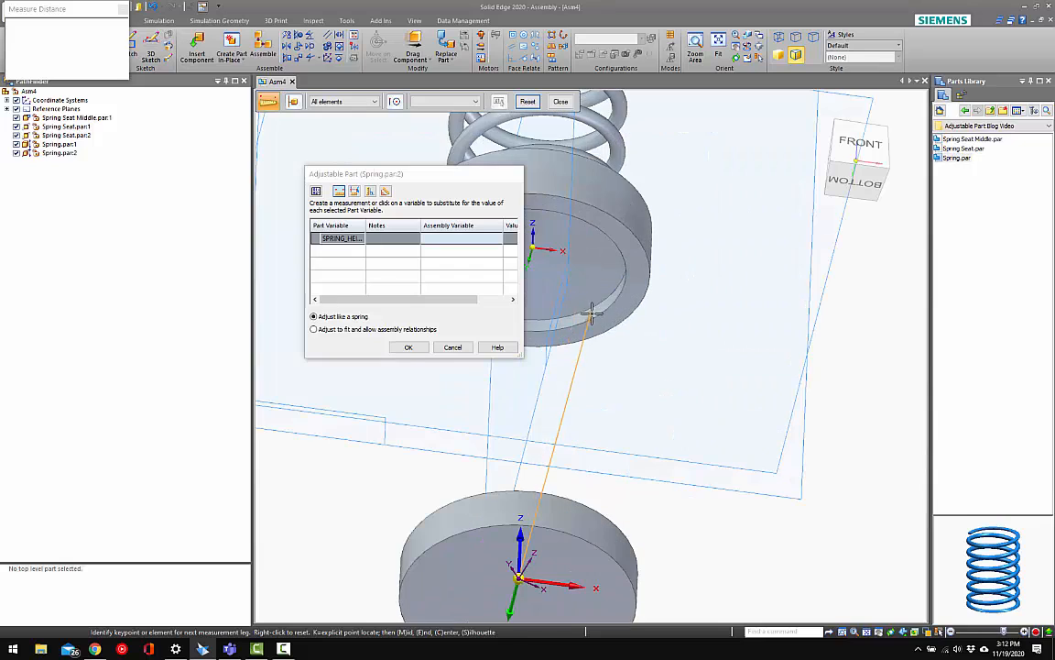
click(627, 322)
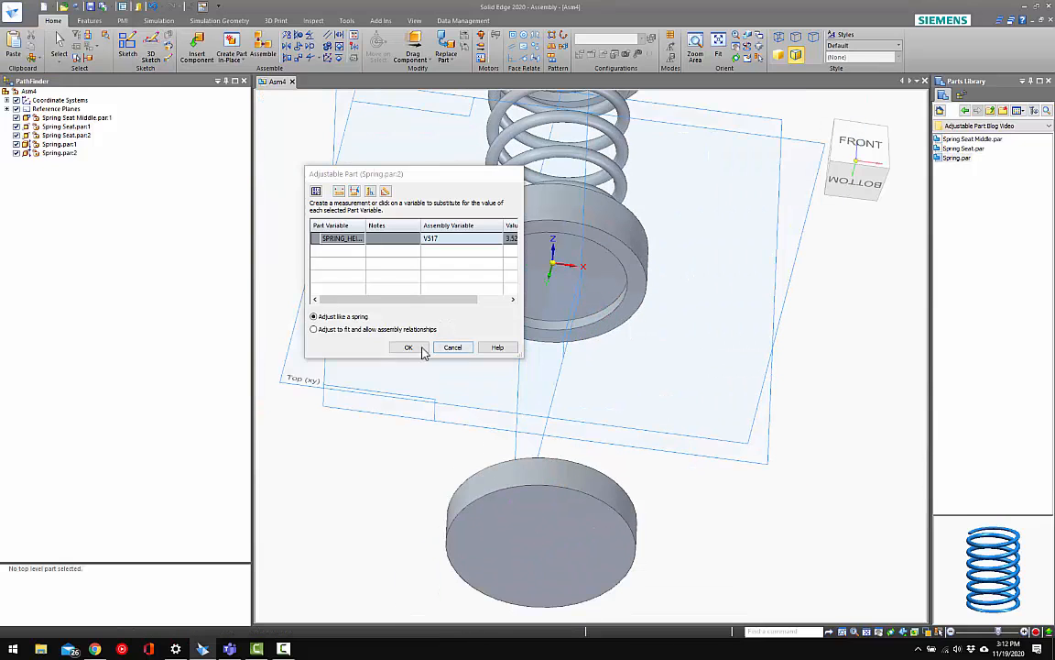
Mate the second spring's flat lower end to the recess floor of the lower Spring Seat at 0.000 in
scroll(588, 338, down, 6)
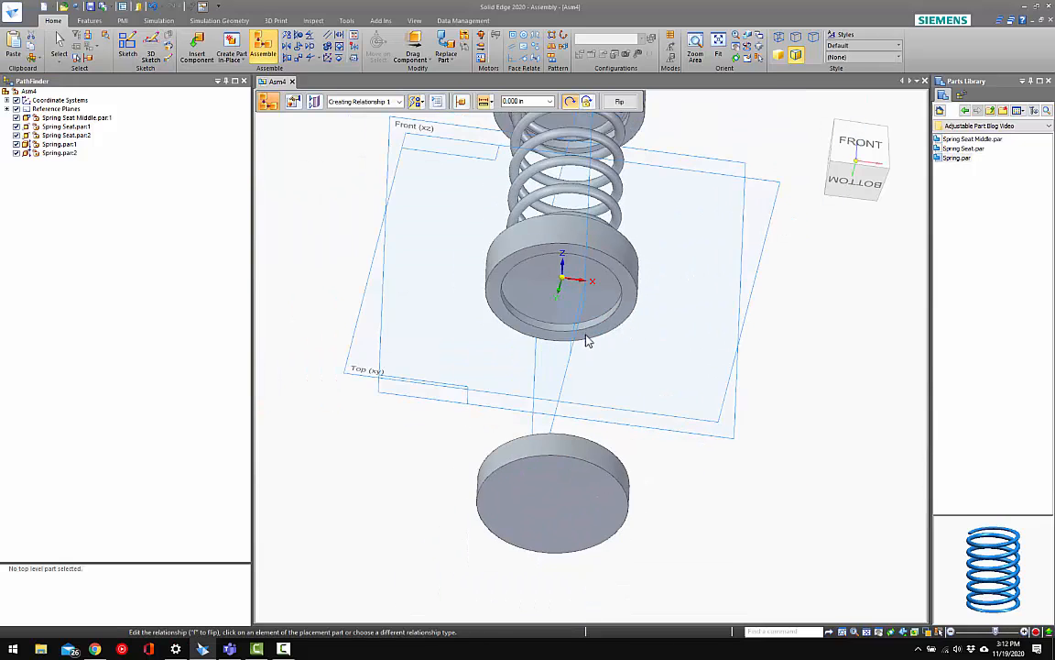
scroll(649, 370, up, 3)
scroll(648, 370, up, 3)
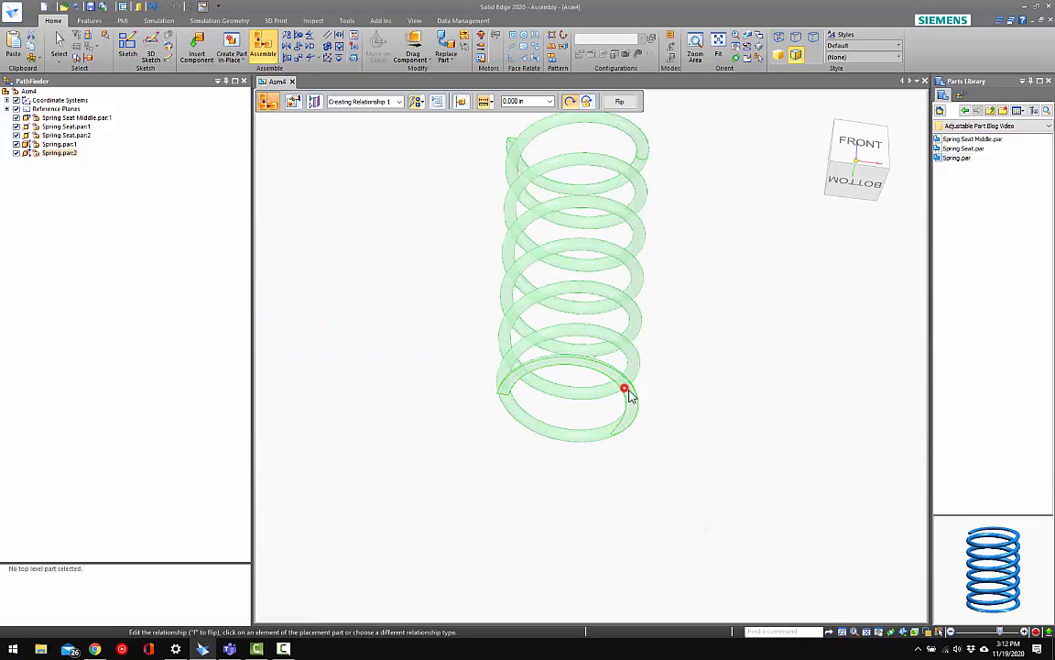
click(623, 391)
scroll(706, 405, down, 5)
middle_drag(542, 457, 538, 497)
scroll(504, 467, up, 4)
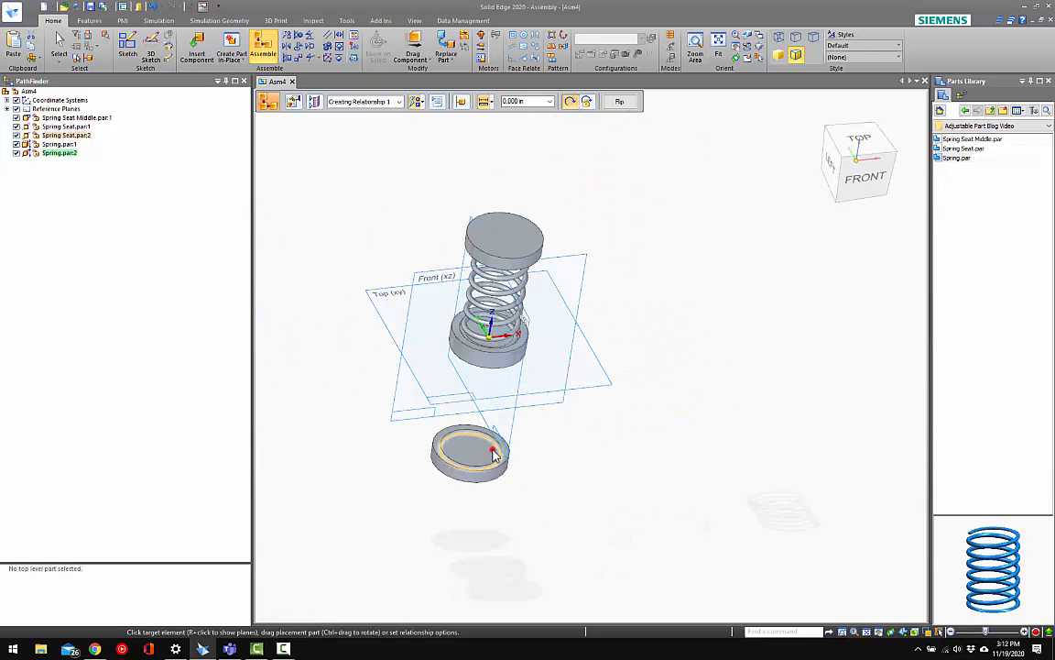
click(493, 450)
Mate the second spring's flat upper end to the middle seat's lower recess floor at 0.000 in
scroll(498, 484, down, 3)
scroll(612, 353, up, 3)
scroll(652, 306, up, 4)
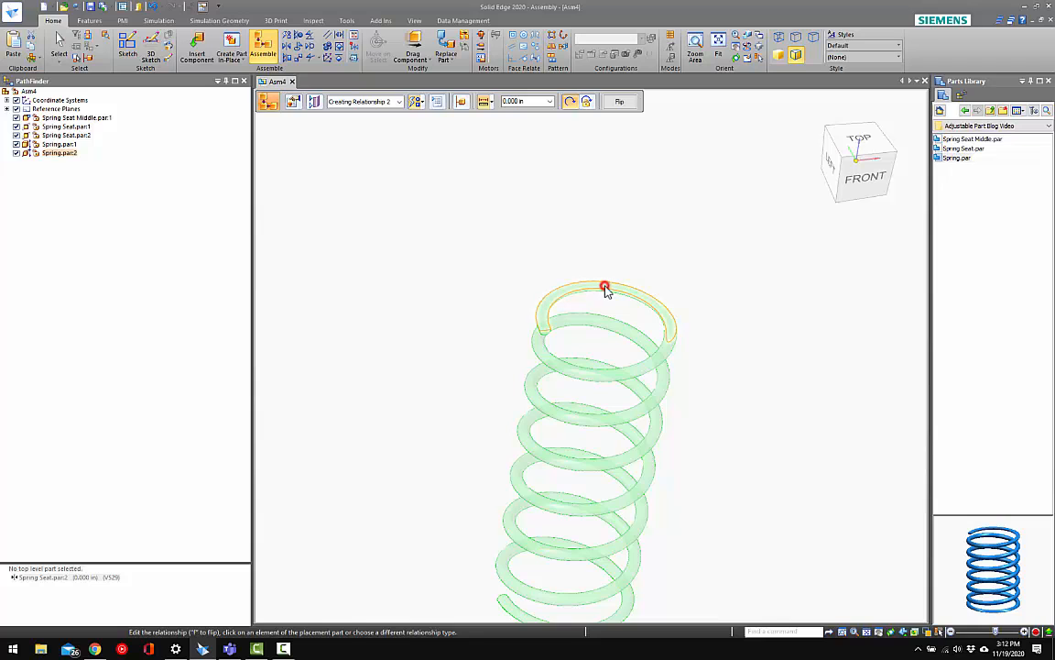
click(606, 288)
scroll(632, 431, down, 5)
middle_drag(568, 455, 556, 318)
scroll(416, 403, up, 3)
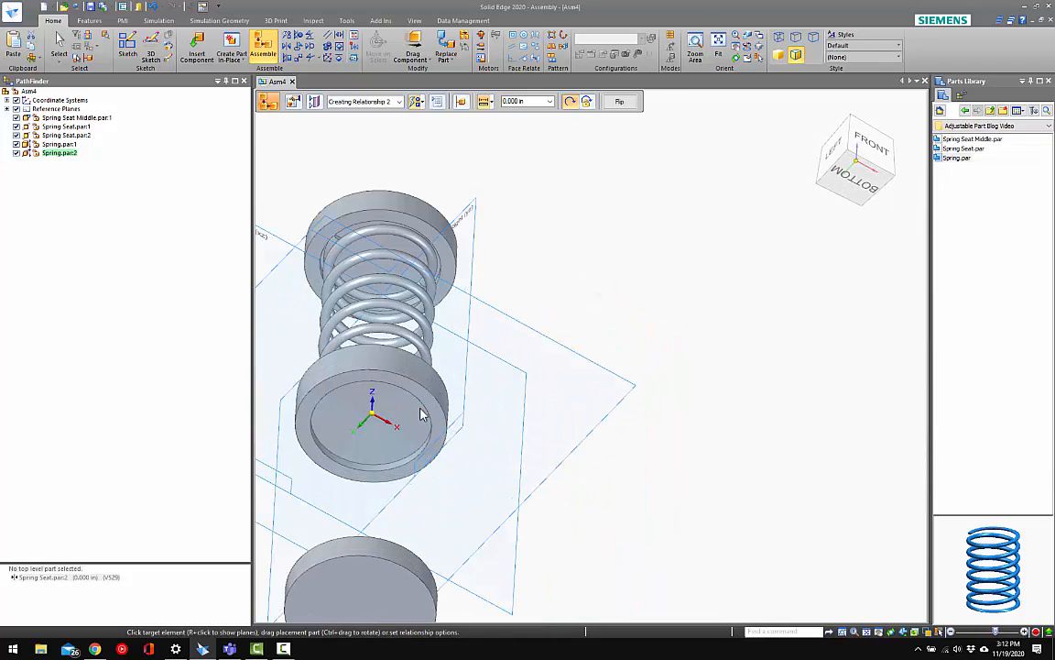
click(412, 394)
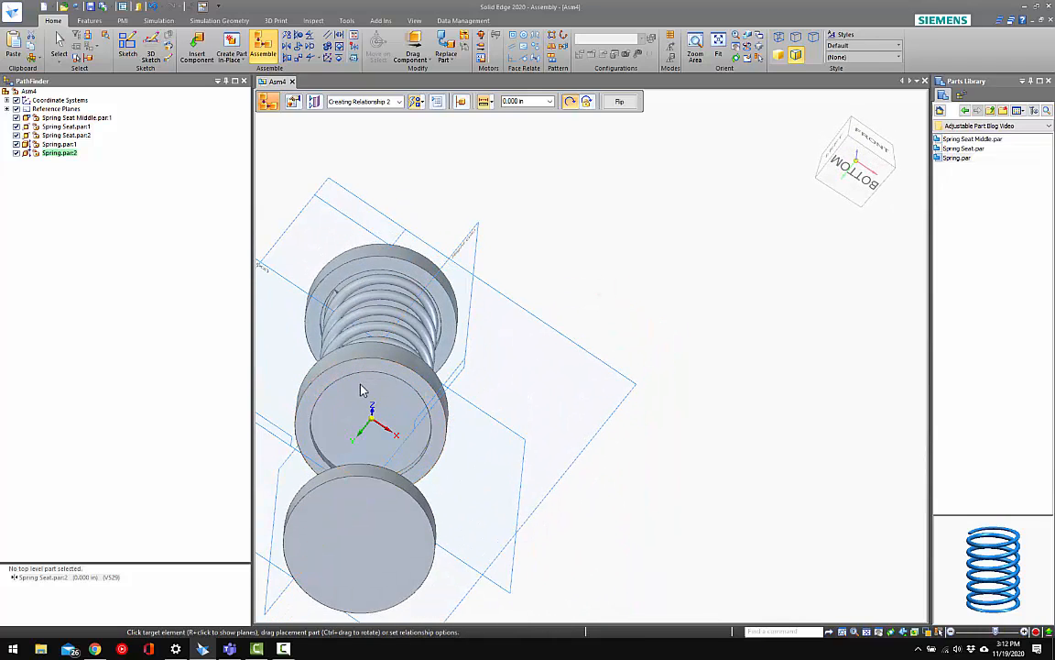
Show the second spring's reference planes and align its Right (yz) and Front (xz) planes with the assembly's
scroll(484, 348, down, 8)
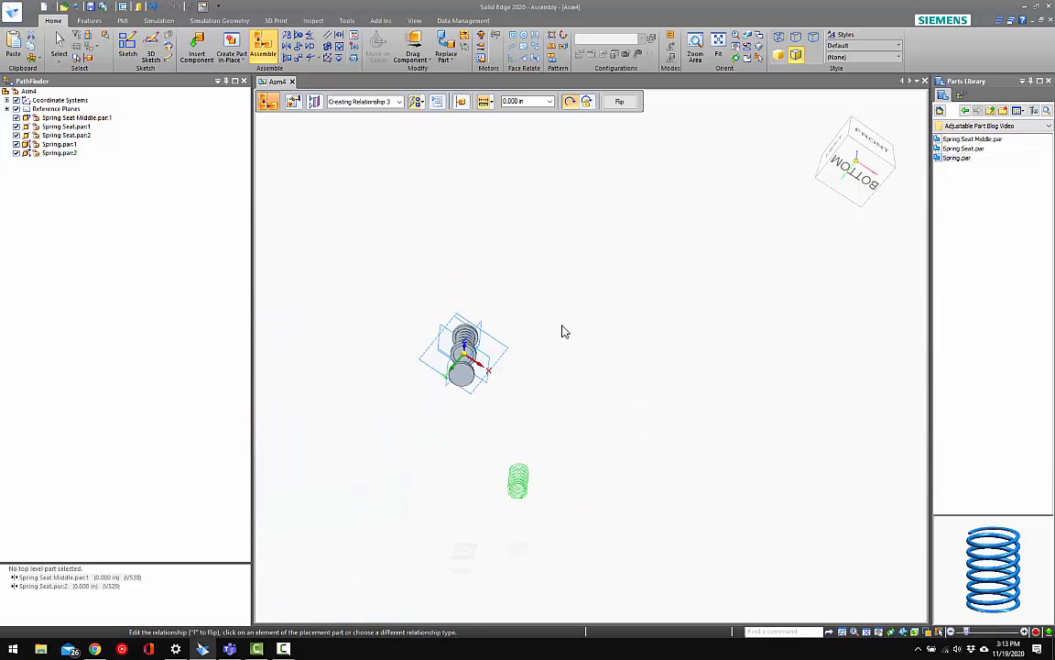
middle_drag(562, 330, 540, 435)
scroll(520, 369, up, 3)
key(ctrl+i)
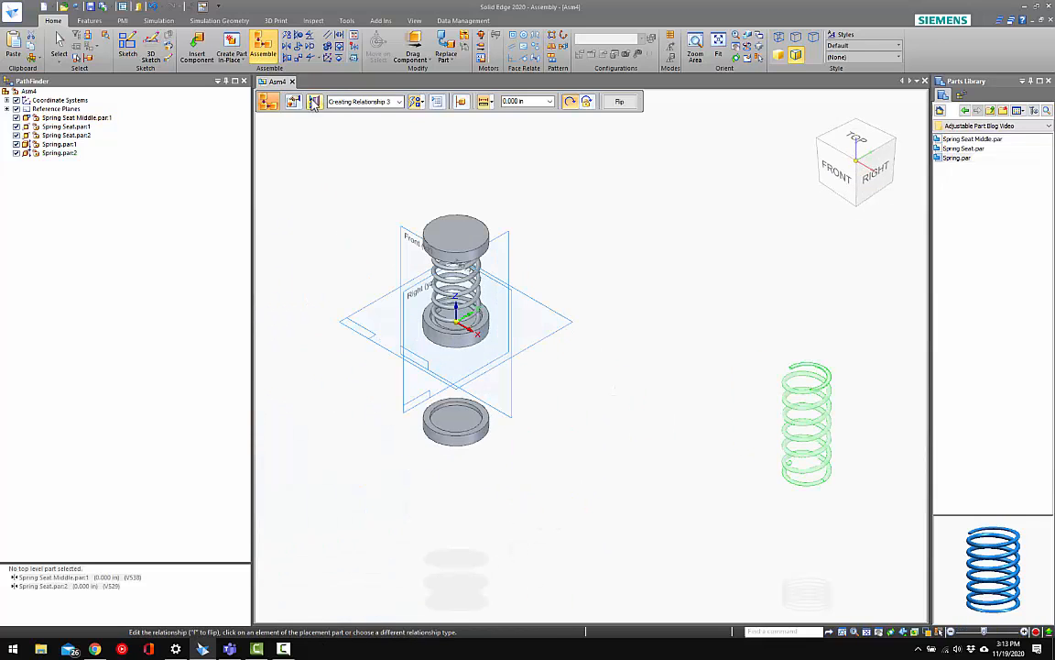
click(314, 101)
click(315, 128)
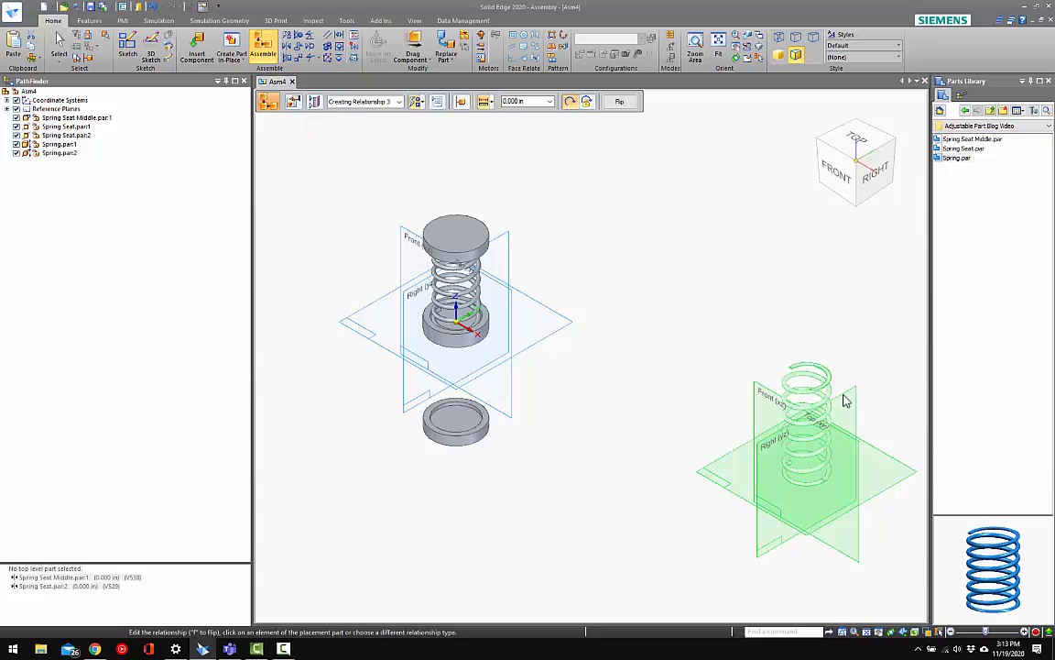
click(843, 394)
click(508, 253)
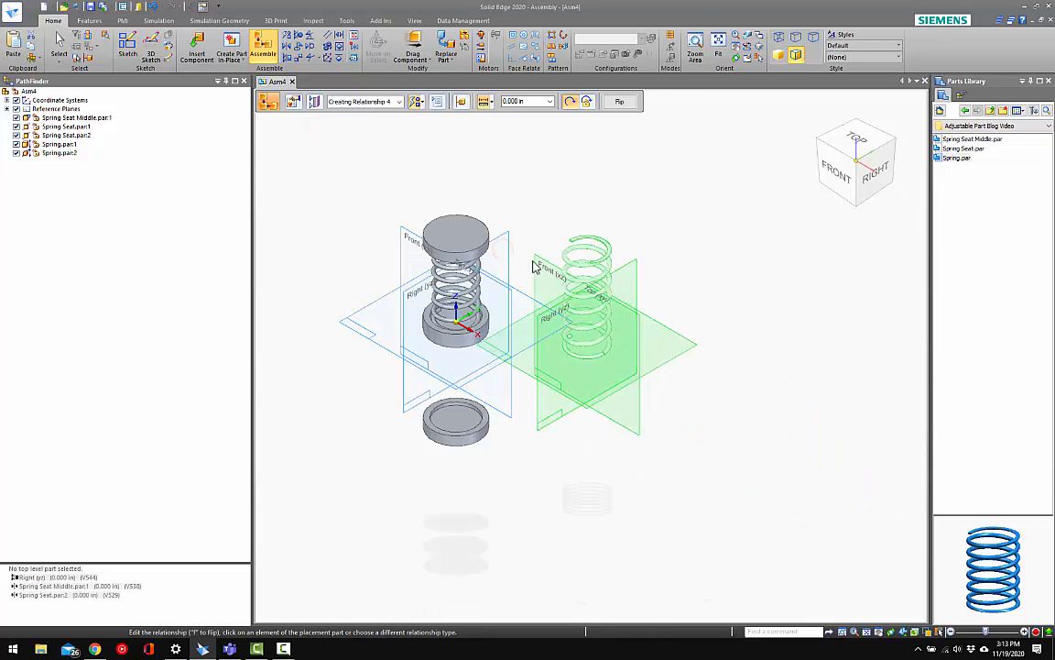
click(408, 231)
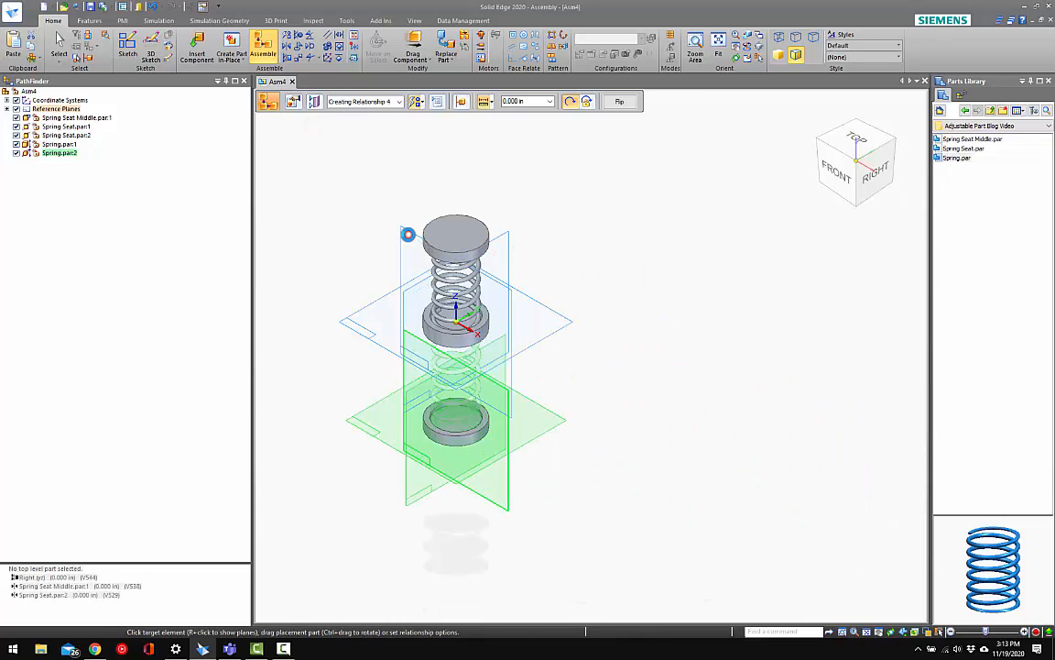
right_click(578, 240)
click(575, 233)
click(570, 226)
Compress both springs with Drag Component by moving the lower seat up and the upper seat down toward the middle seat
click(427, 36)
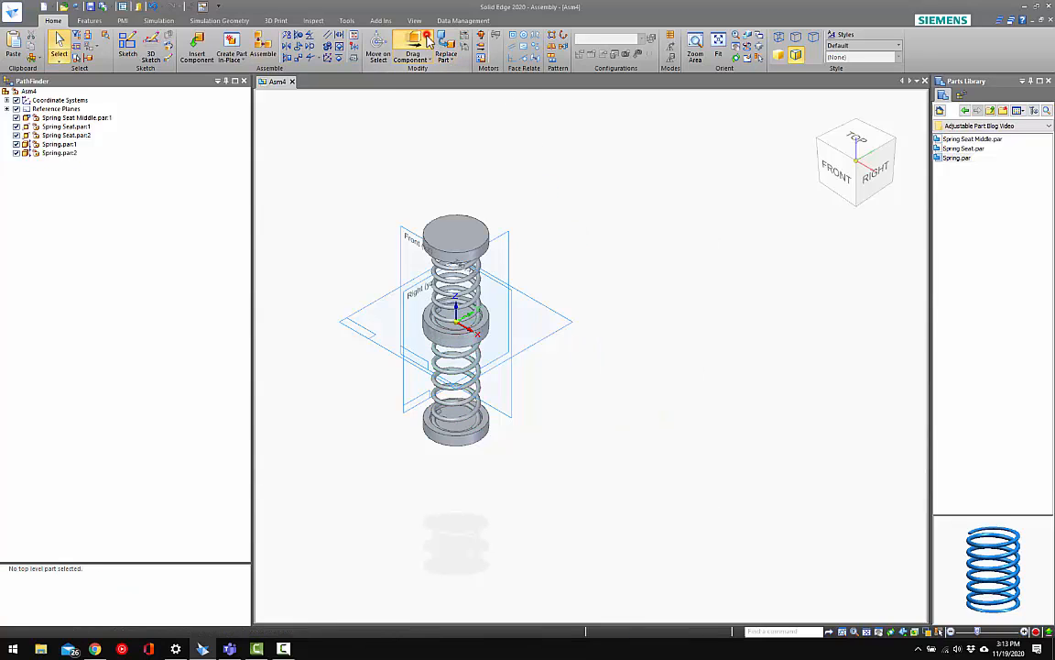
drag(474, 434, 474, 468)
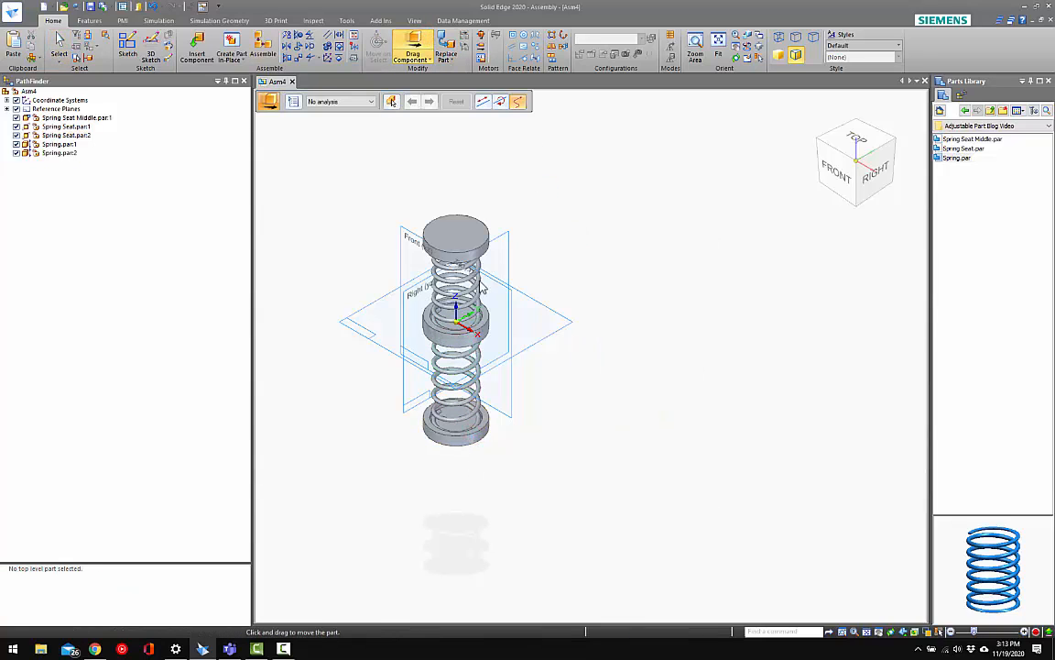
key(Escape)
click(424, 58)
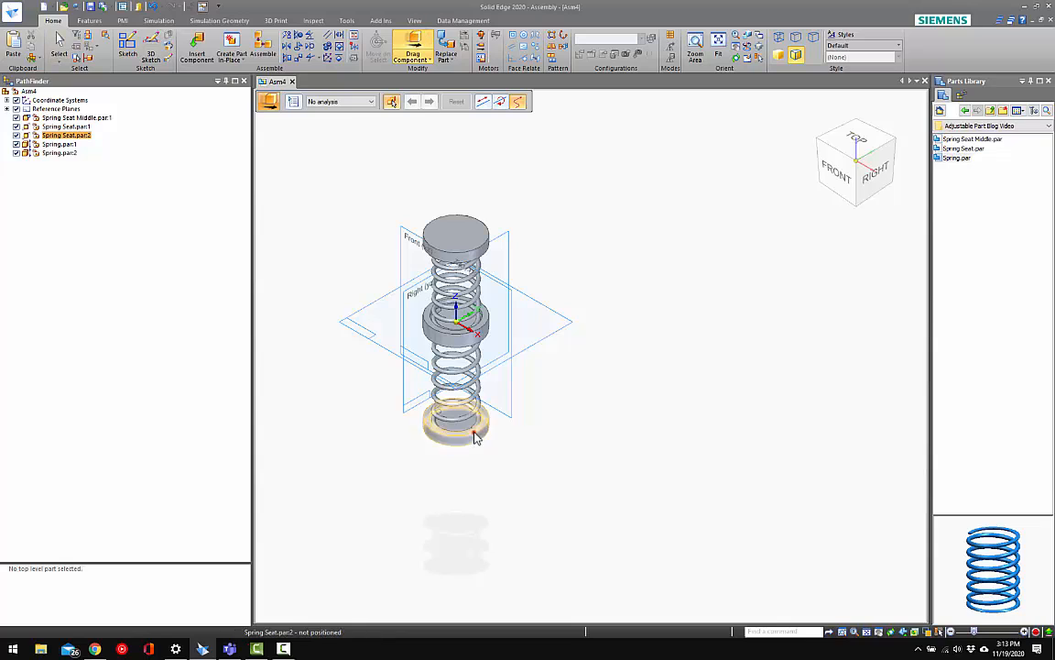
drag(474, 438, 475, 404)
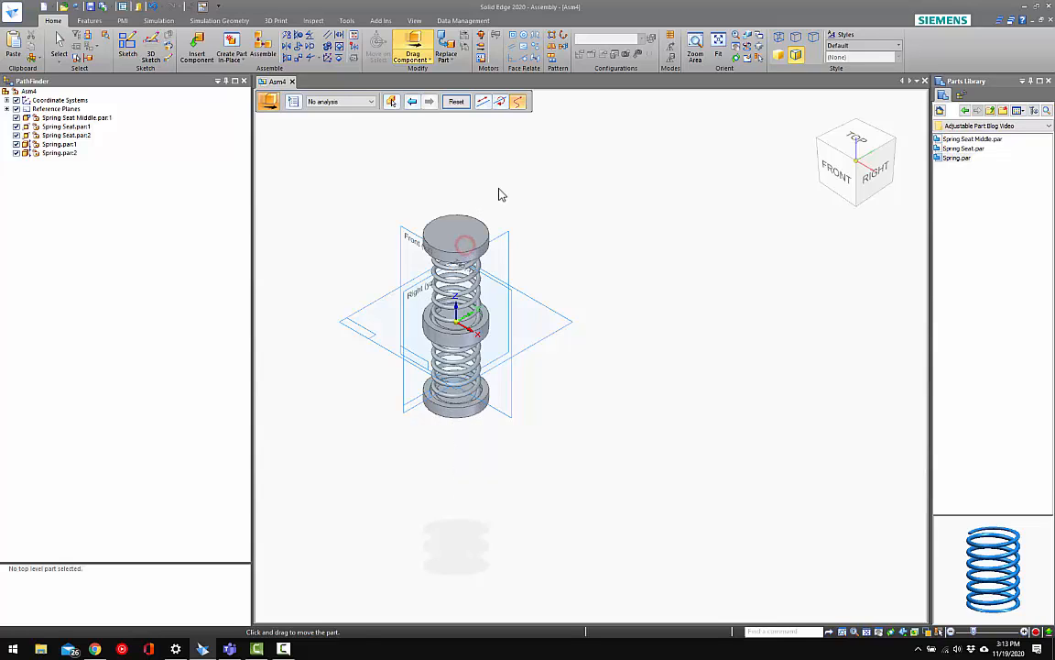
drag(479, 225, 493, 252)
click(680, 309)
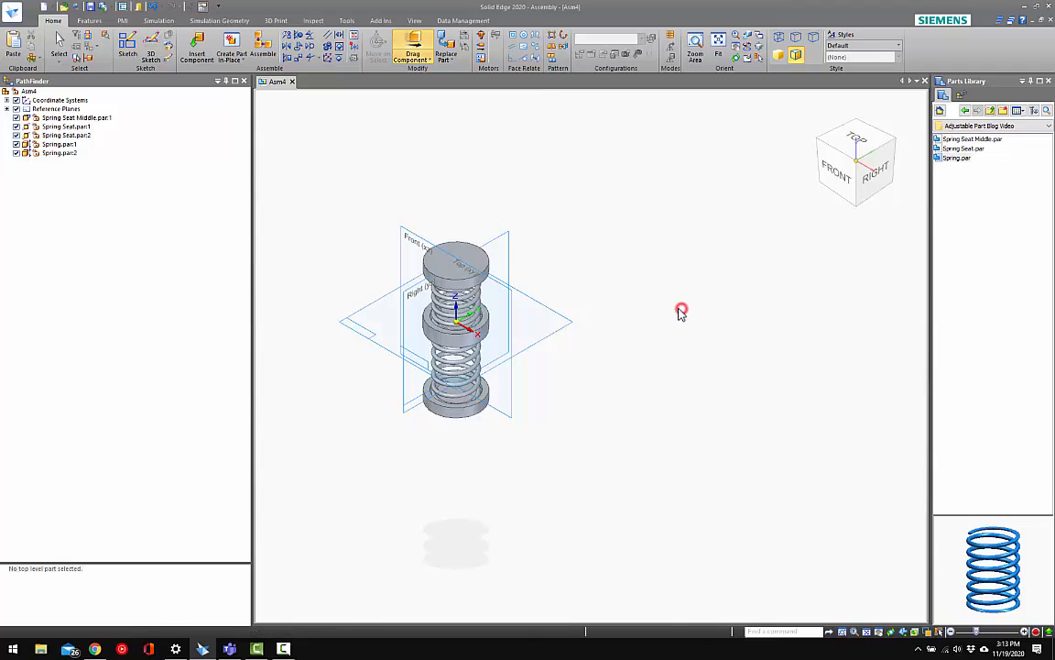
middle_drag(683, 311, 646, 321)
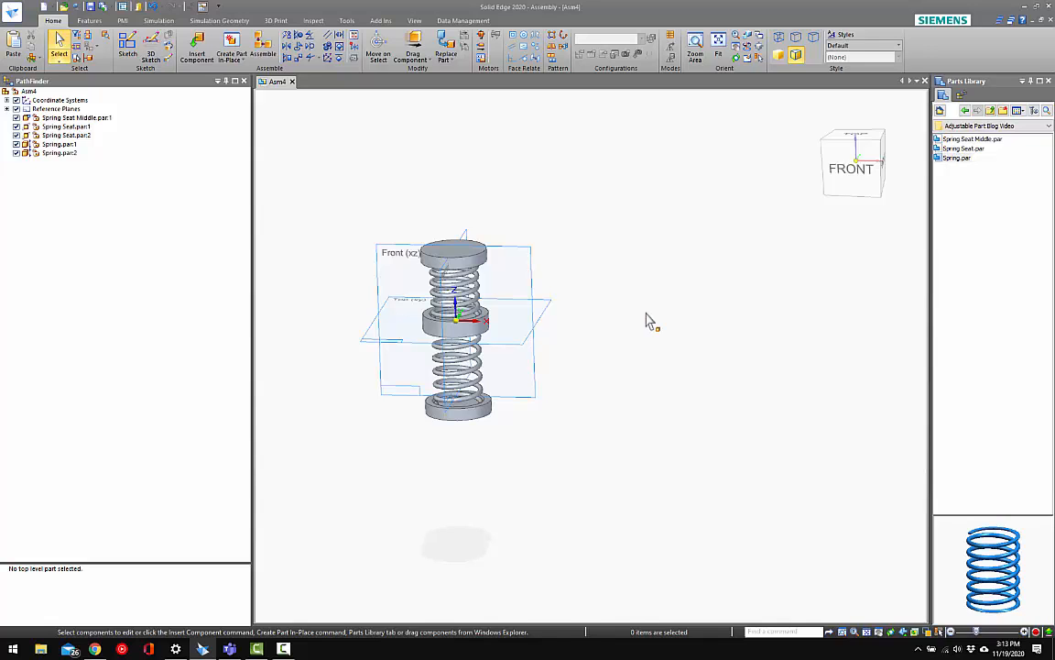
middle_drag(614, 300, 521, 373)
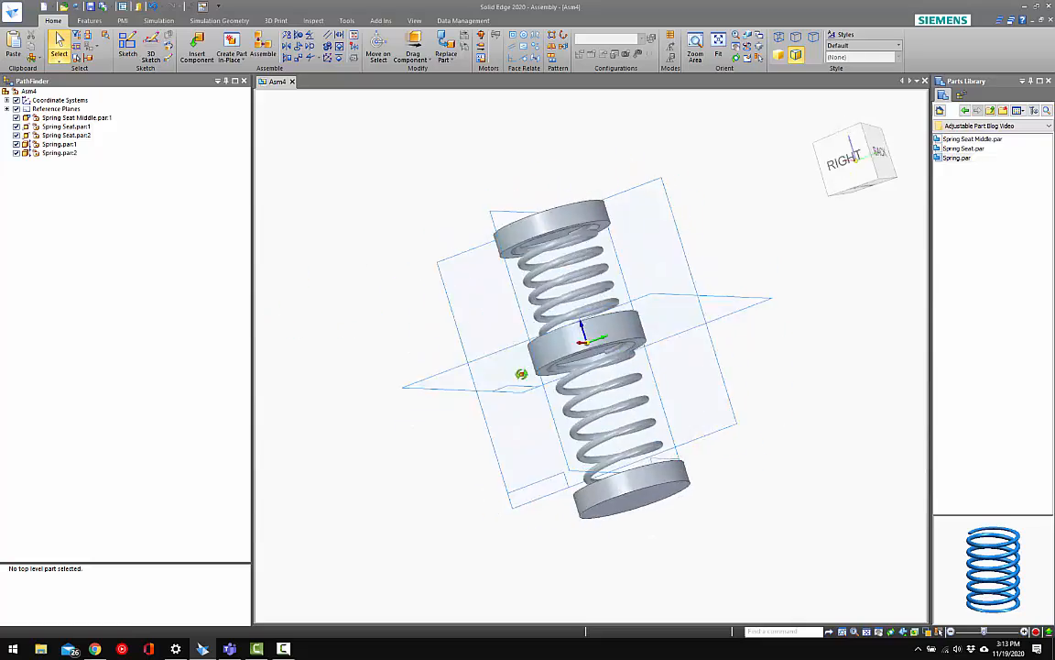
key(ctrl+i)
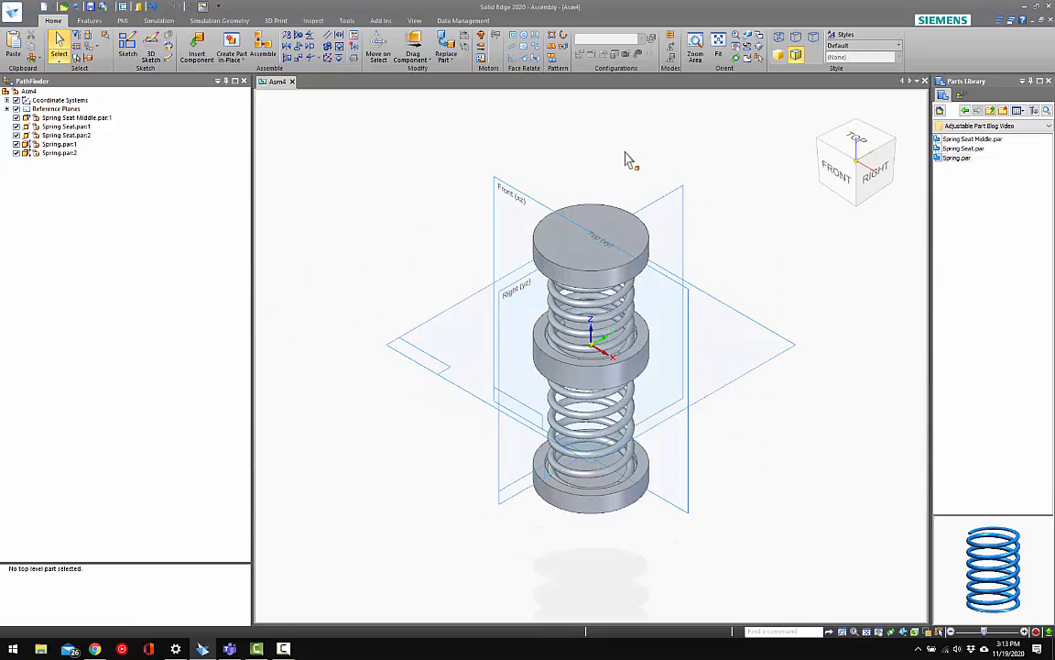